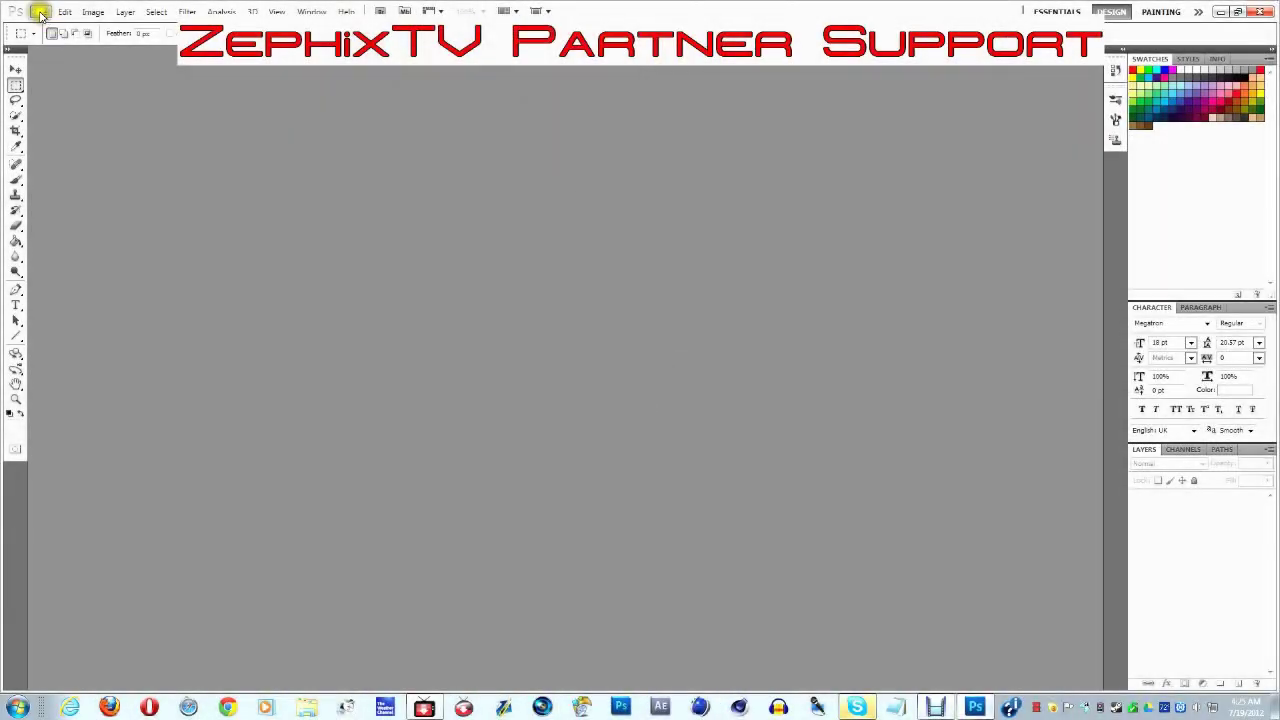
- Choose New from the File menu to start a blank document
left_click(40, 12)
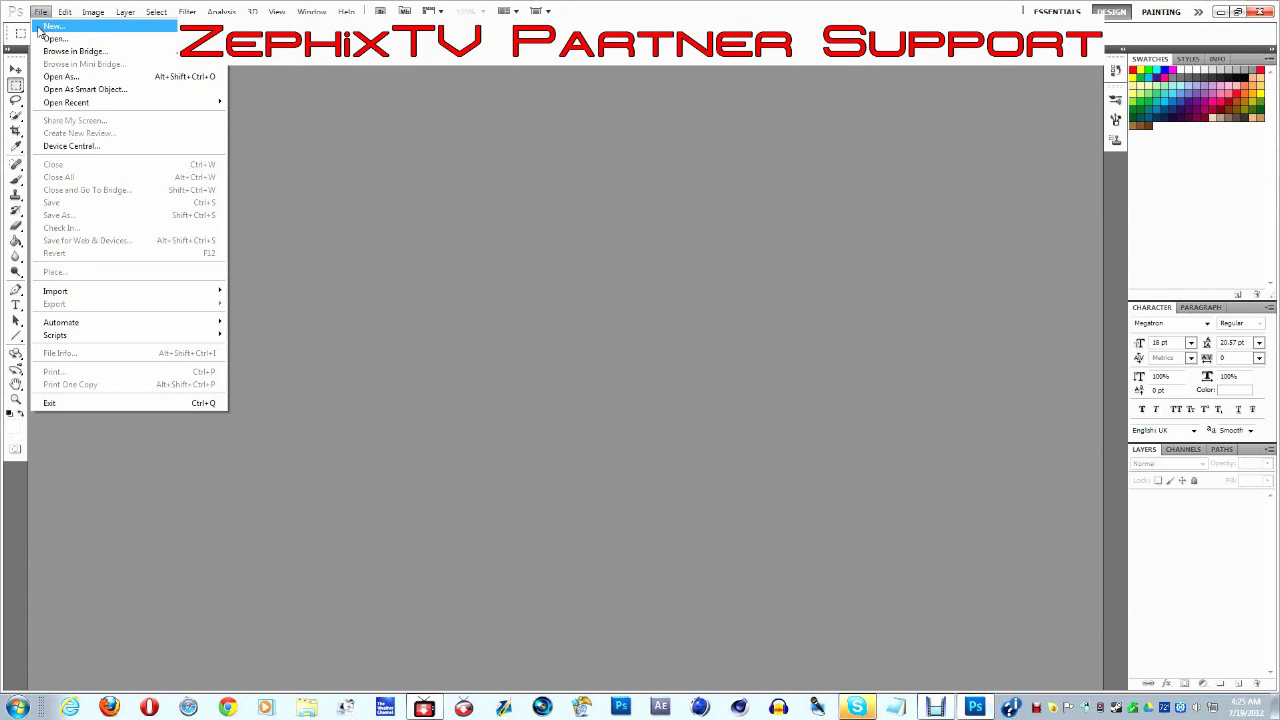
left_click(52, 25)
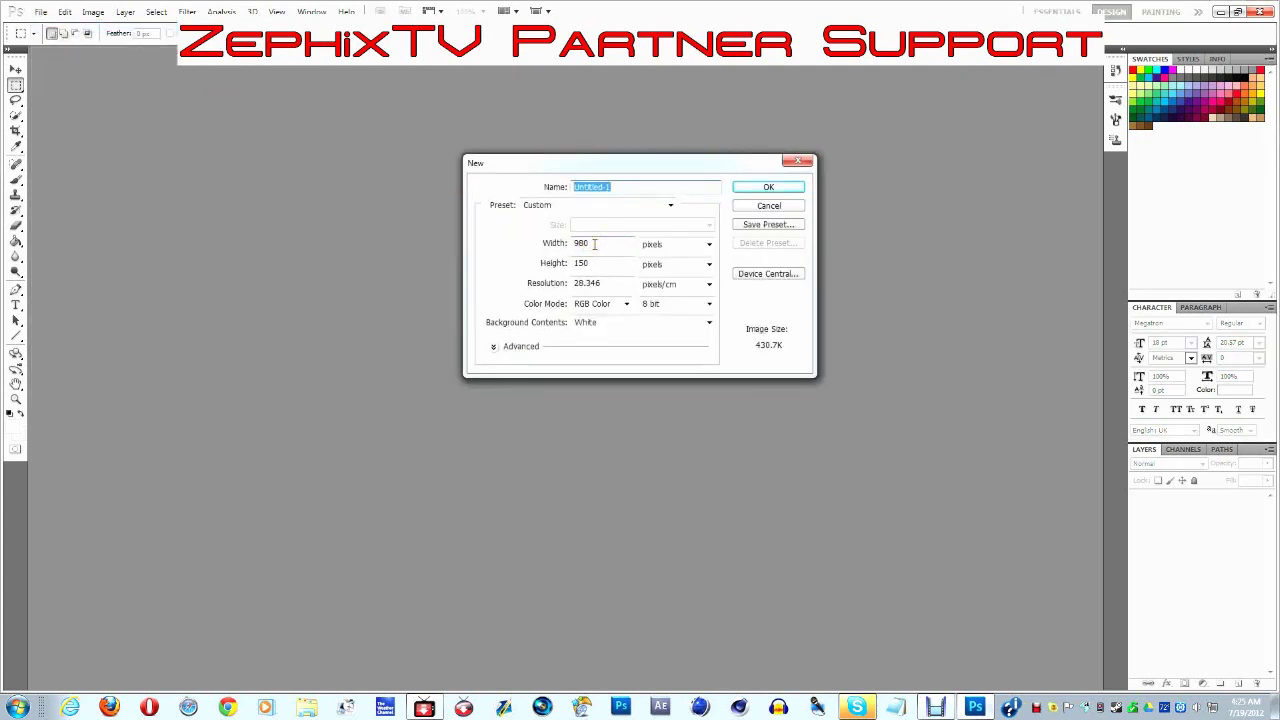
- Create a 175 × 35 pixel document, then load the 'my channel' YouTube bookmark in Chrome
key("BackSpace")
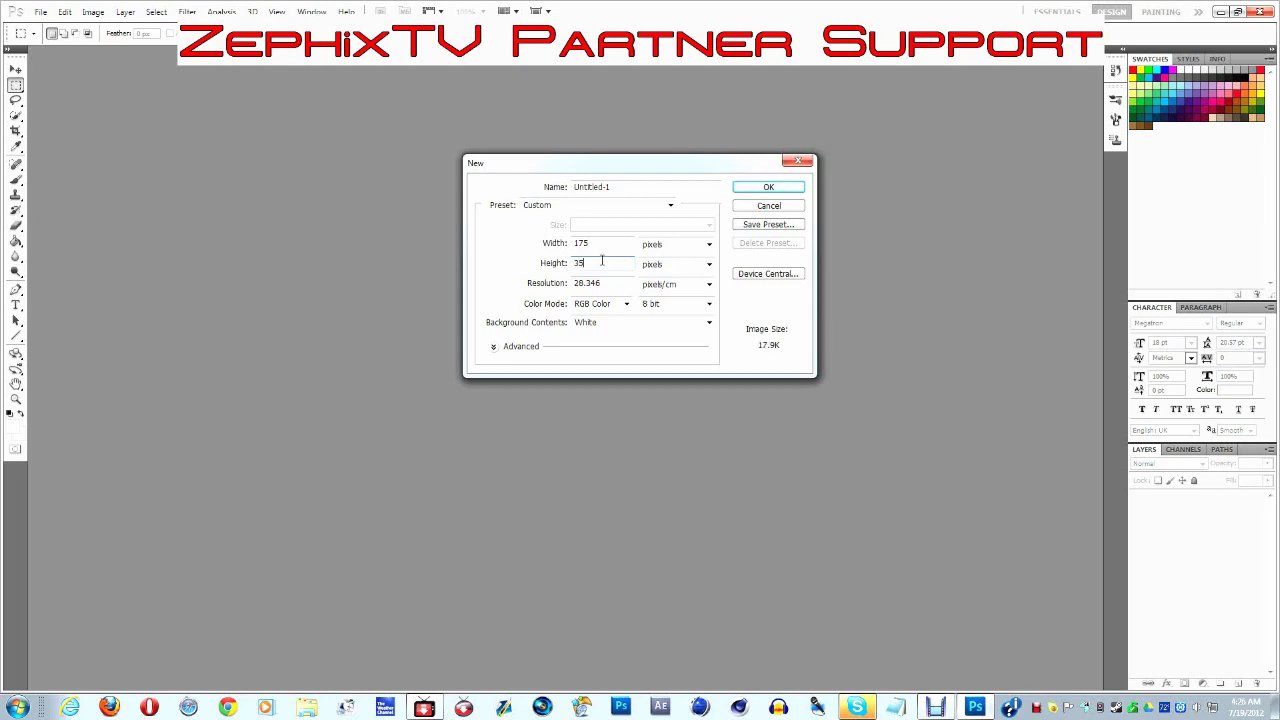
key("Return")
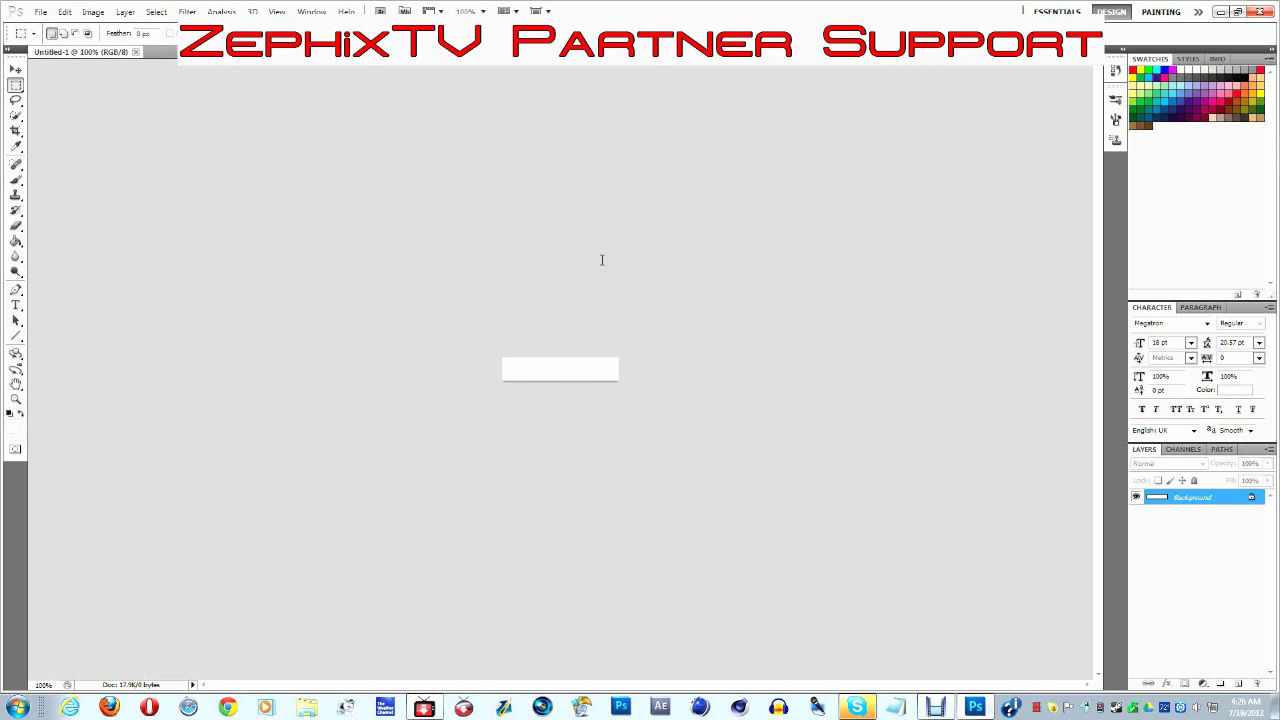
left_click(228, 707)
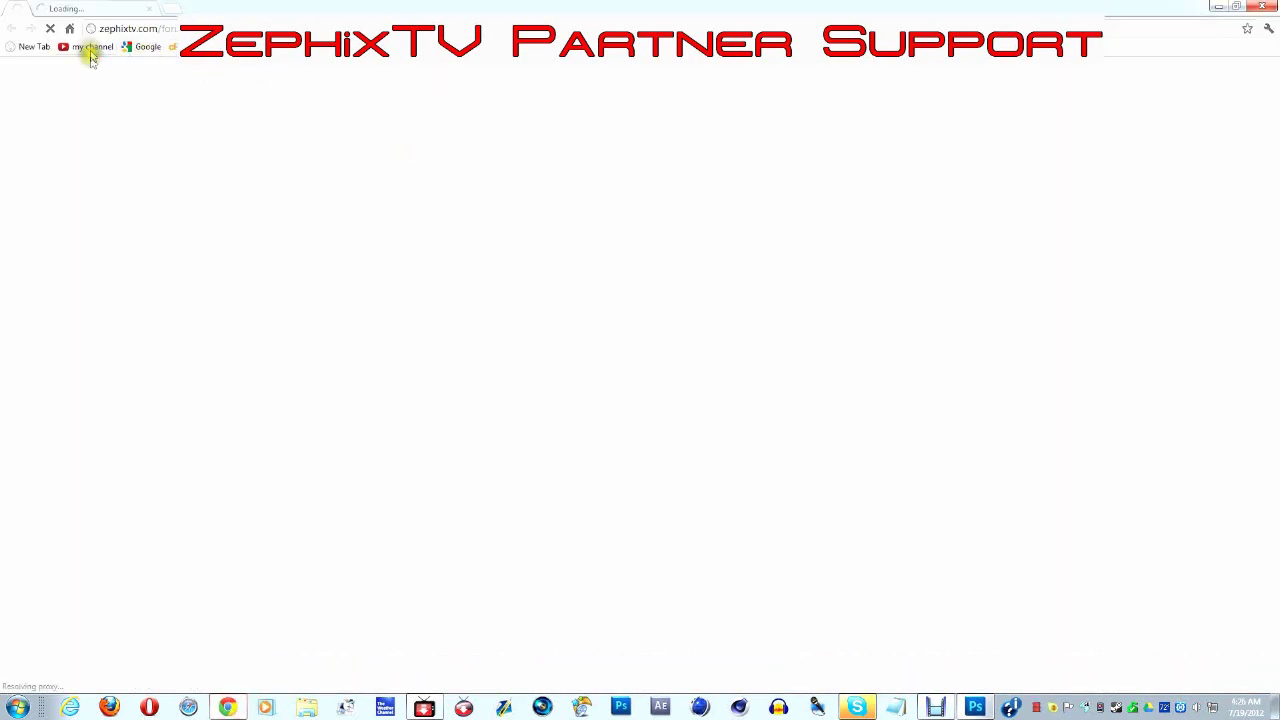
left_click(92, 48)
left_click(109, 11)
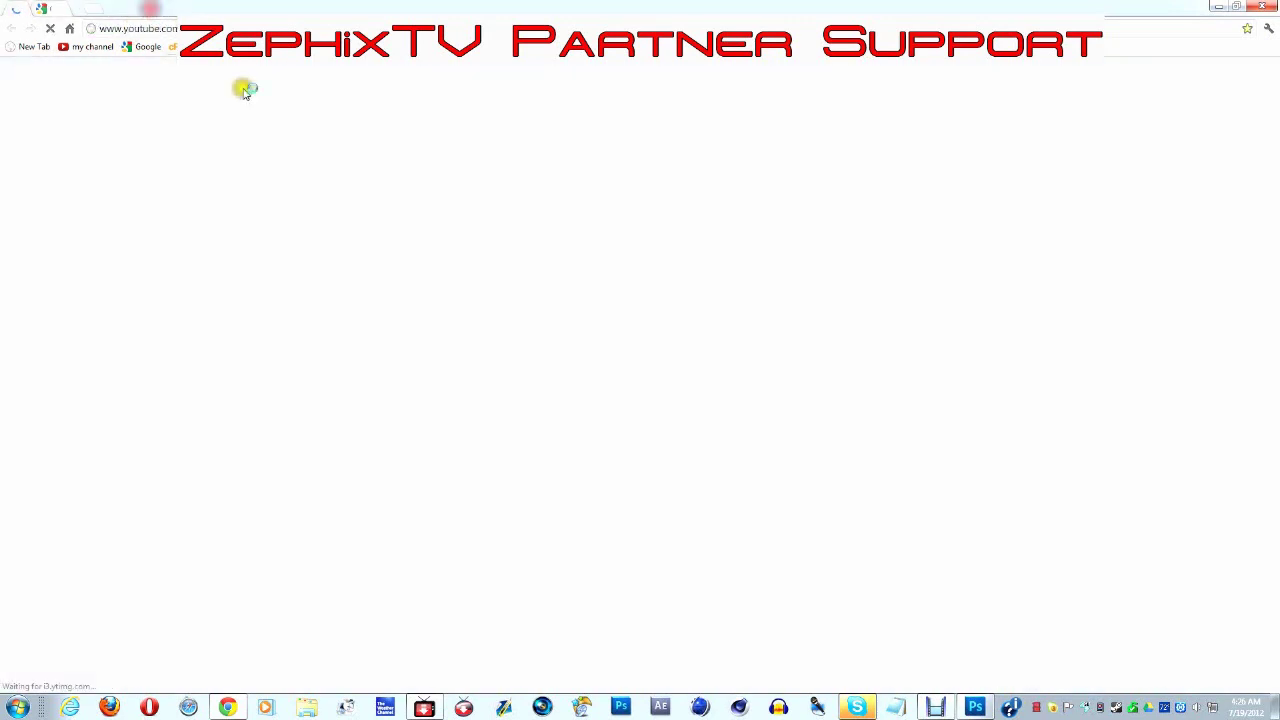
- Go via the Partner Support Ep.3 video to the ControllerPlus channel and subscribe
scroll(506, 470, "down", 4)
scroll(401, 424, "down", 2)
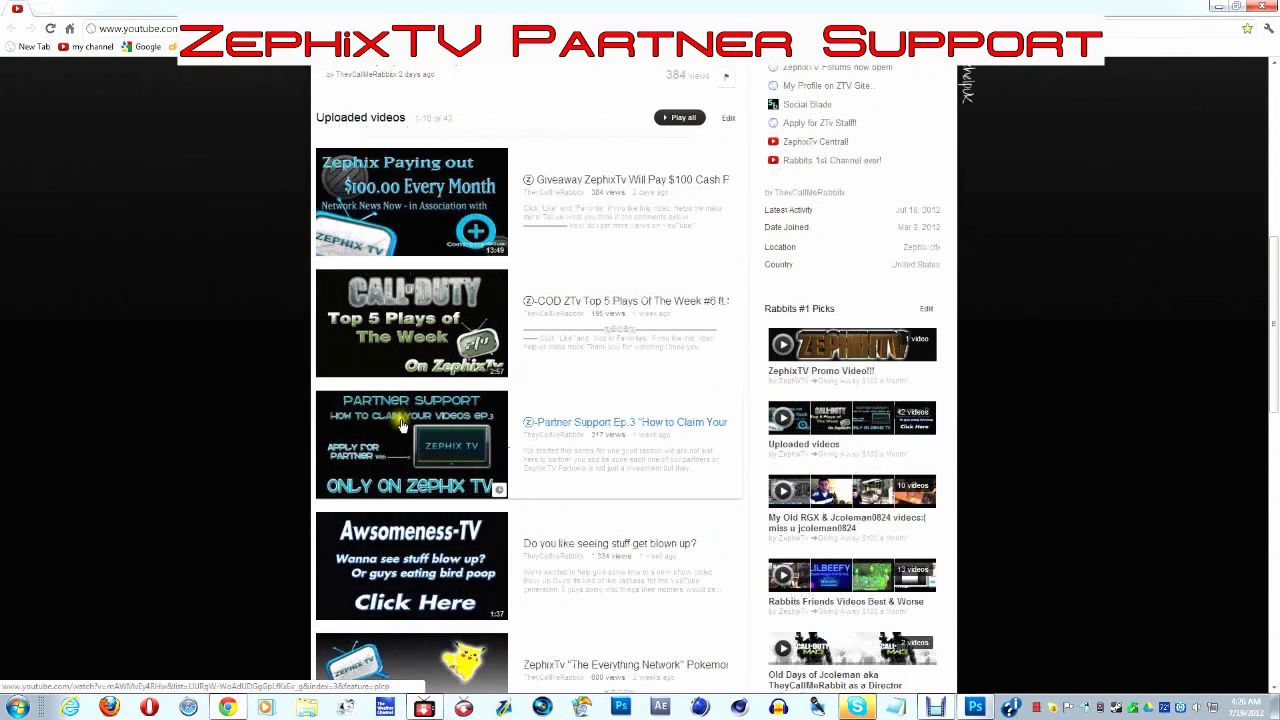
left_click(401, 424)
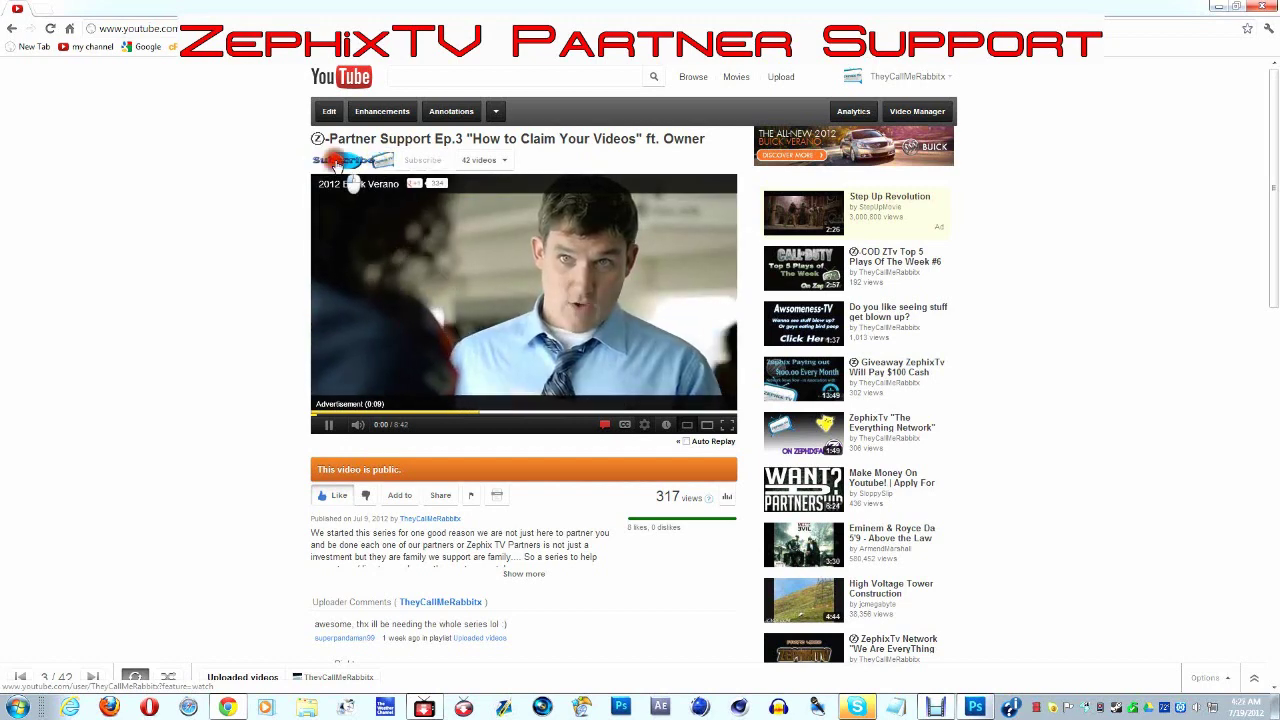
left_click(358, 153)
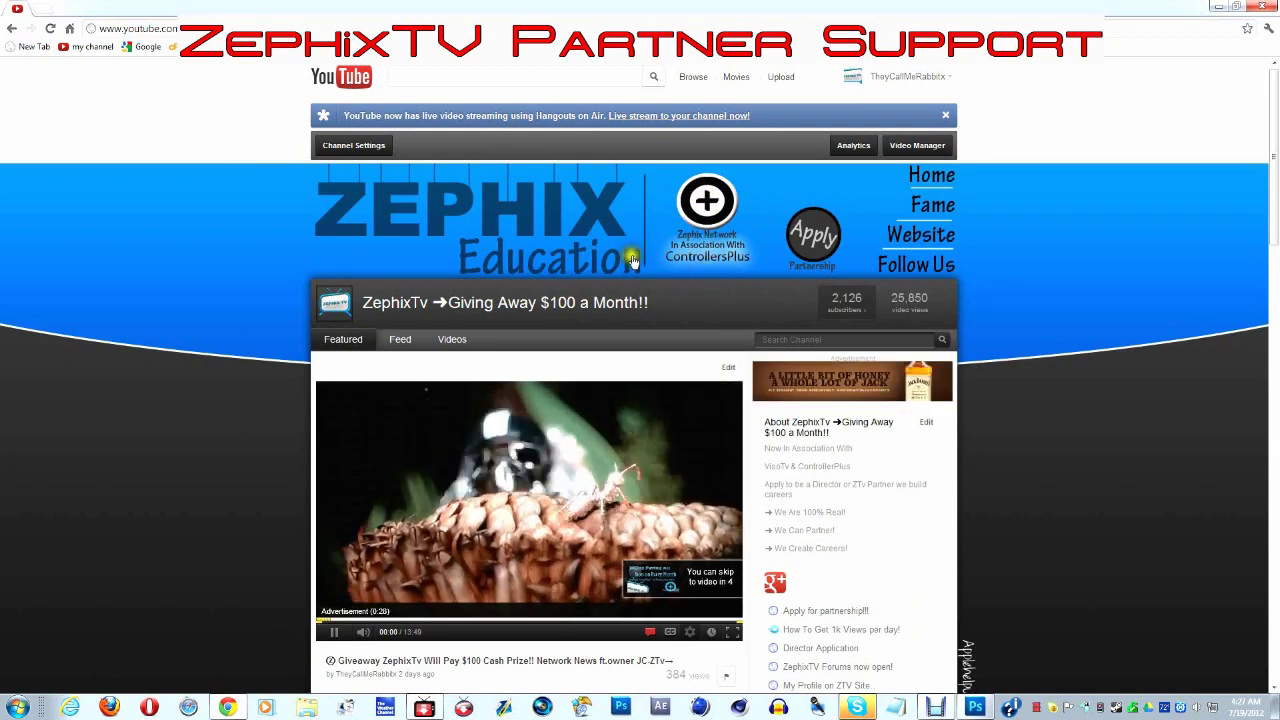
left_click(724, 220)
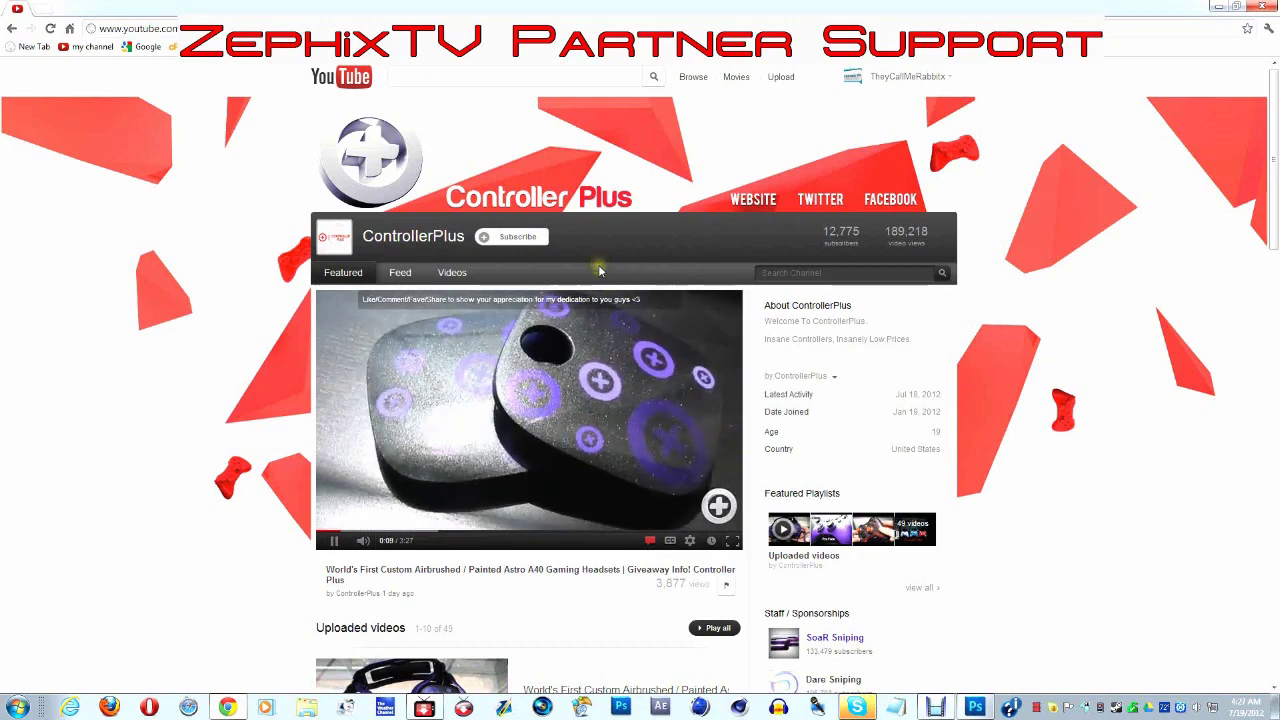
left_click(538, 244)
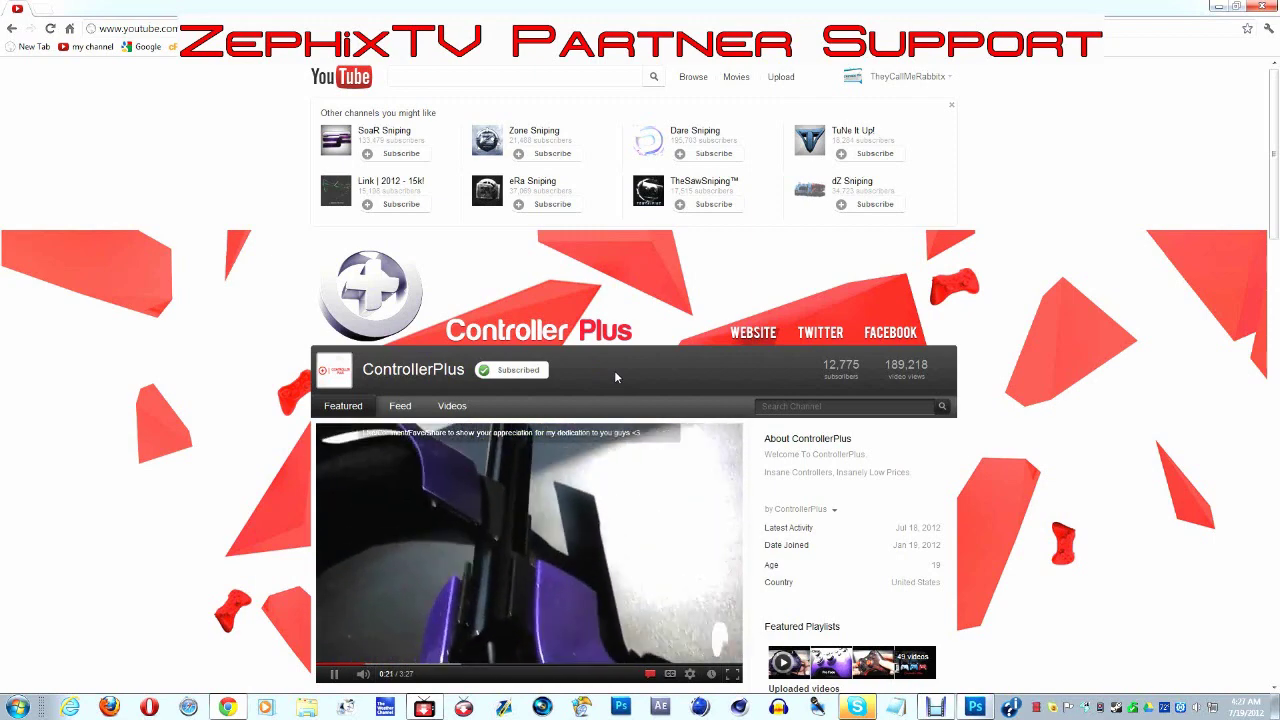
- View the airbrushed Astro A40 headset video, then return to the ControllerPlus channel
scroll(614, 377, "down", 1)
scroll(610, 370, "down", 1)
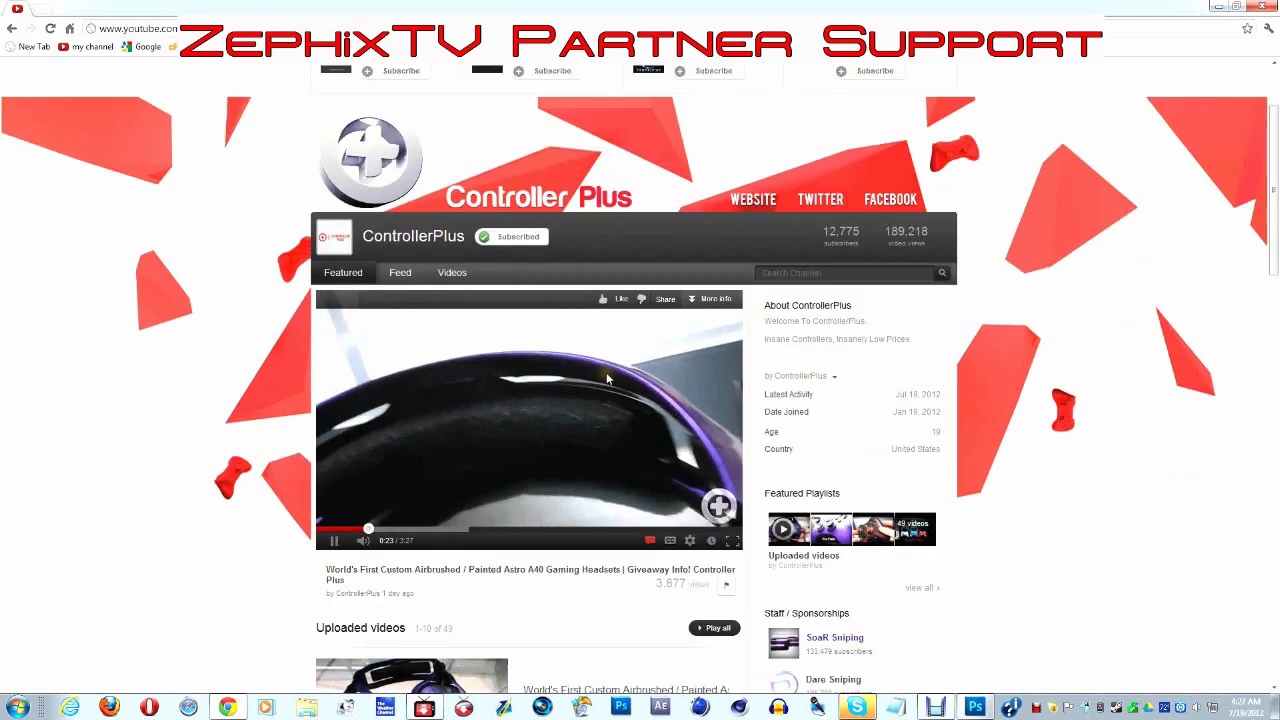
scroll(450, 350, "down", 2)
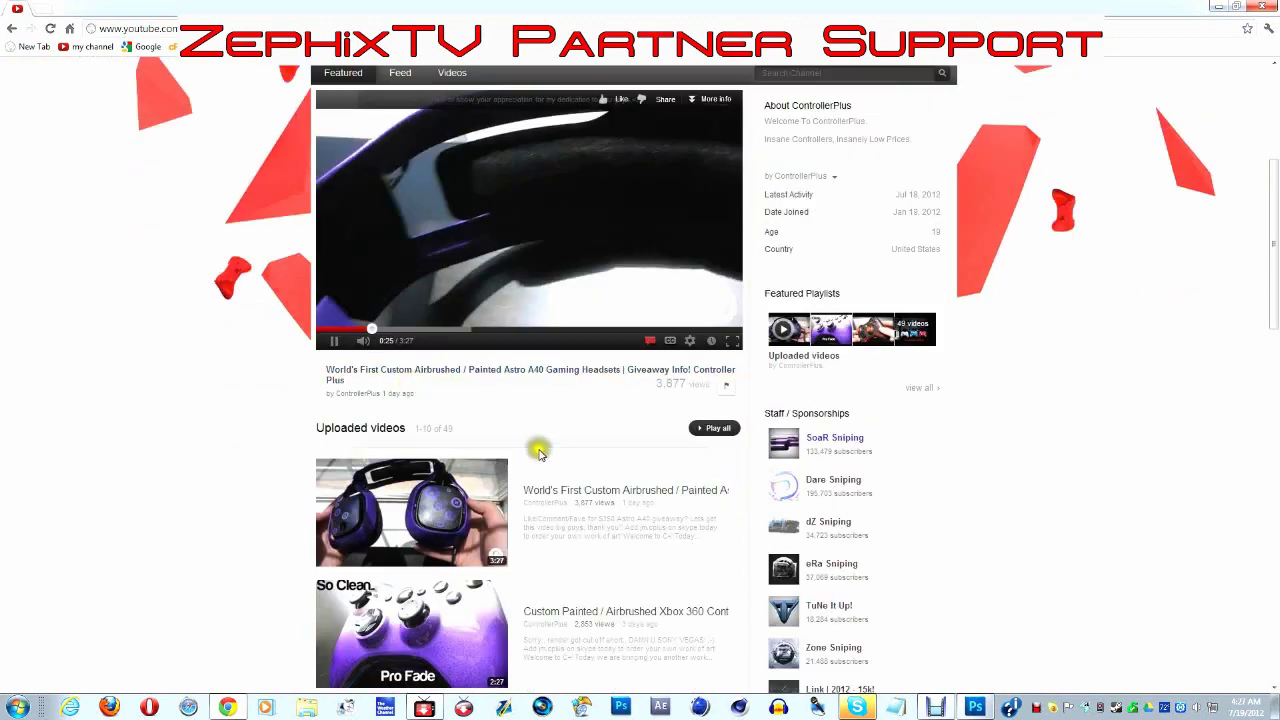
left_click(435, 502)
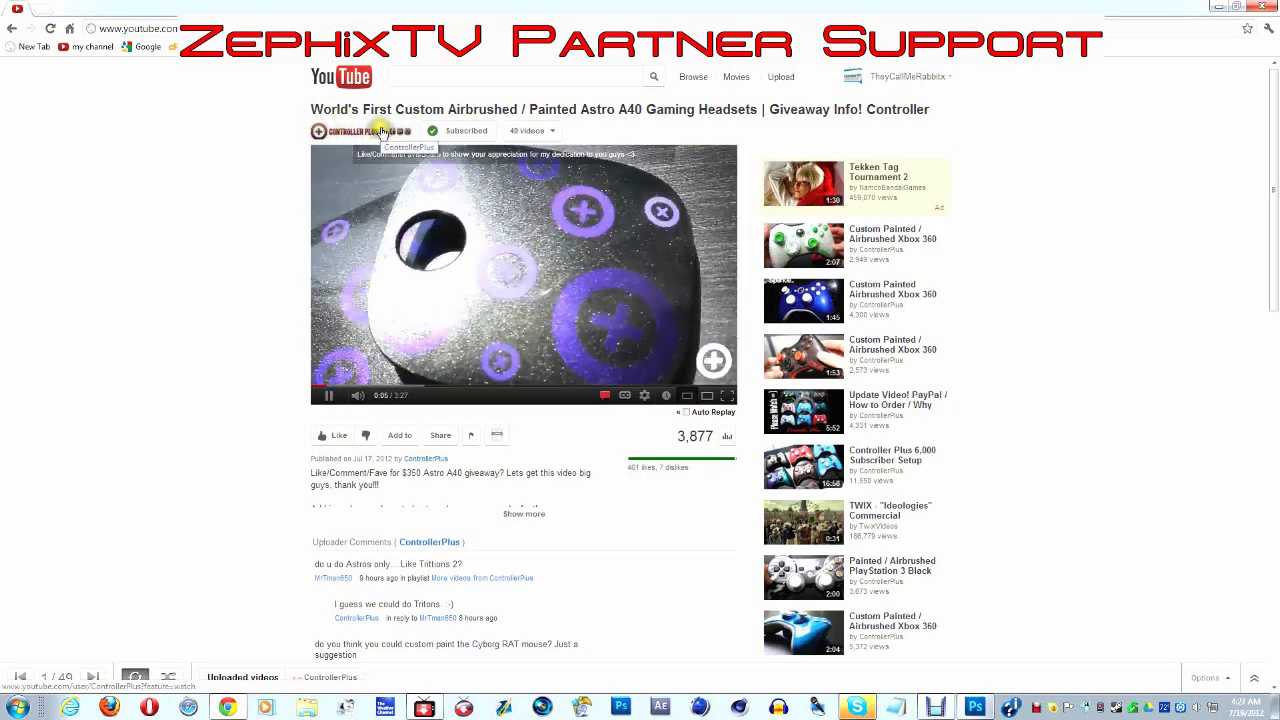
left_click(378, 133)
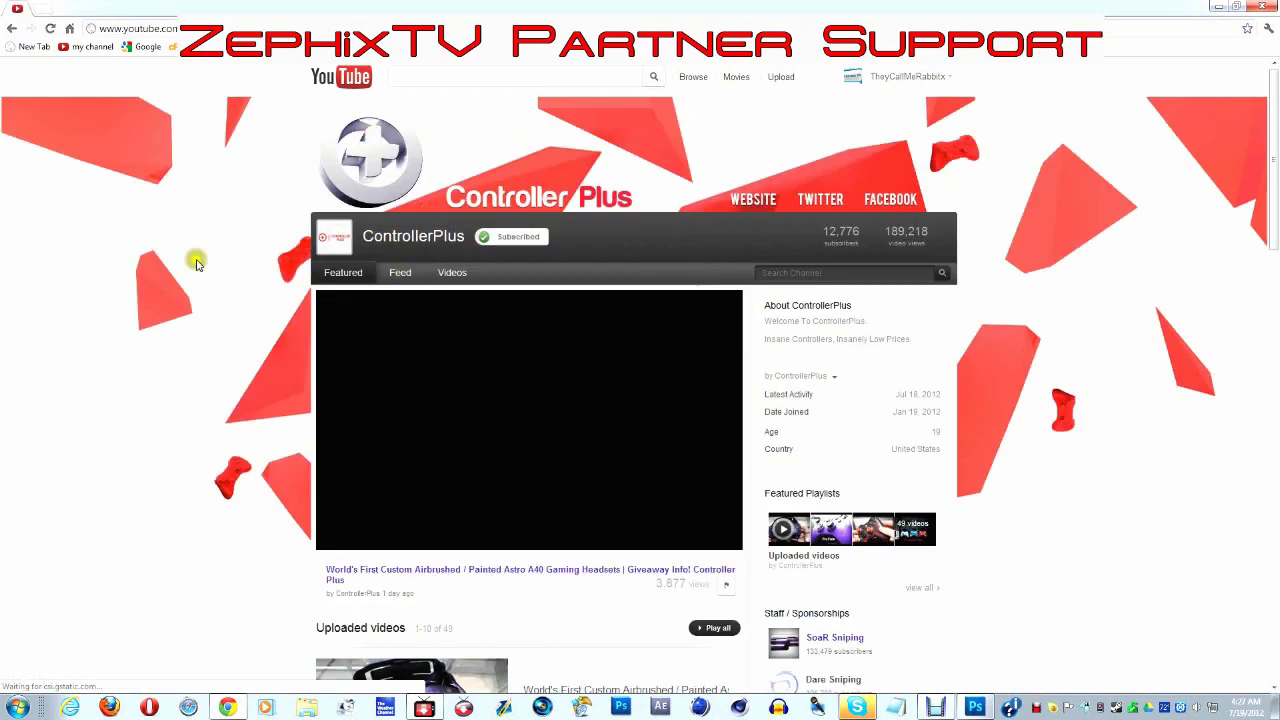
- Open the ZephixTV The Everything Network channel and subscribe to it
scroll(849, 396, "down", 3)
scroll(849, 396, "down", 4)
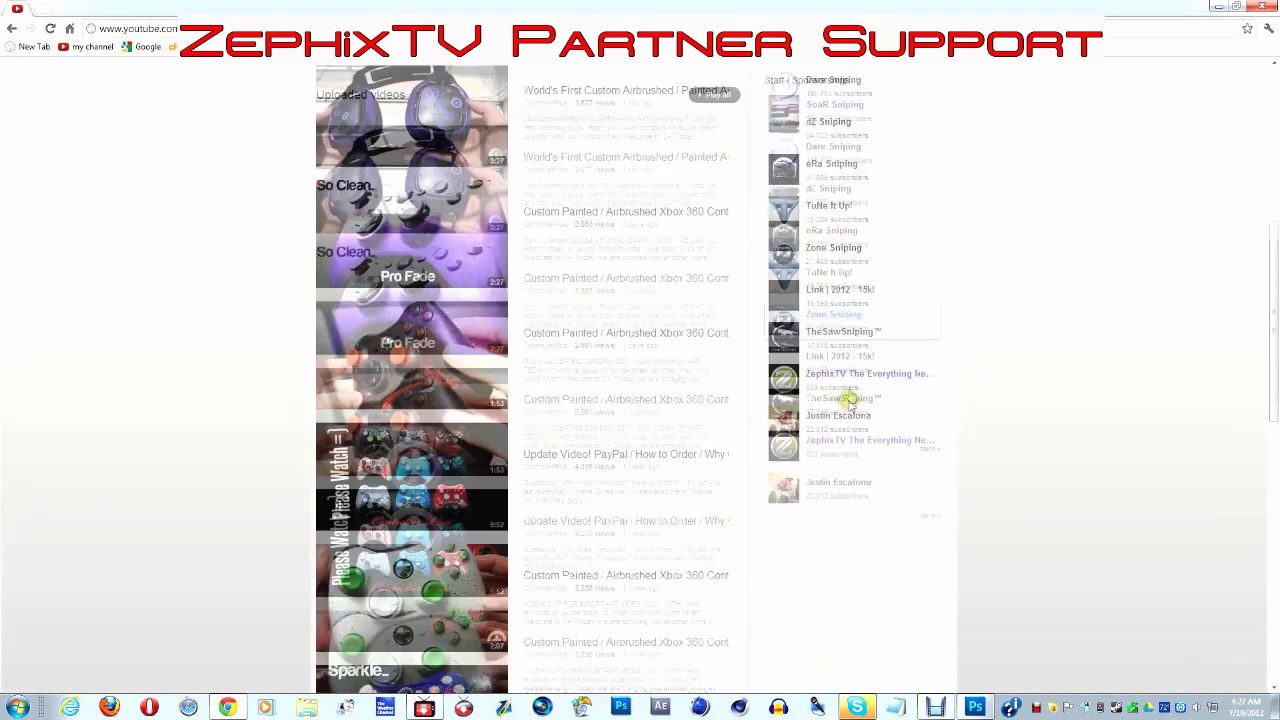
left_click(820, 310)
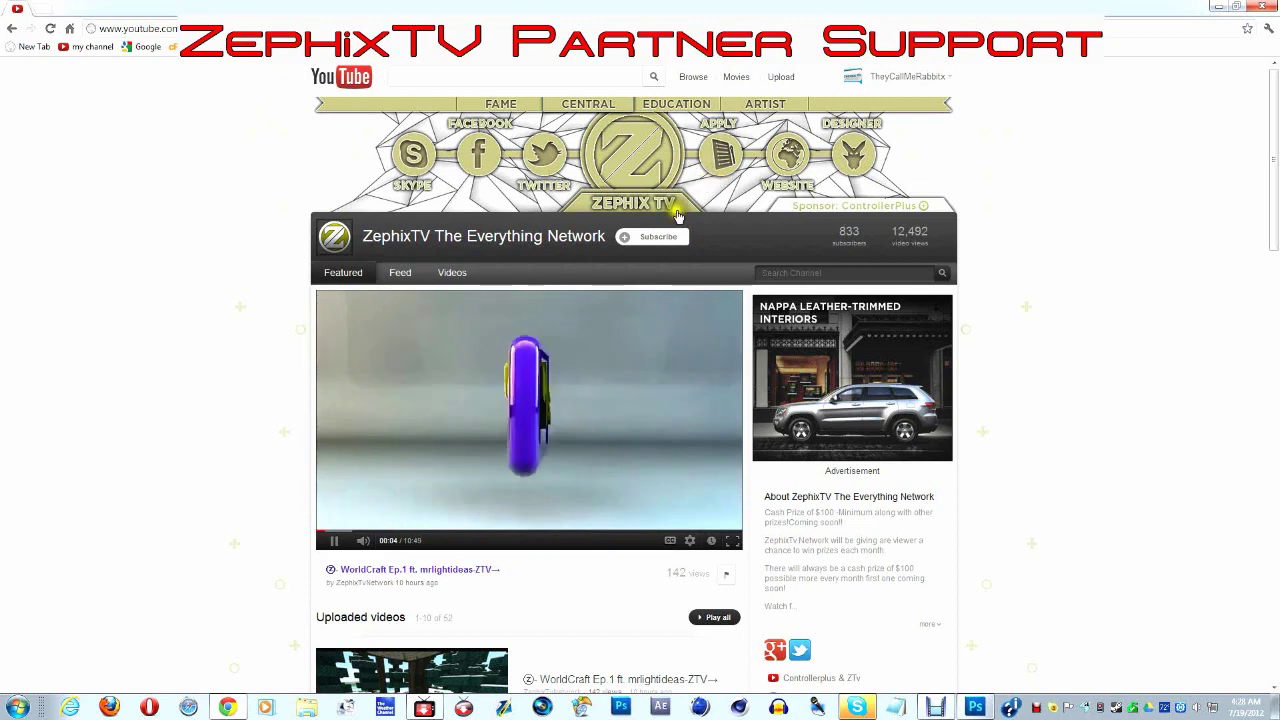
left_click(658, 237)
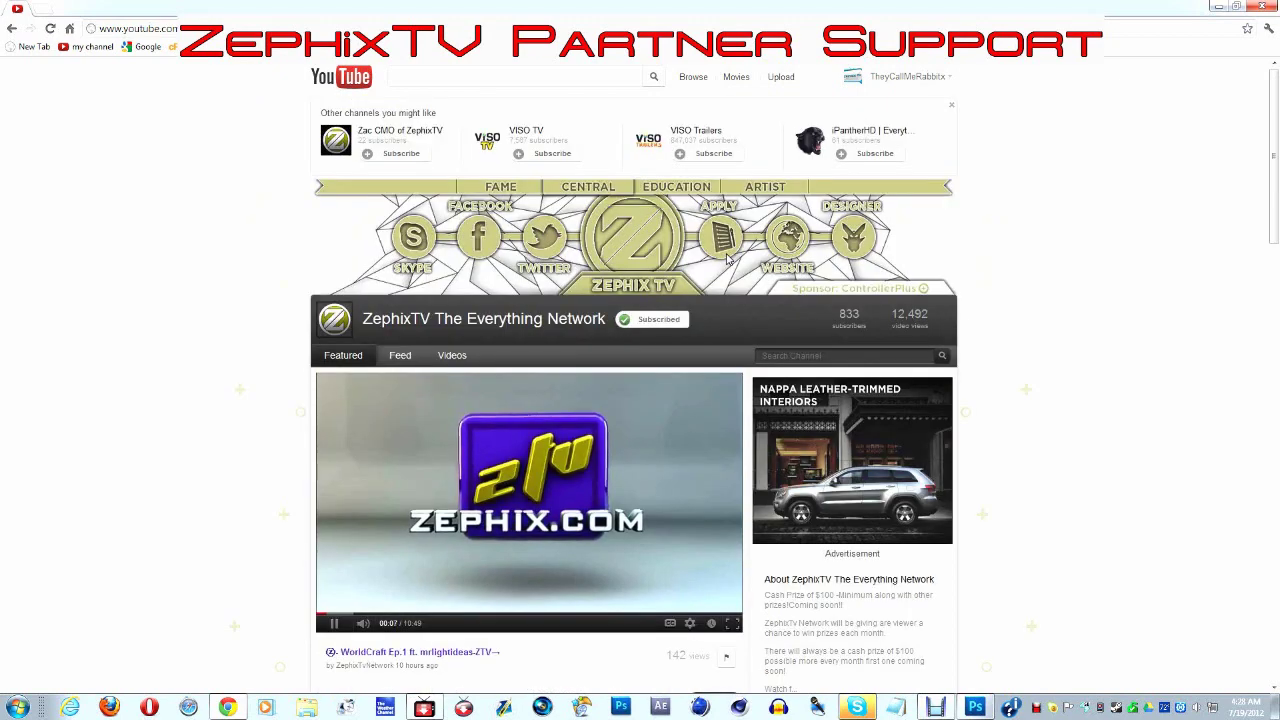
- Open the ZephixFame channel from the ZephixTV page
scroll(749, 272, "down", 2)
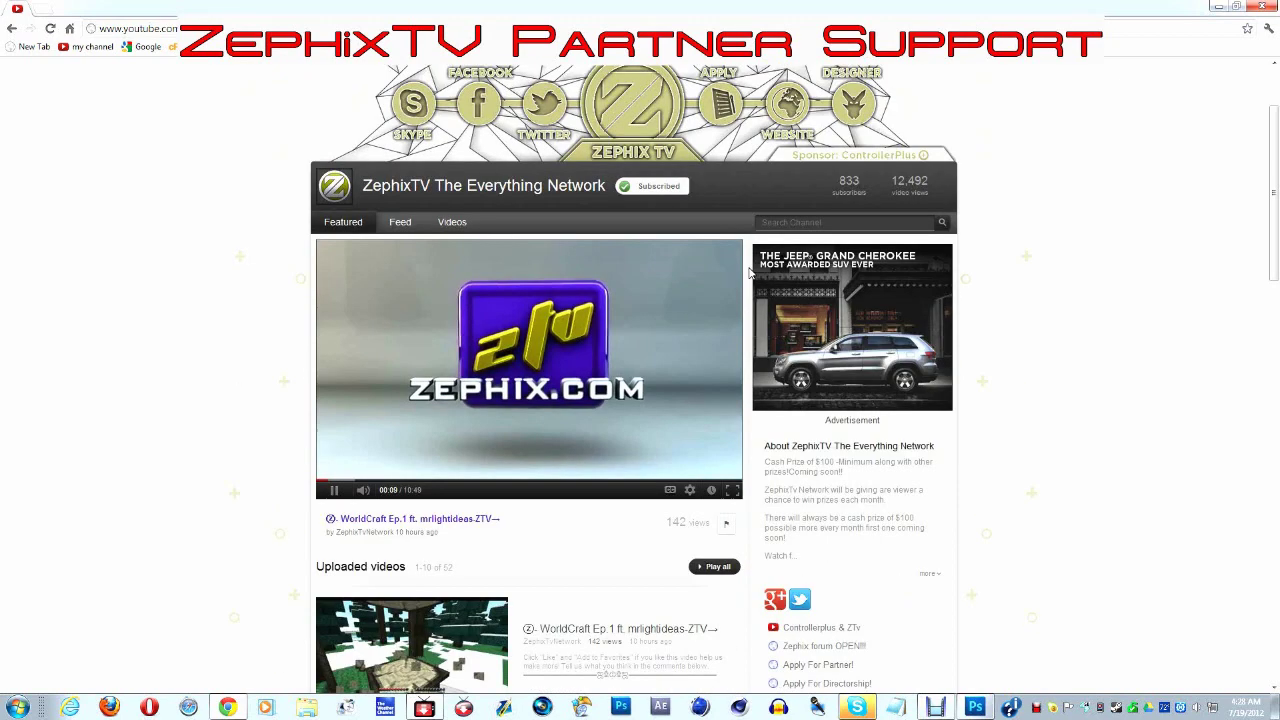
scroll(749, 272, "down", 2)
scroll(749, 272, "down", 2)
scroll(746, 274, "down", 3)
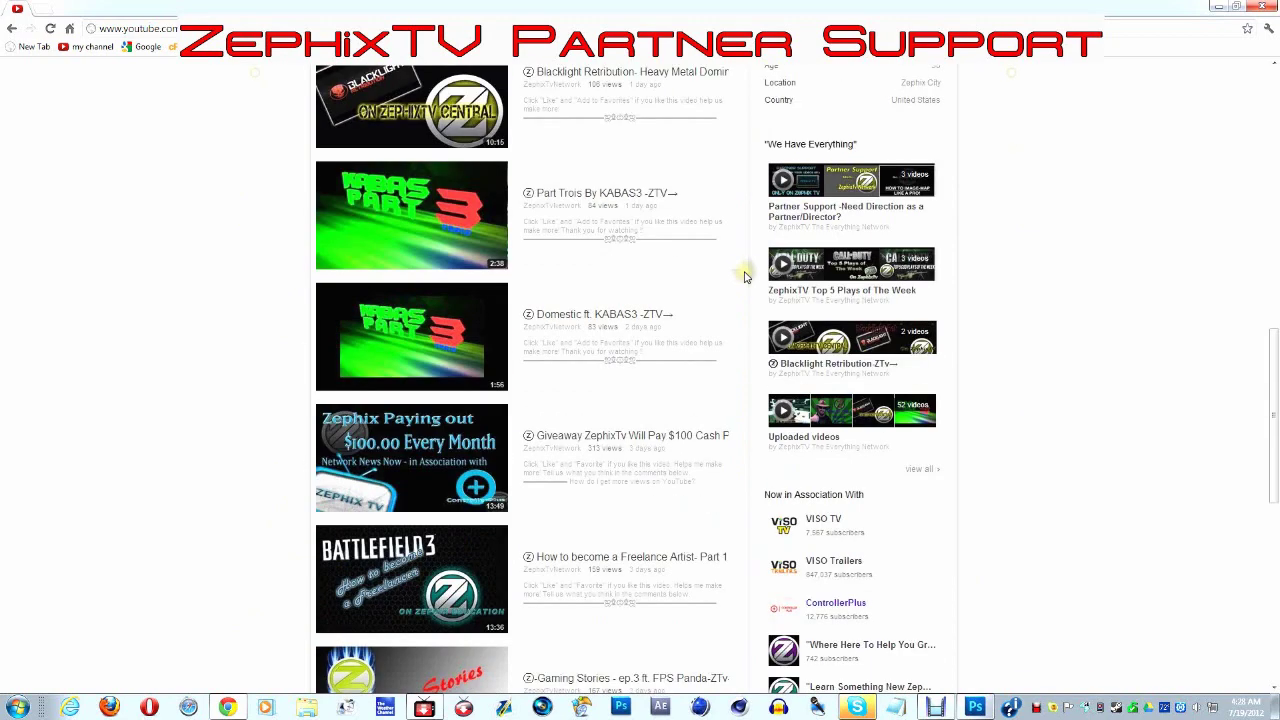
scroll(744, 276, "down", 3)
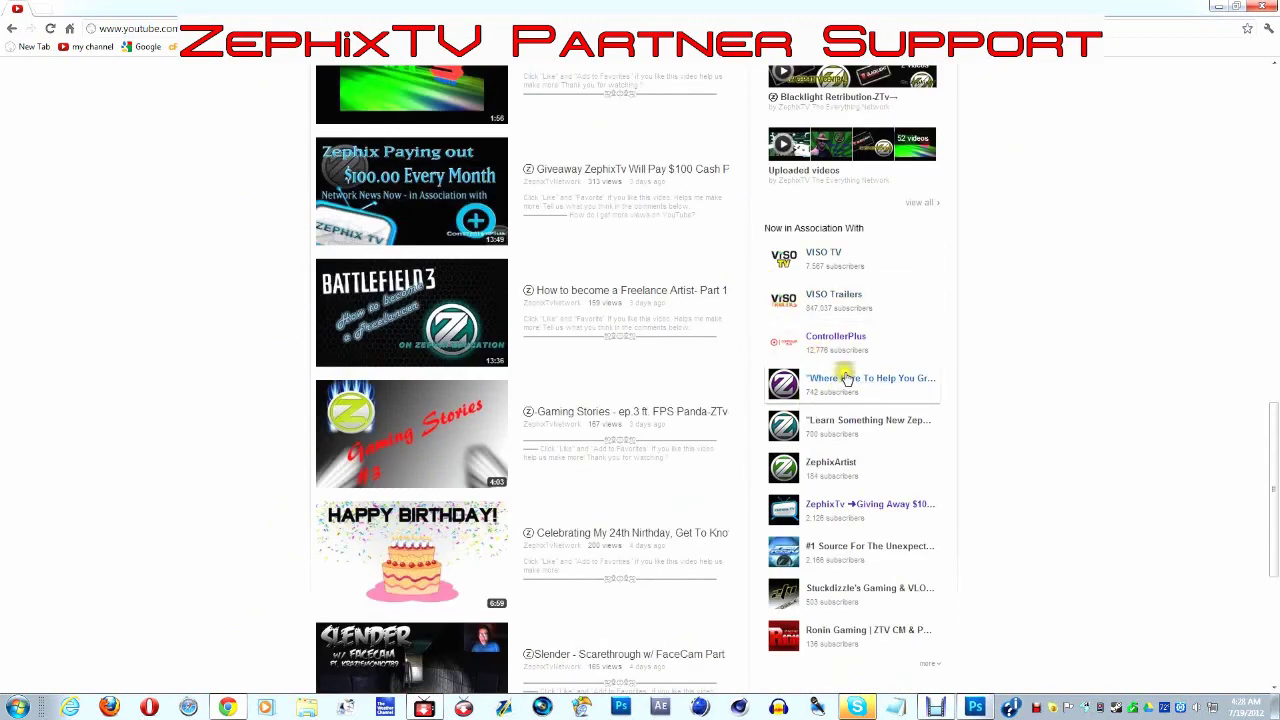
left_click(822, 379)
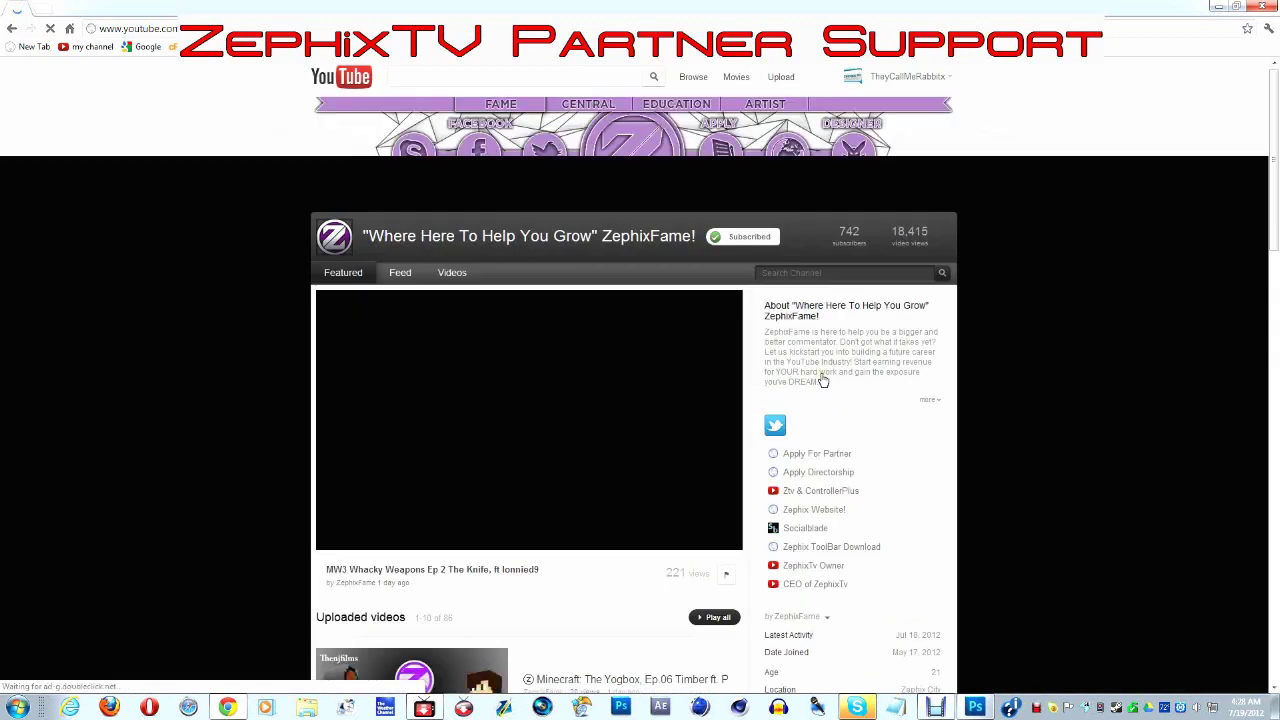
- Open the ZephixArtist channel, then close Chrome to return to Photoshop
scroll(745, 337, "down", 1)
scroll(790, 365, "down", 2)
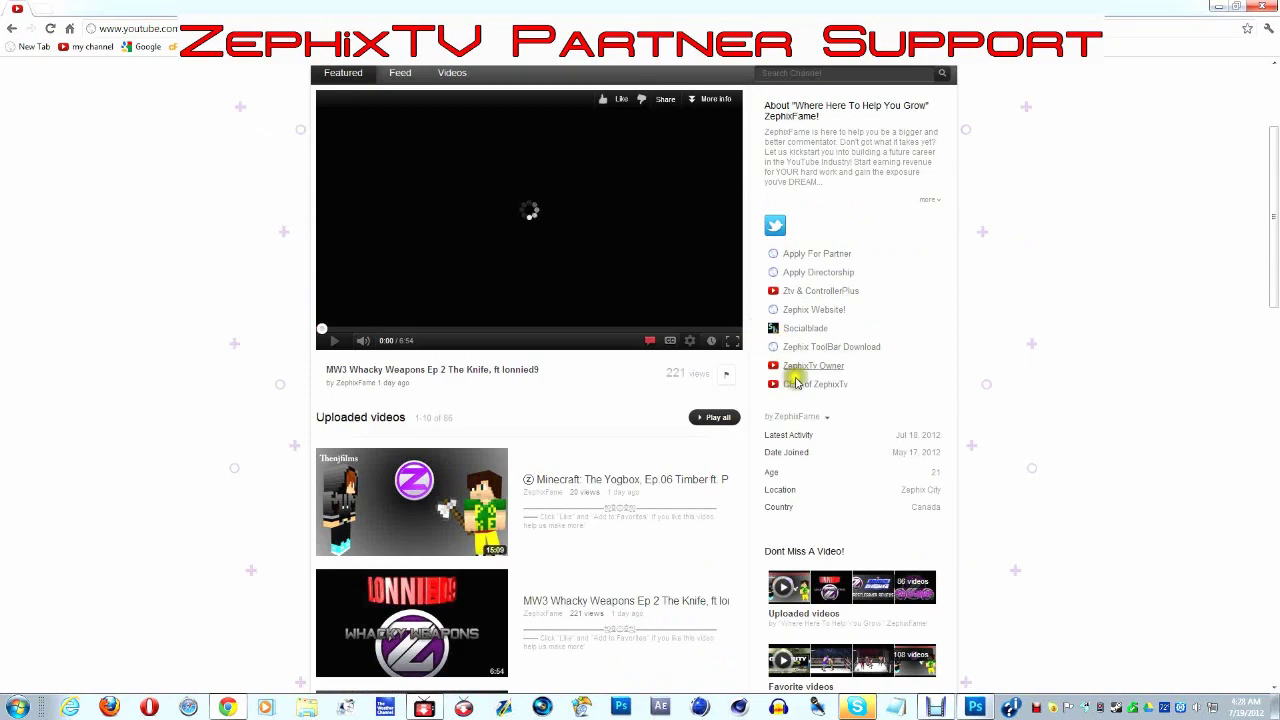
scroll(800, 372, "down", 5)
scroll(800, 378, "down", 4)
scroll(797, 390, "down", 2)
scroll(797, 392, "down", 2)
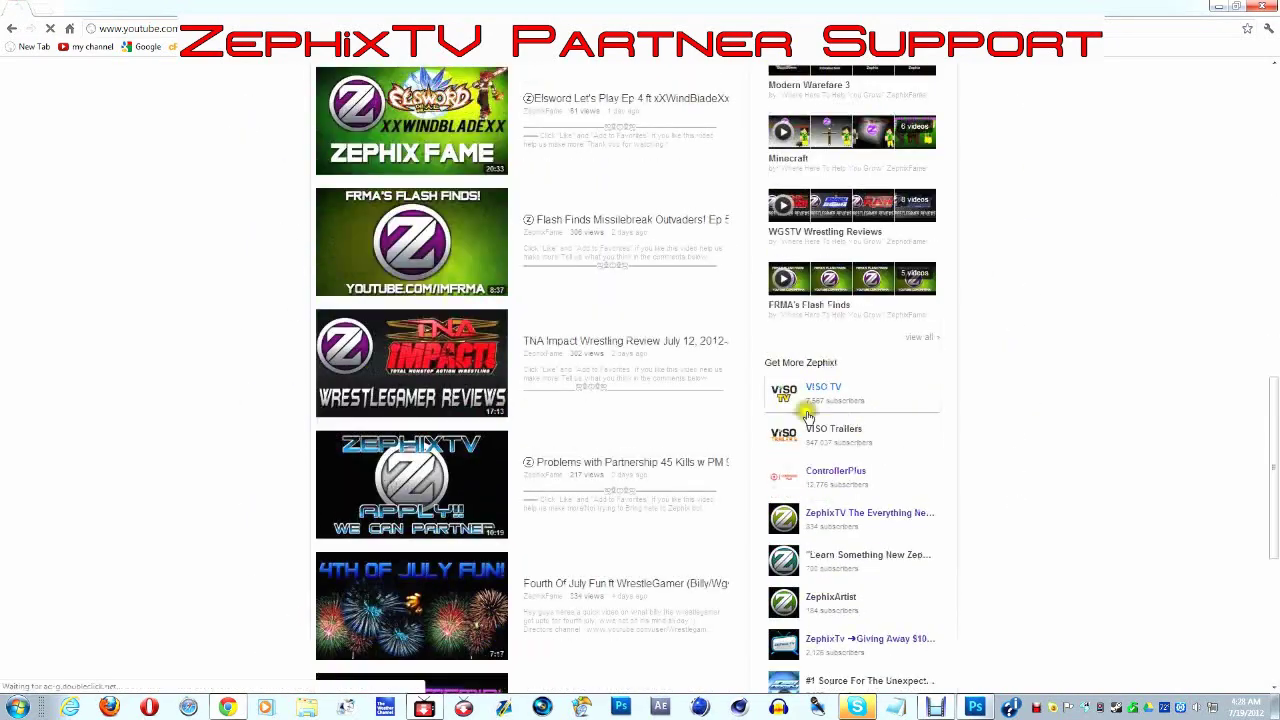
scroll(805, 410, "down", 2)
left_click(818, 460)
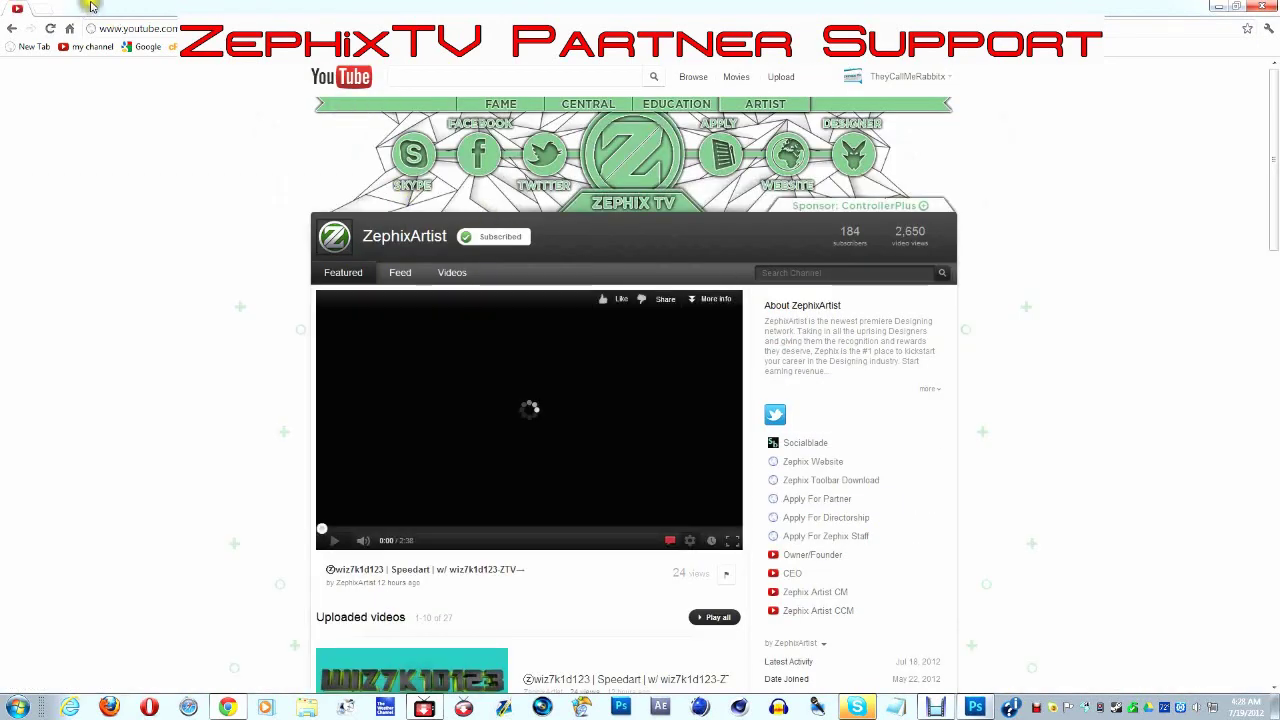
left_click(1262, 6)
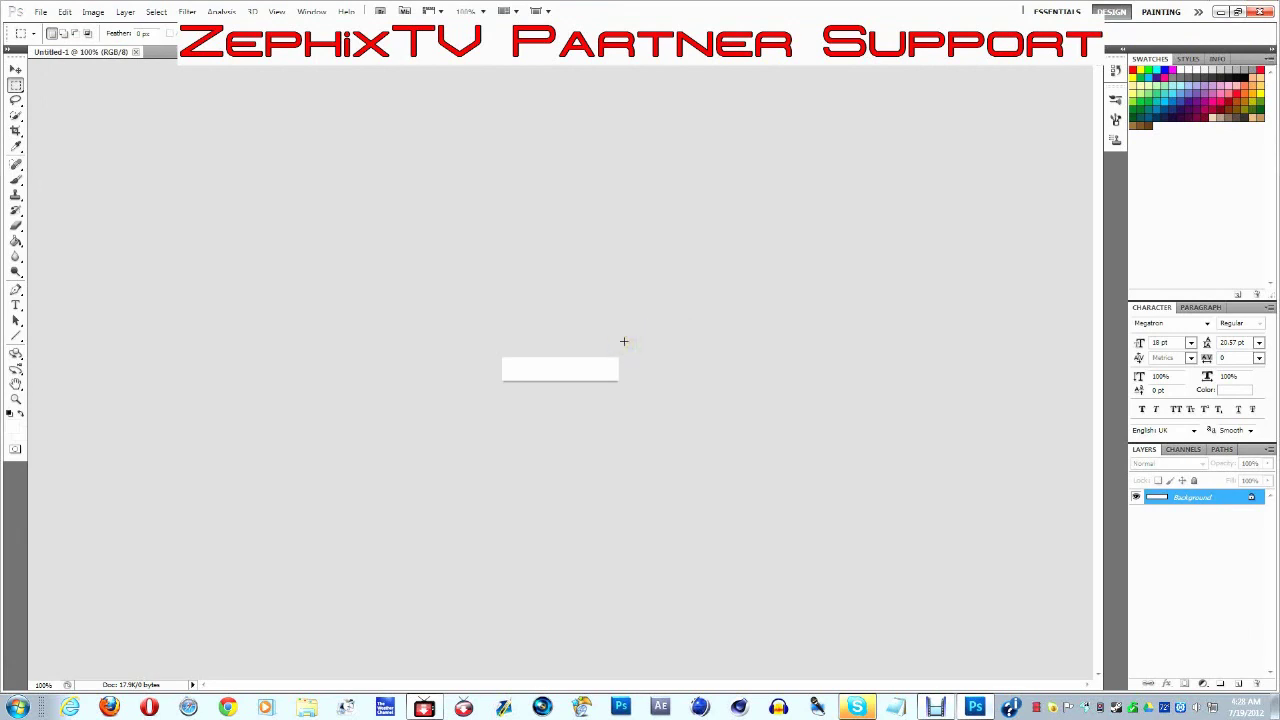
- Set the foreground colour to near-black #060606
left_click(312, 183)
left_click(18, 68)
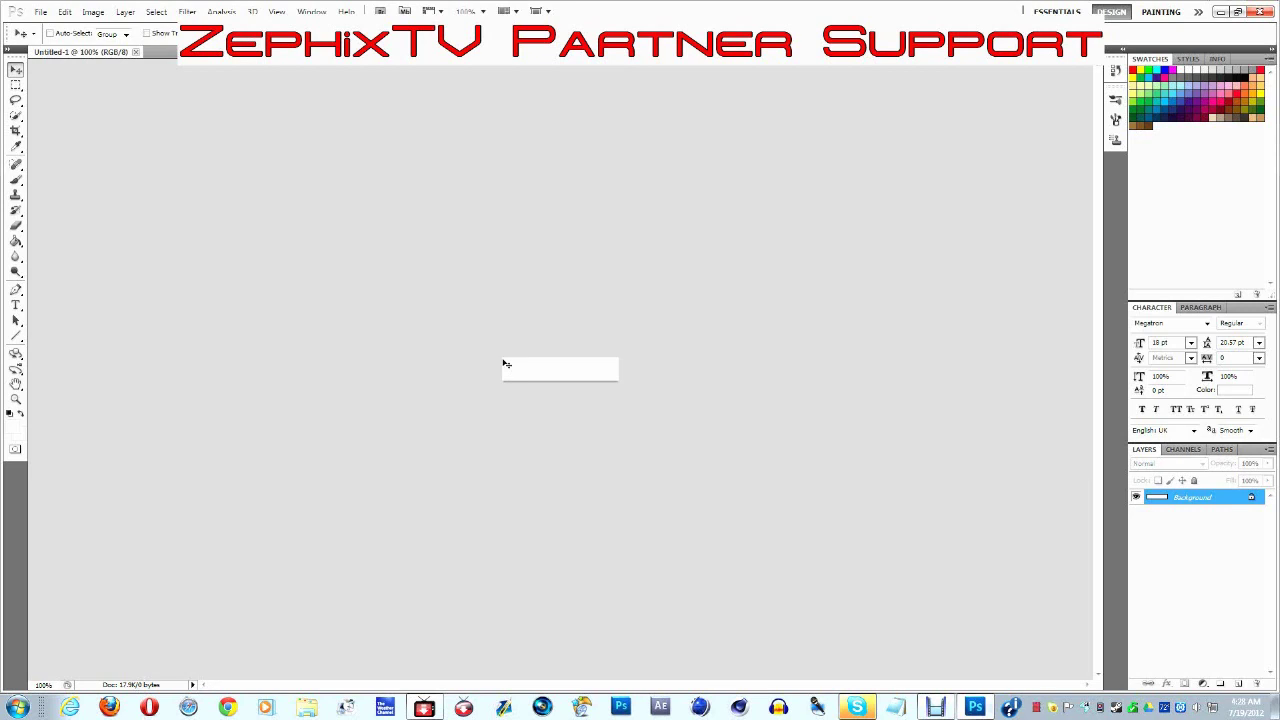
left_click(157, 343)
left_click(11, 412)
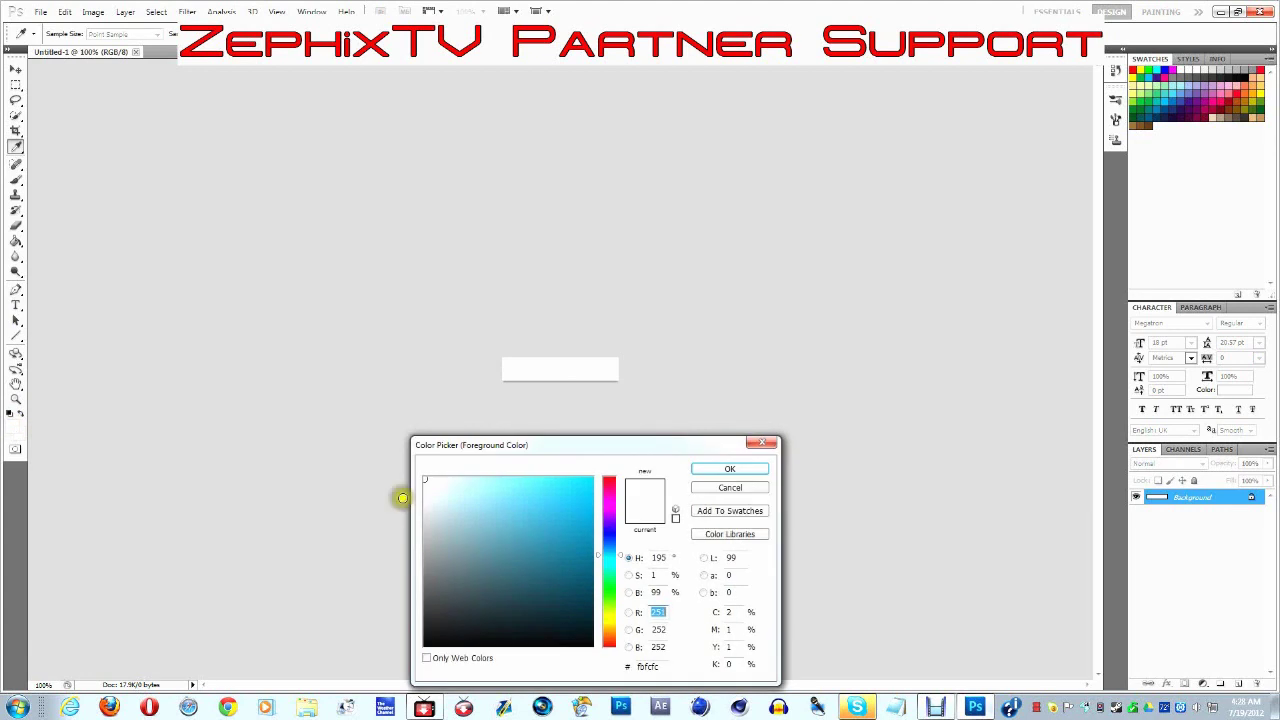
left_click(432, 642)
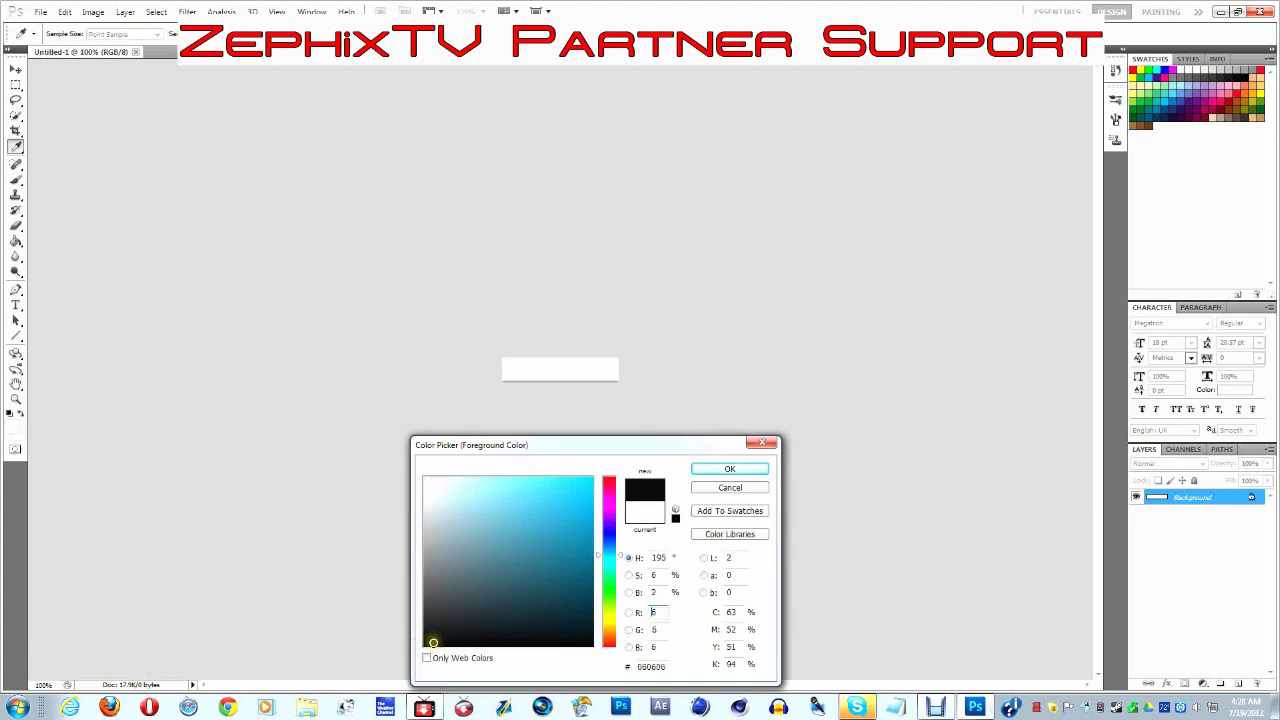
left_click(757, 467)
- Fill the canvas with a top-to-bottom gradient using the Gradient Tool
left_click(17, 236)
left_click(40, 241)
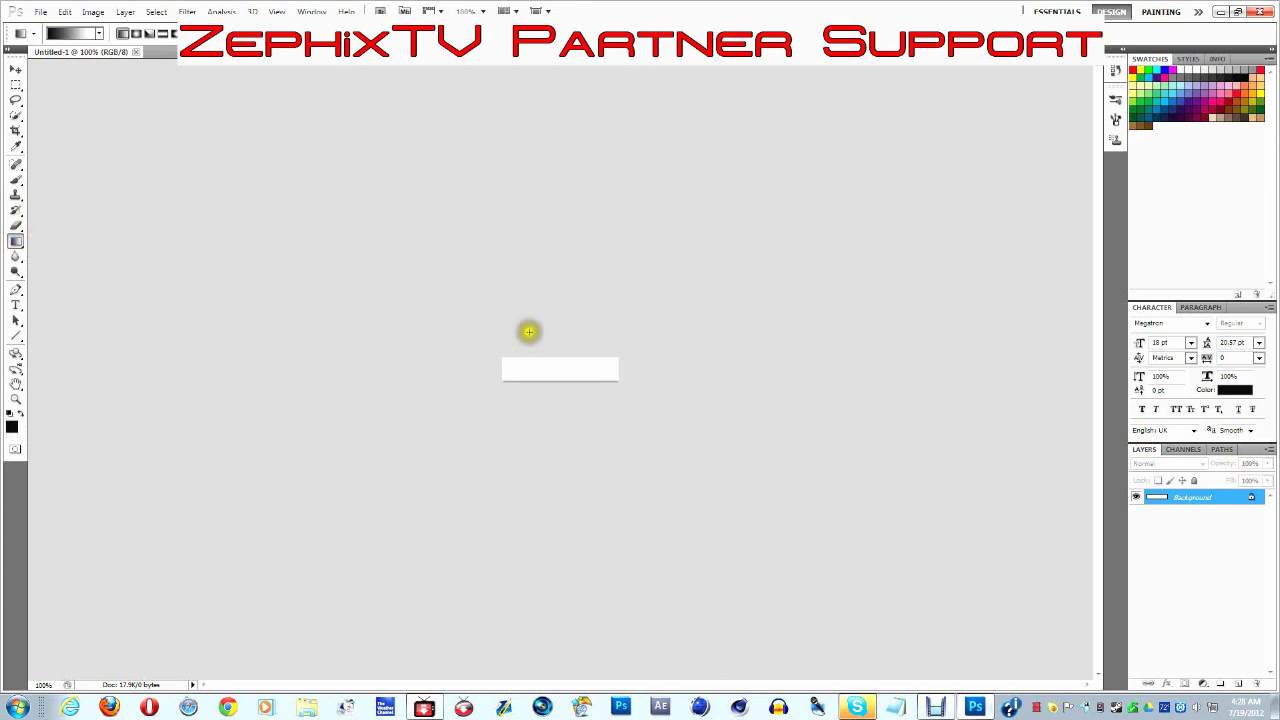
left_click_drag(560, 355, 560, 394)
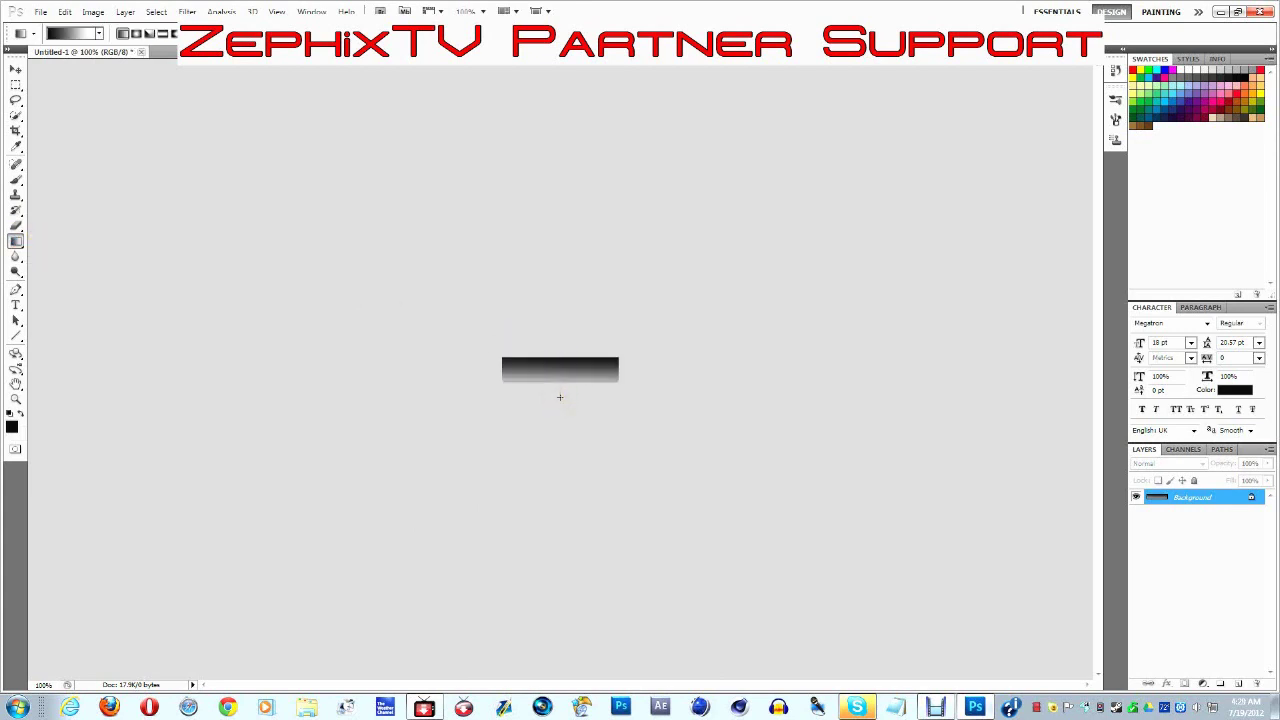
left_click(40, 11)
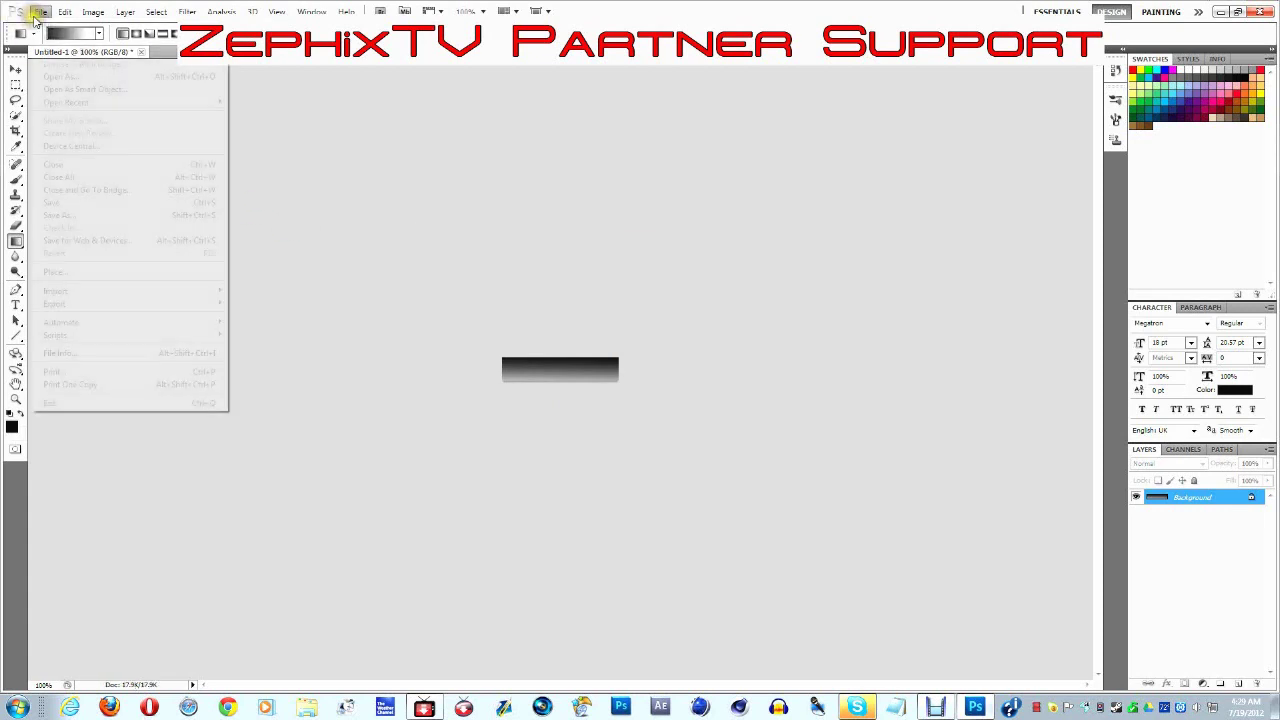
- In the Open dialog, browse Desktop > Zephix official and select the rock text image
left_click(45, 47)
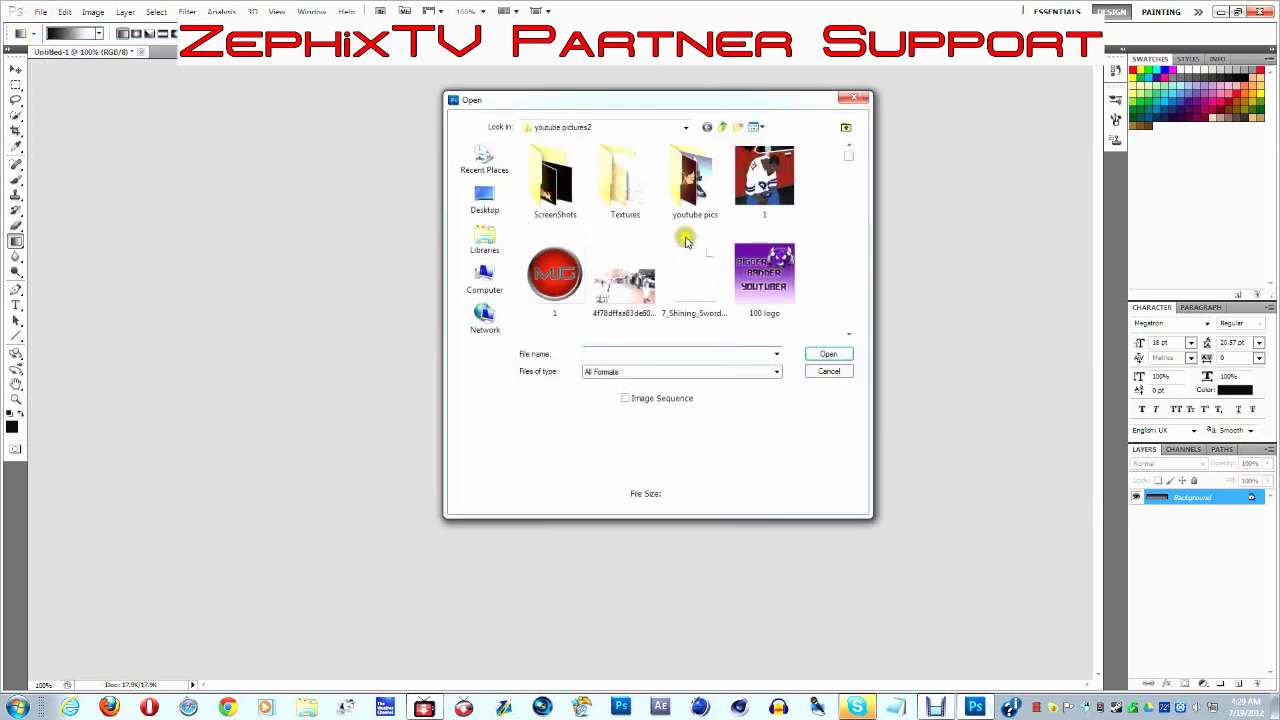
left_click(484, 200)
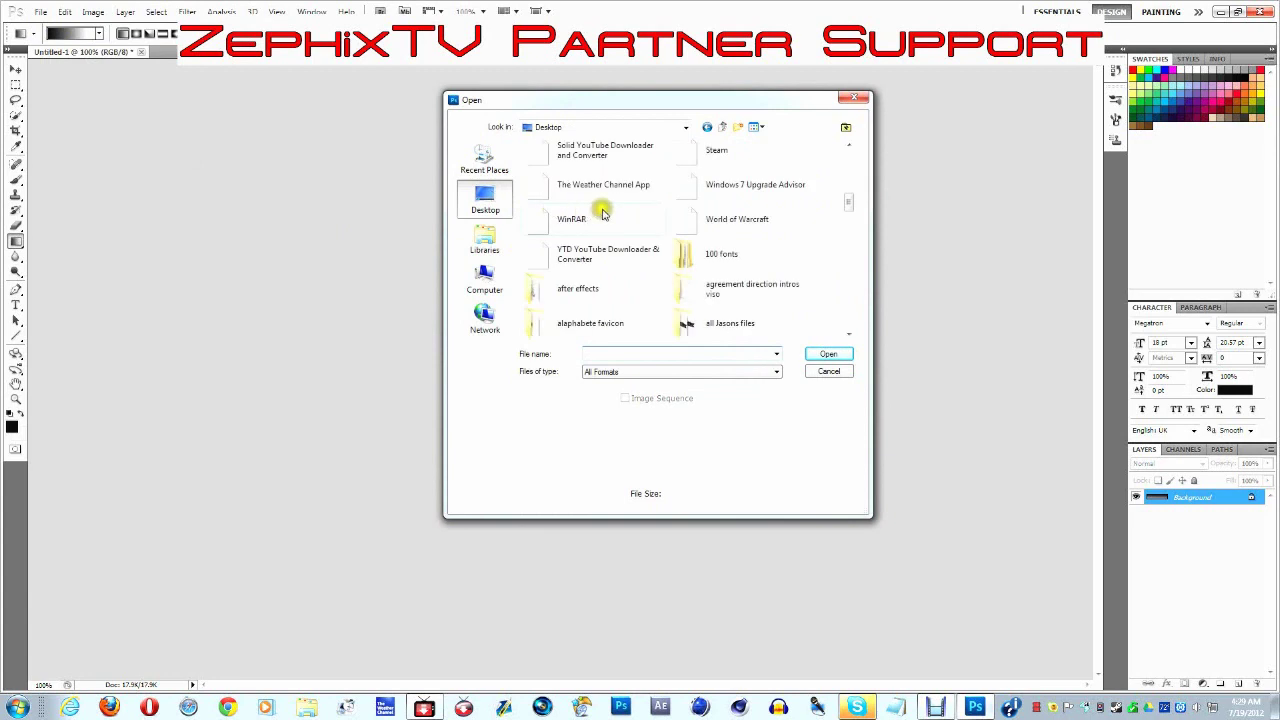
left_click_drag(848, 204, 855, 284)
double_click(631, 226)
scroll(690, 270, "down", 2)
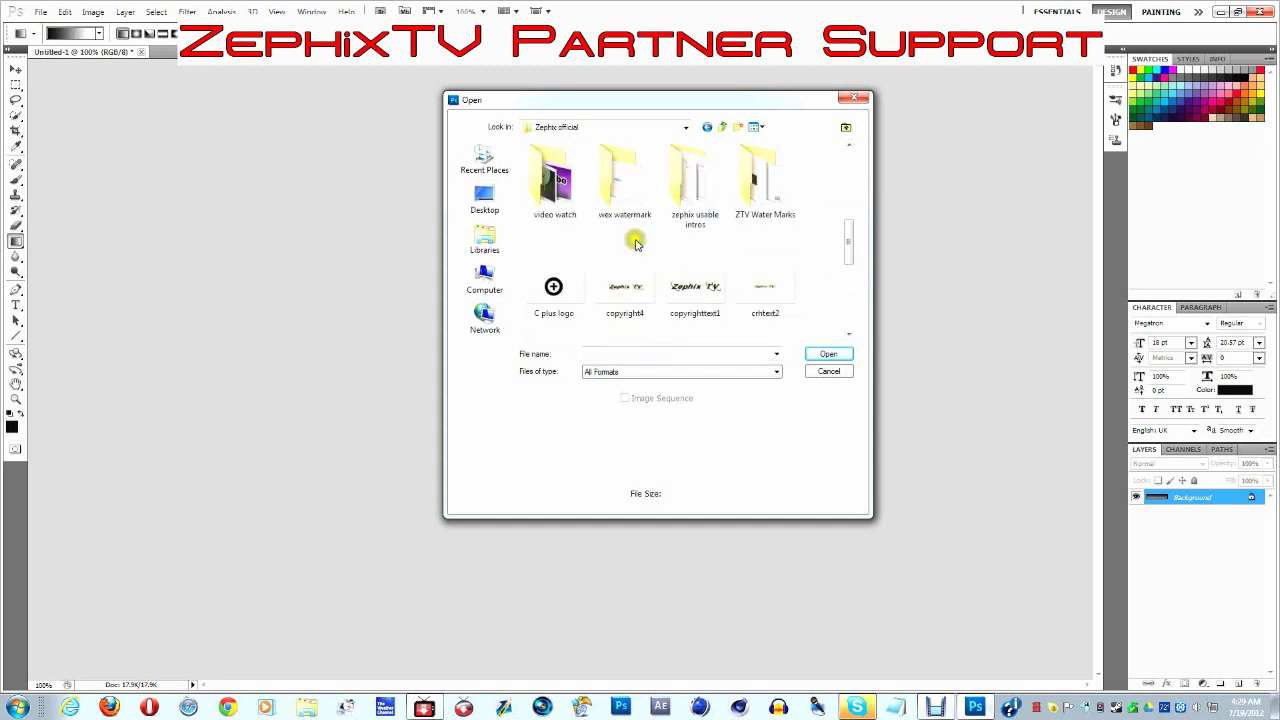
scroll(635, 243, "down", 1)
left_click(684, 256)
left_click(831, 354)
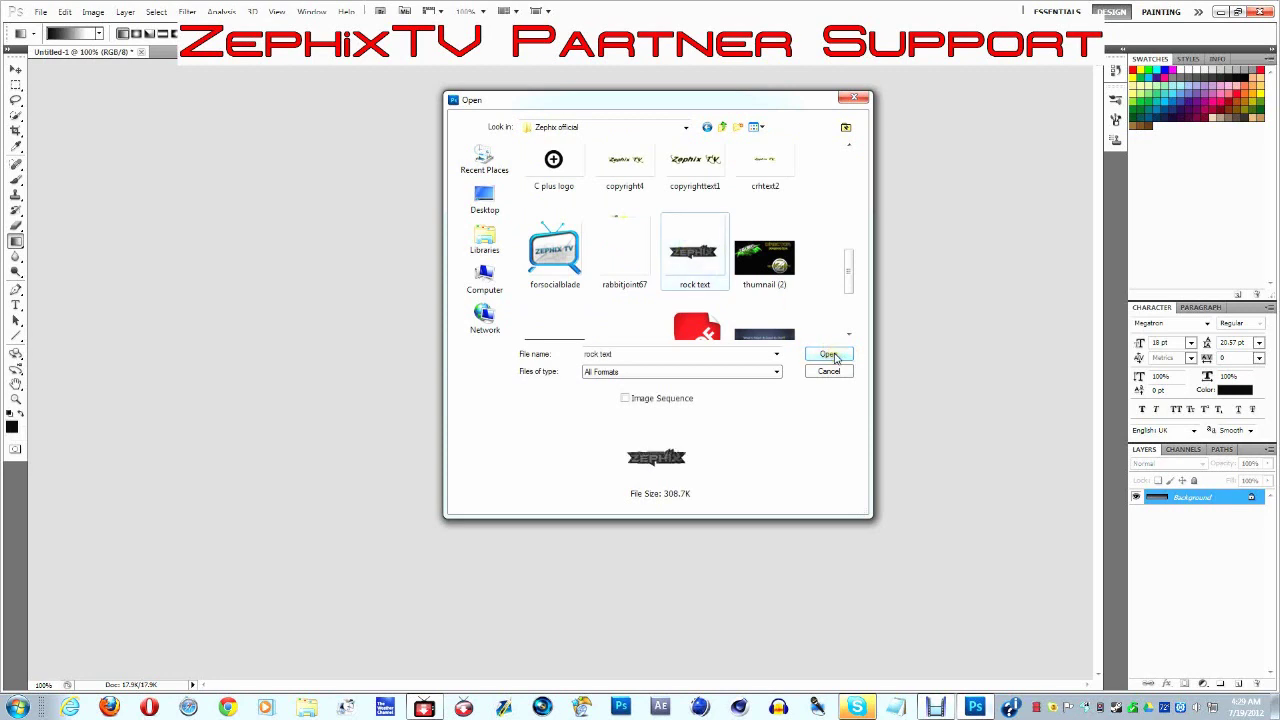
- Look through the thumnails pics, new bg's and batmantwitter random pics folders in Pictures
left_click(484, 200)
left_click(484, 240)
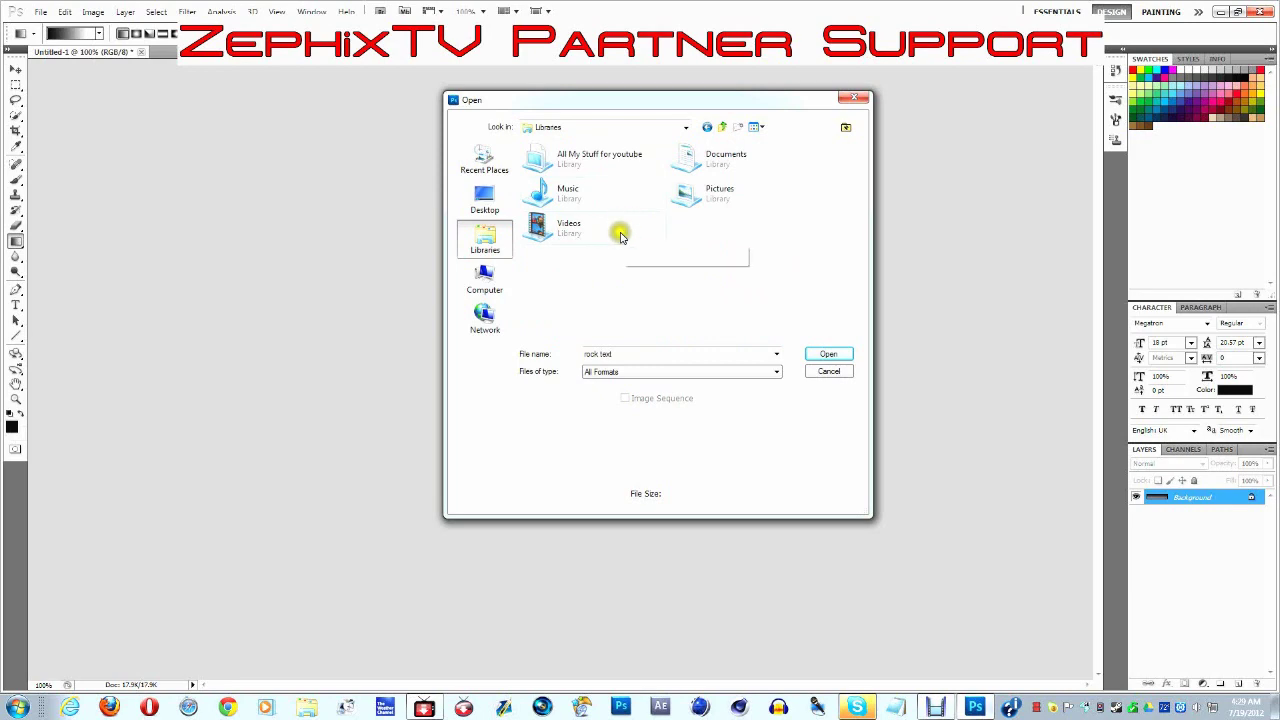
double_click(740, 195)
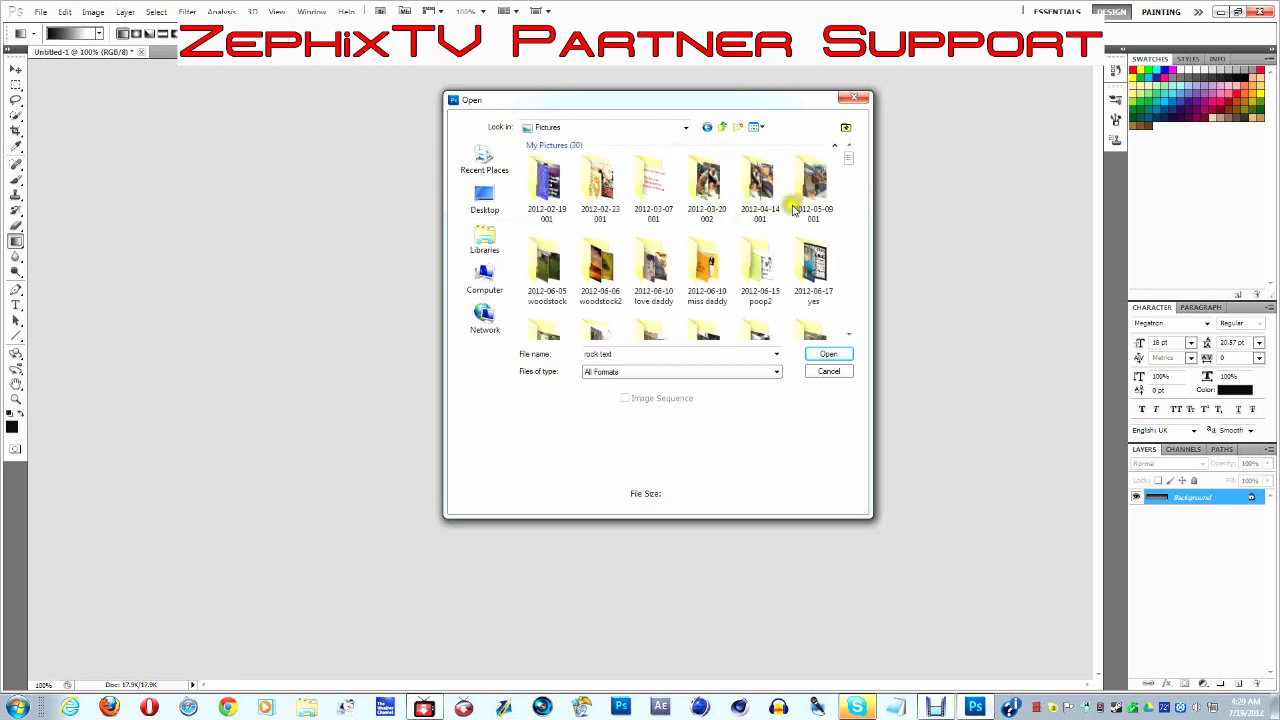
left_click_drag(849, 170, 855, 186)
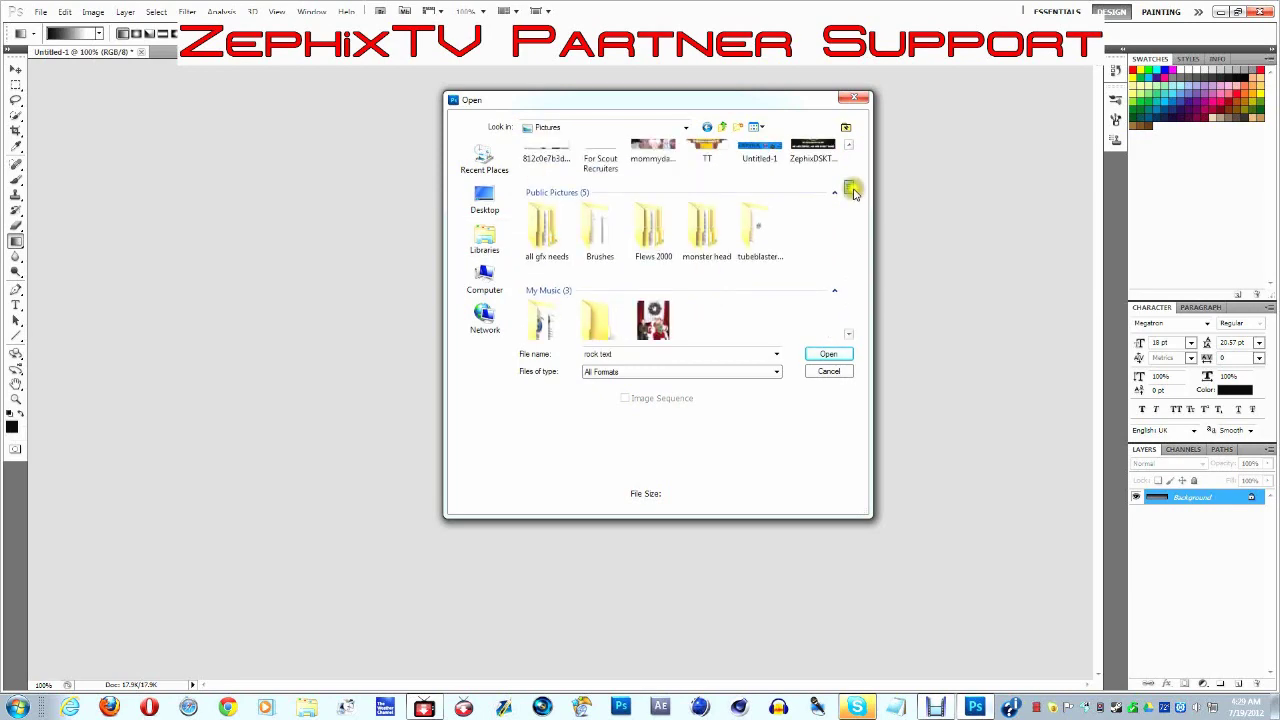
left_click_drag(855, 186, 855, 180)
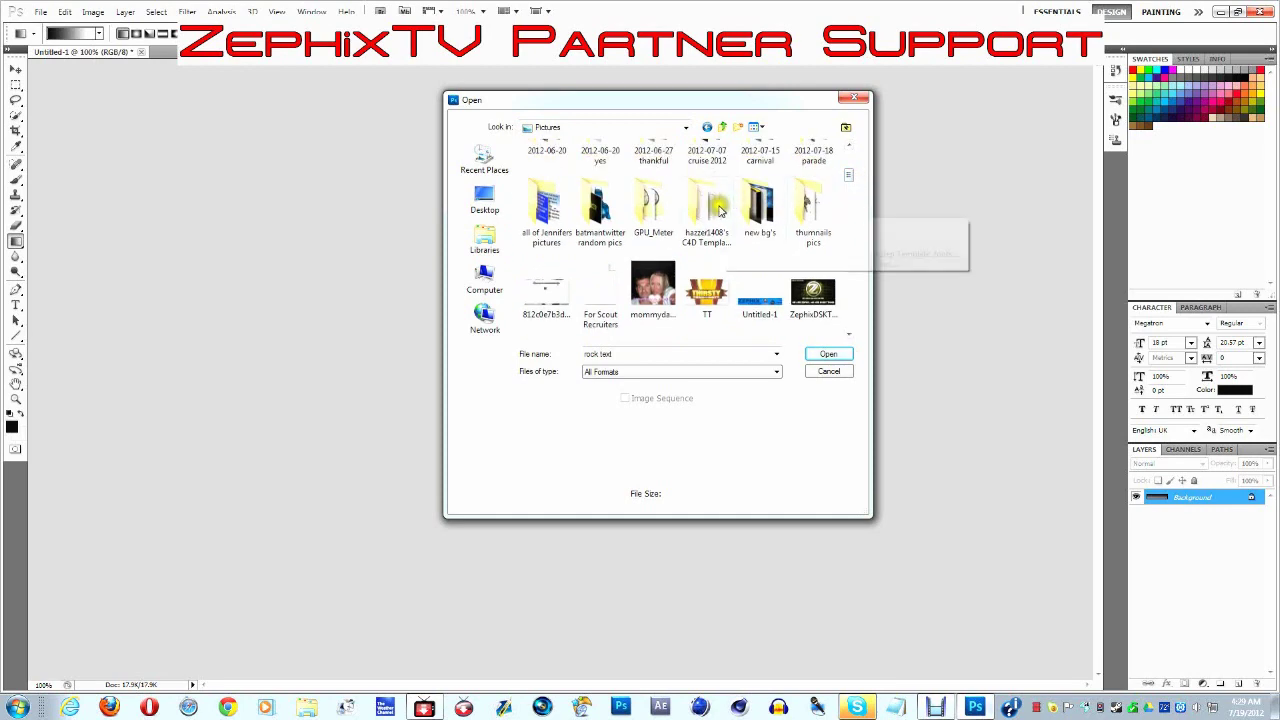
double_click(815, 212)
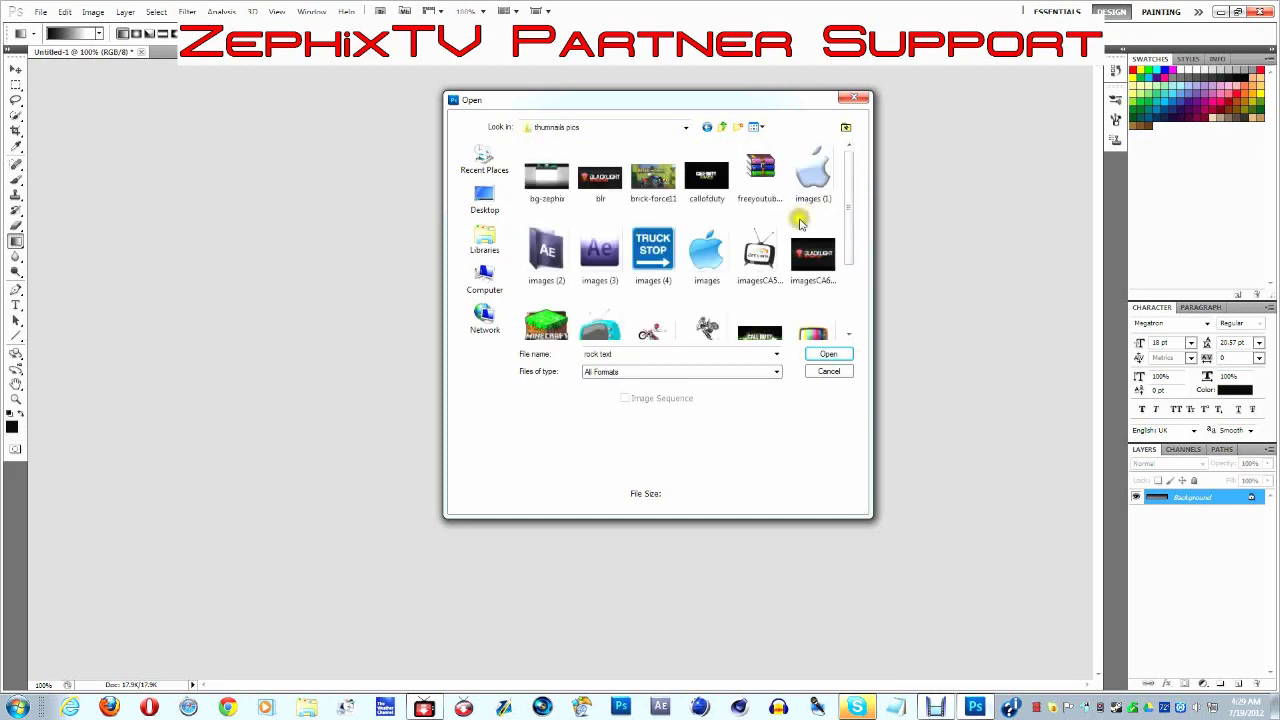
scroll(800, 222, "down", 3)
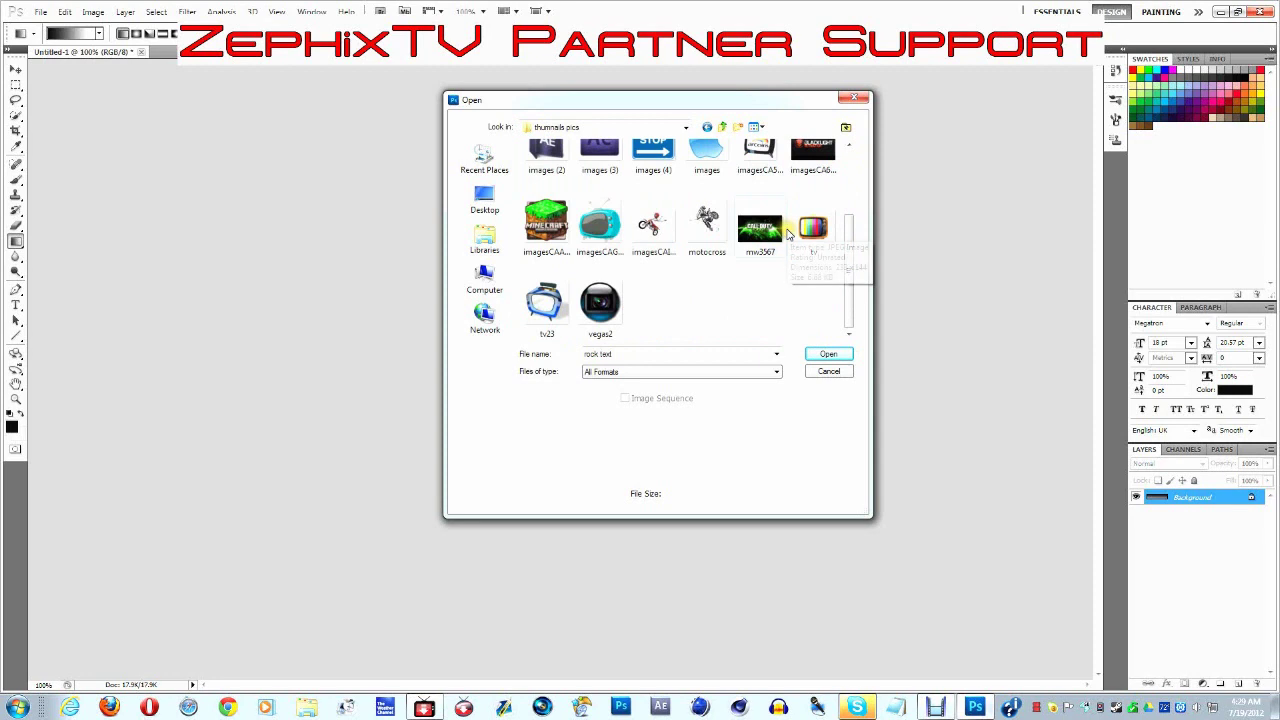
left_click(714, 129)
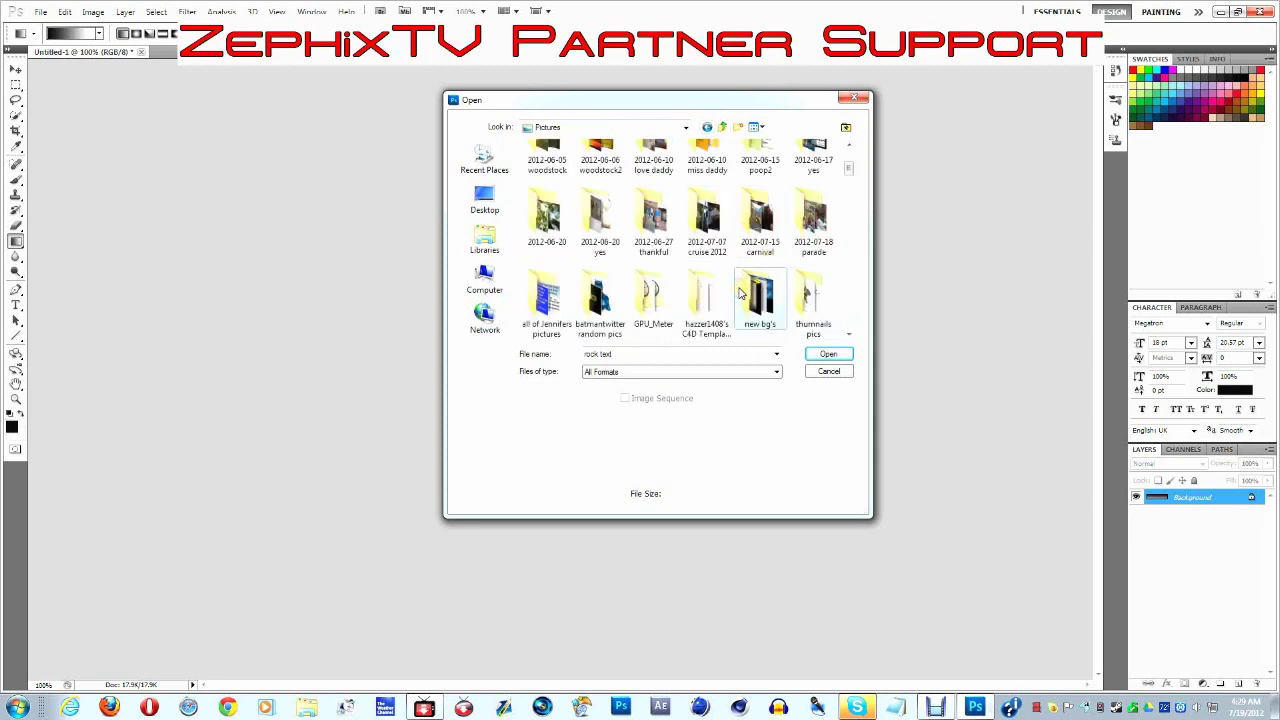
double_click(740, 292)
left_click(706, 127)
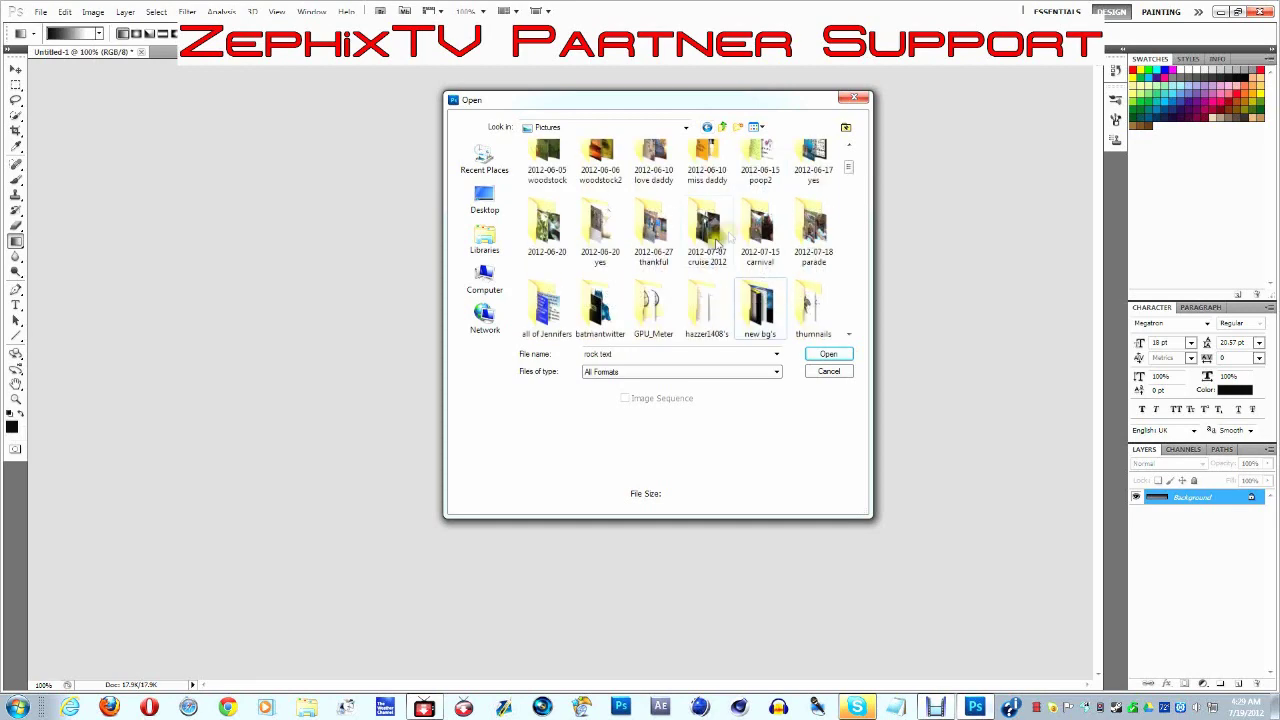
double_click(610, 308)
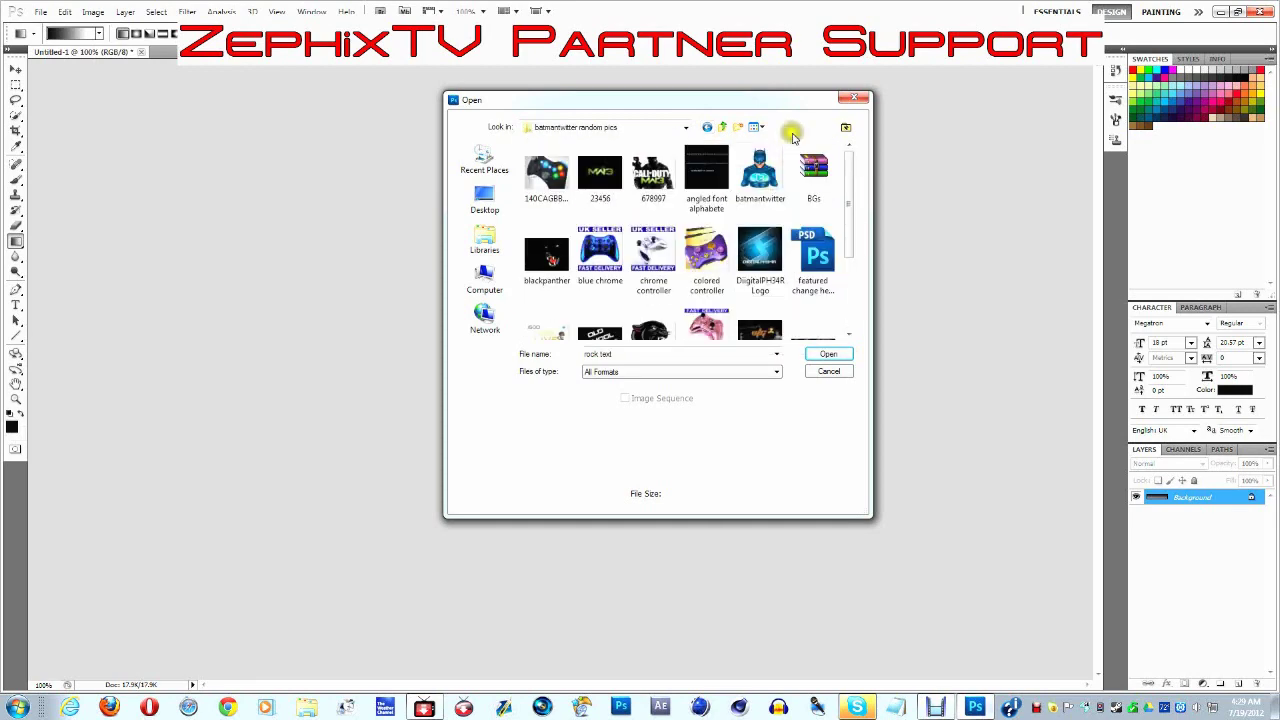
left_click(711, 128)
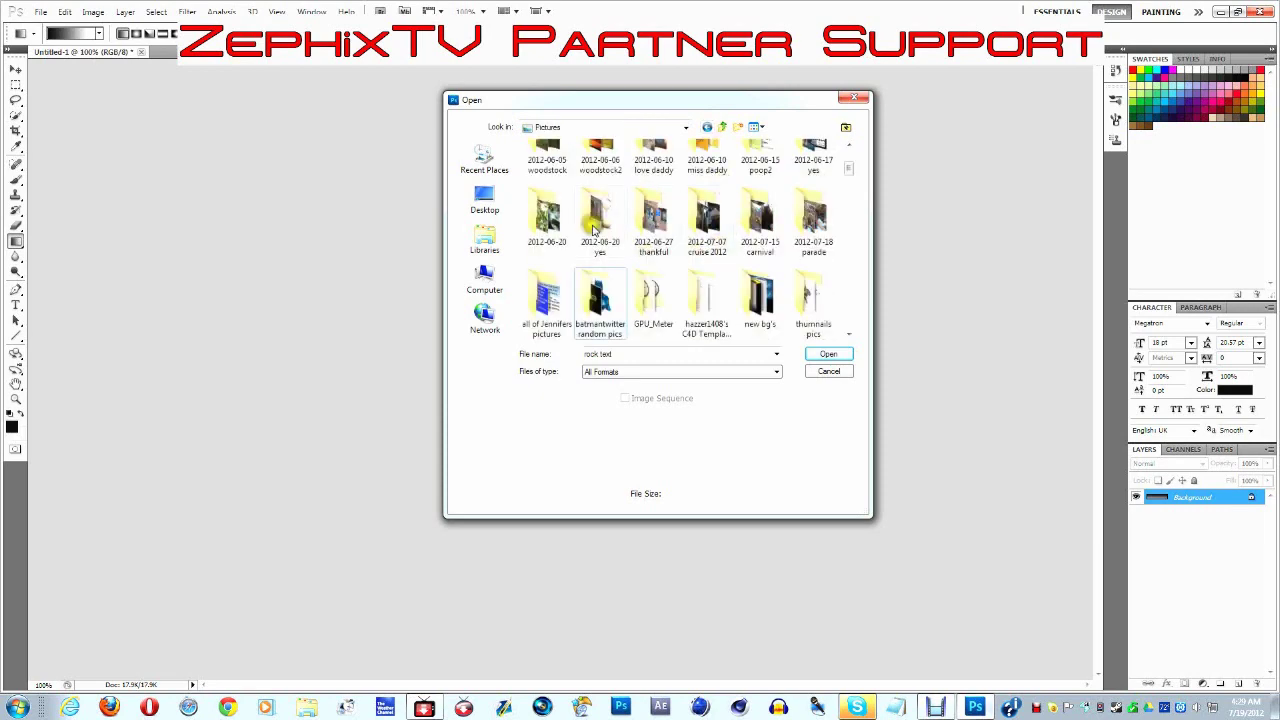
scroll(586, 268, "down", 3)
scroll(586, 268, "down", 3)
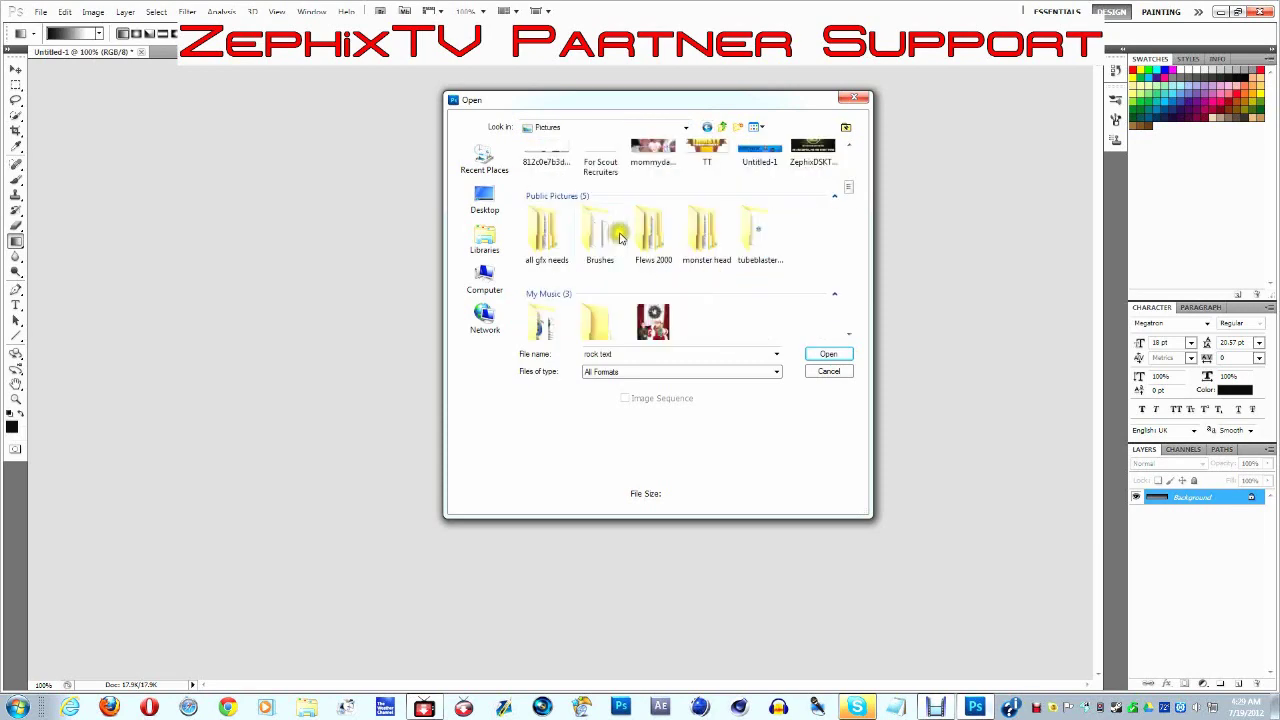
scroll(678, 205, "up", 3)
scroll(678, 205, "up", 3)
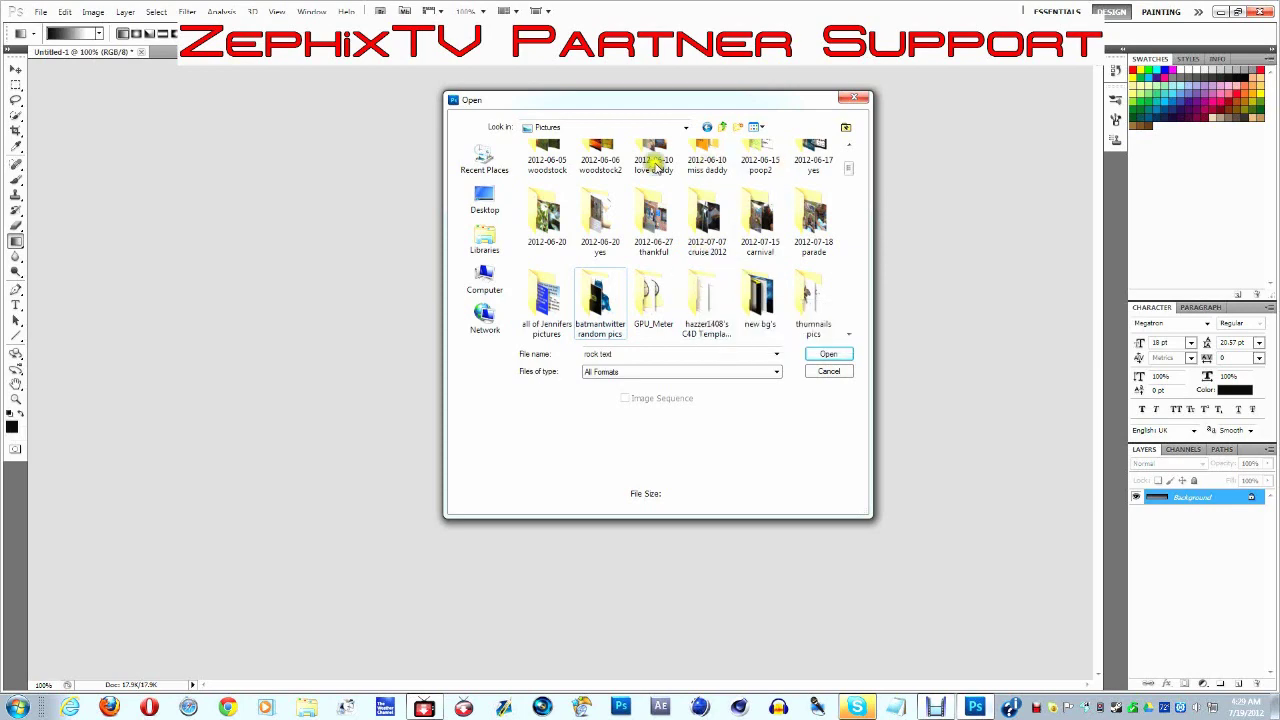
- Back in Zephix official, add forsocialblade to the selection and open both images
left_click(485, 200)
scroll(660, 225, "down", 3)
scroll(673, 230, "down", 3)
scroll(673, 230, "down", 3)
scroll(673, 230, "down", 3)
scroll(673, 230, "down", 3)
scroll(665, 210, "up", 2)
scroll(685, 235, "up", 1)
scroll(660, 295, "down", 1)
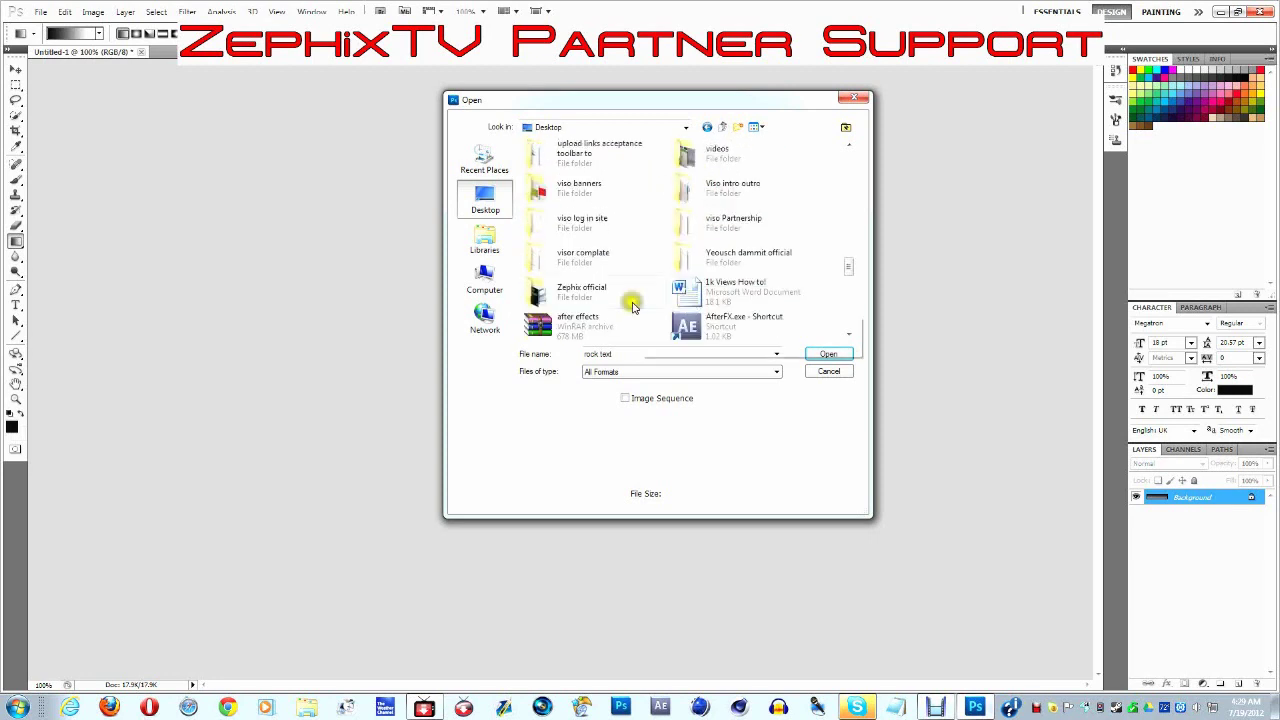
double_click(582, 289)
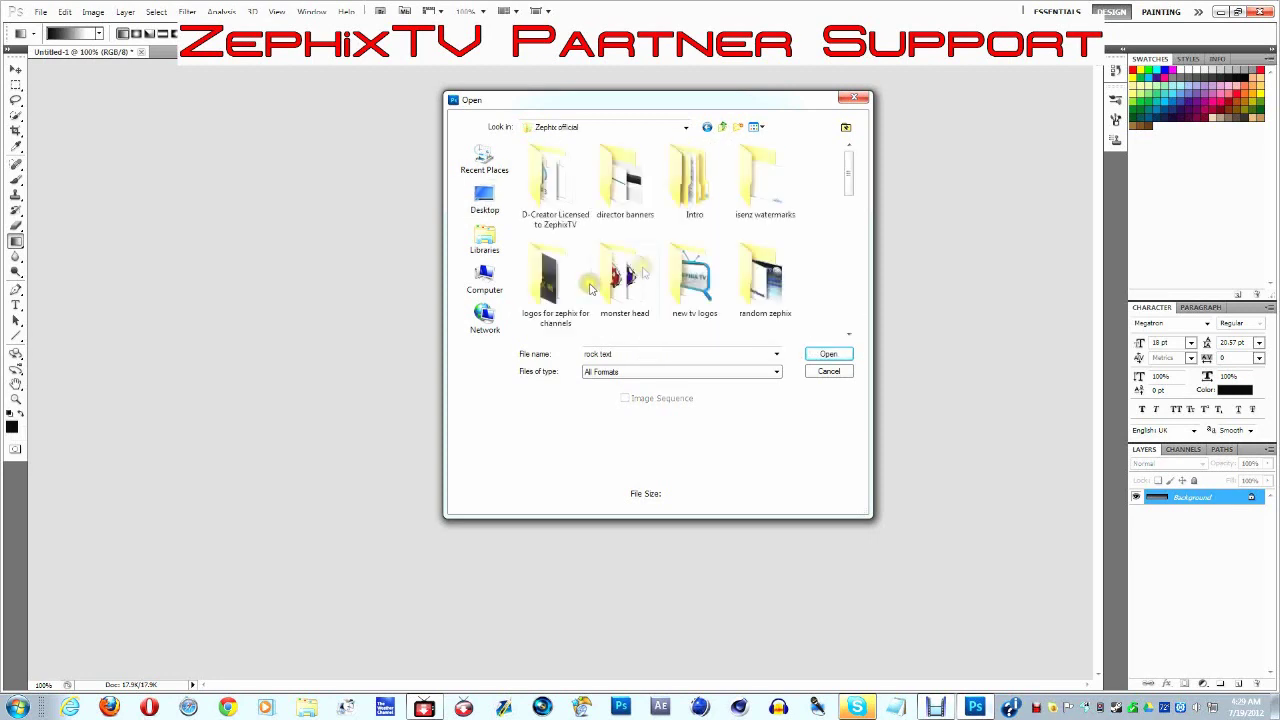
scroll(770, 263, "down", 1)
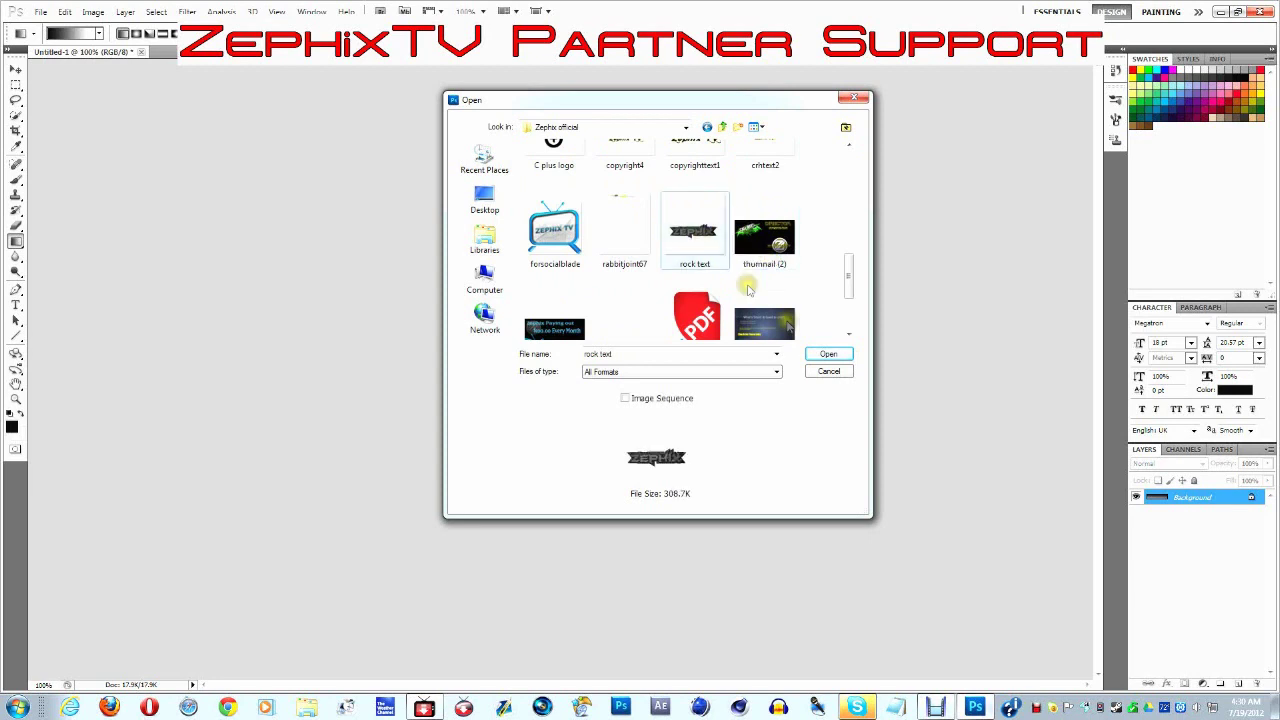
left_click(577, 245, "ctrl")
left_click(824, 354)
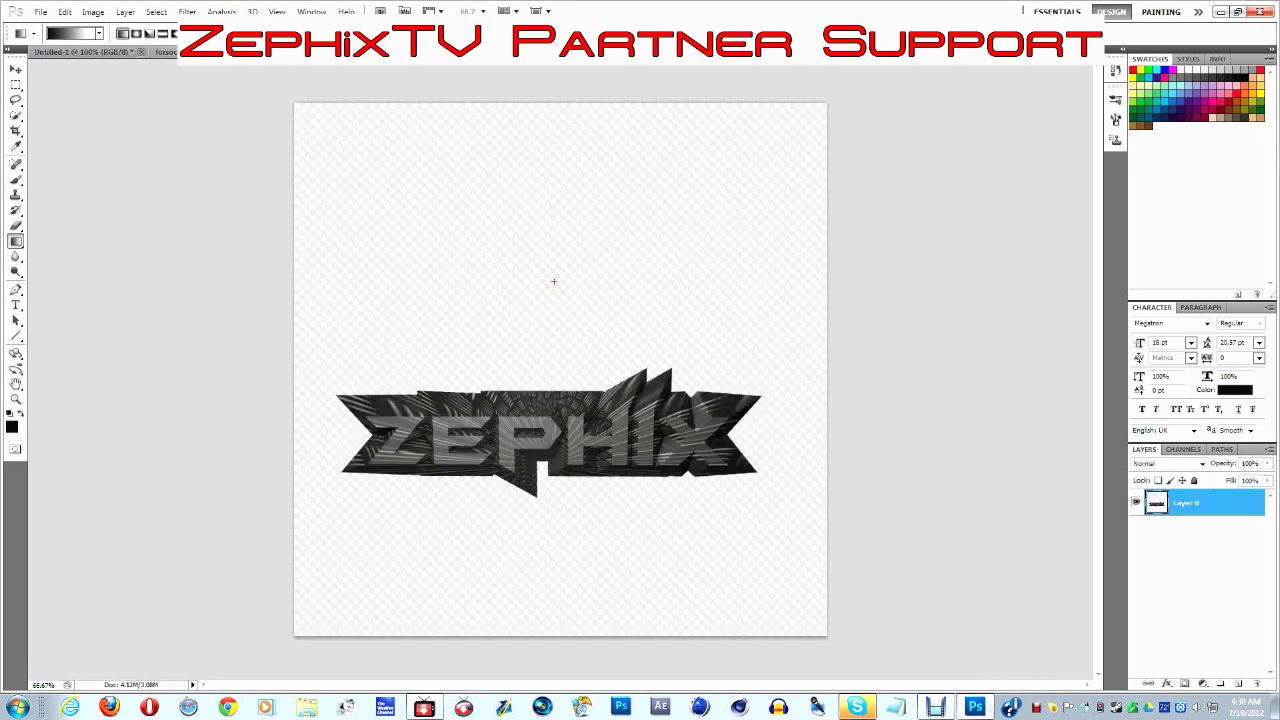
- Copy the ZEPHIX layer into the Untitled-1 banner and close the rock text image
left_click(106, 52)
mouse_move(165, 52)
left_mouse_down()
mouse_move(543, 123)
mouse_move(741, 127)
left_mouse_up()
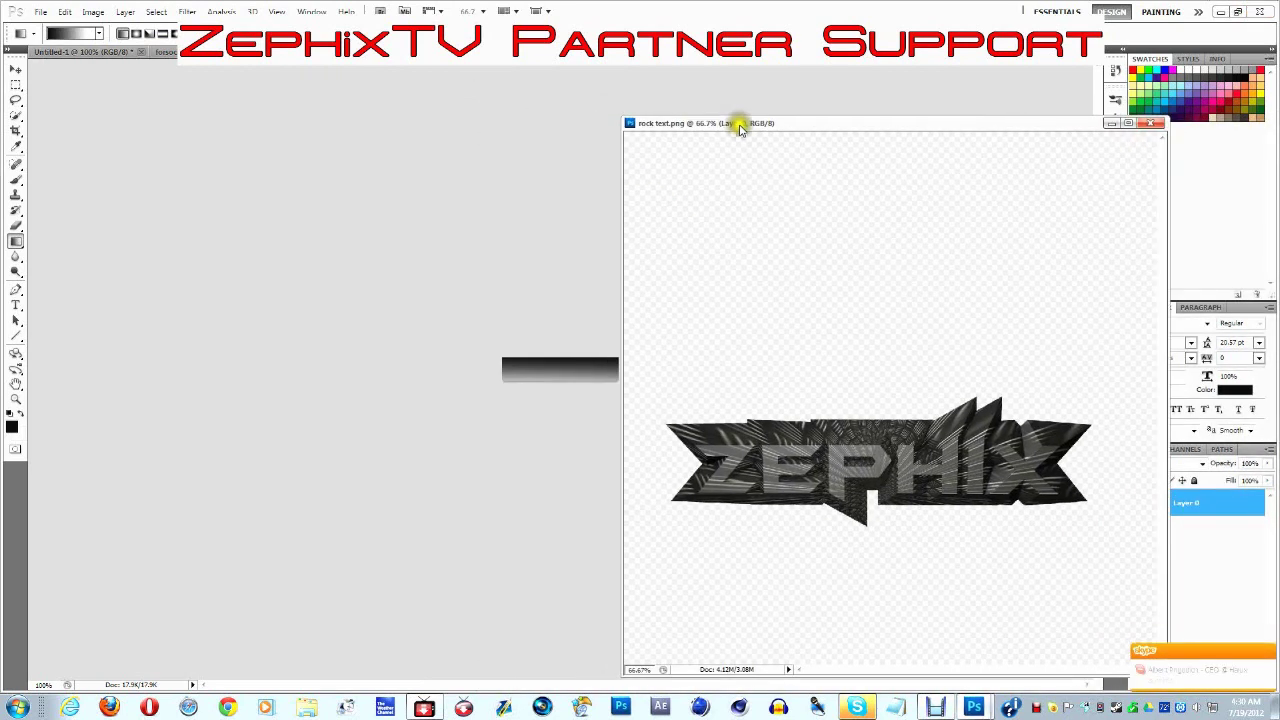
left_click(16, 68)
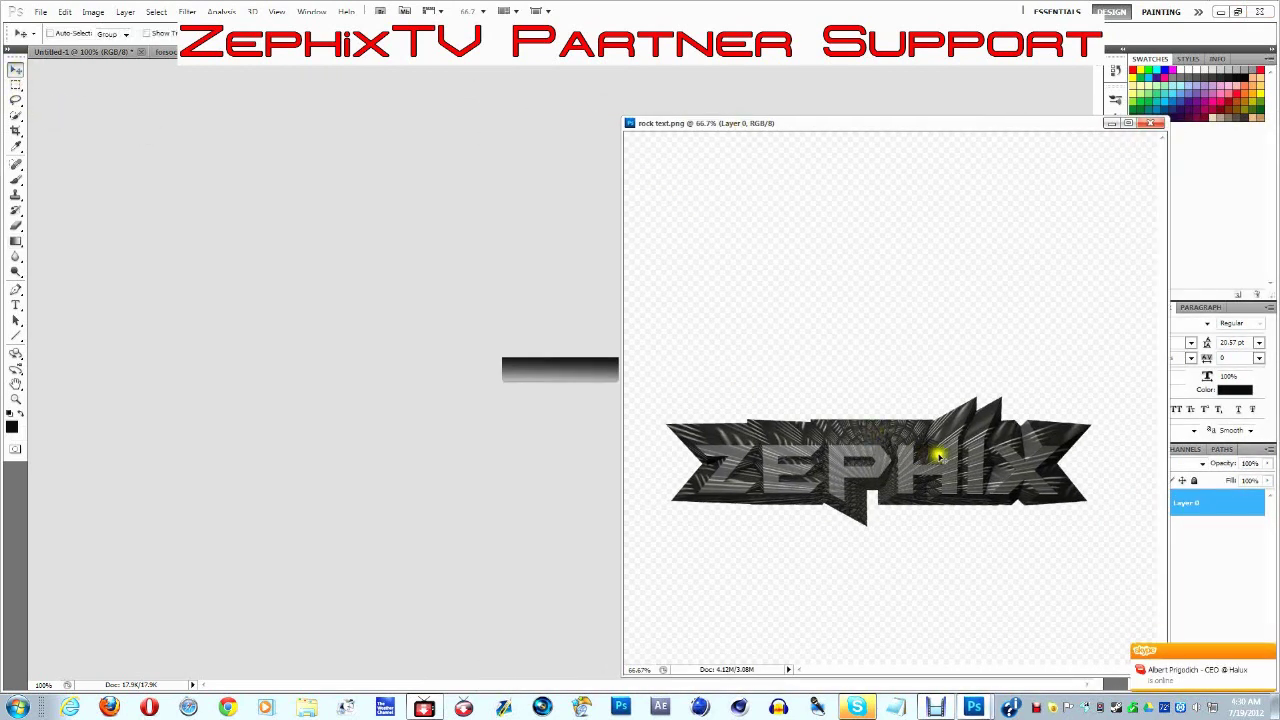
left_click_drag(924, 453, 600, 374)
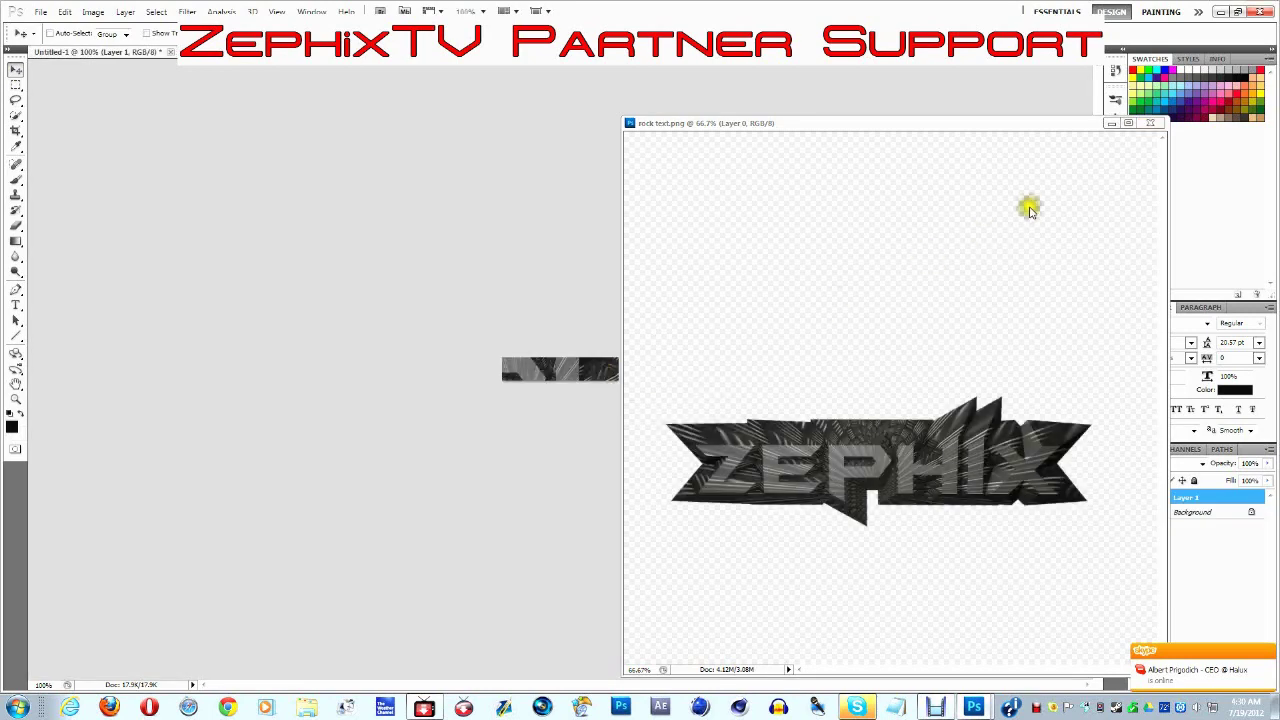
left_click(1150, 123)
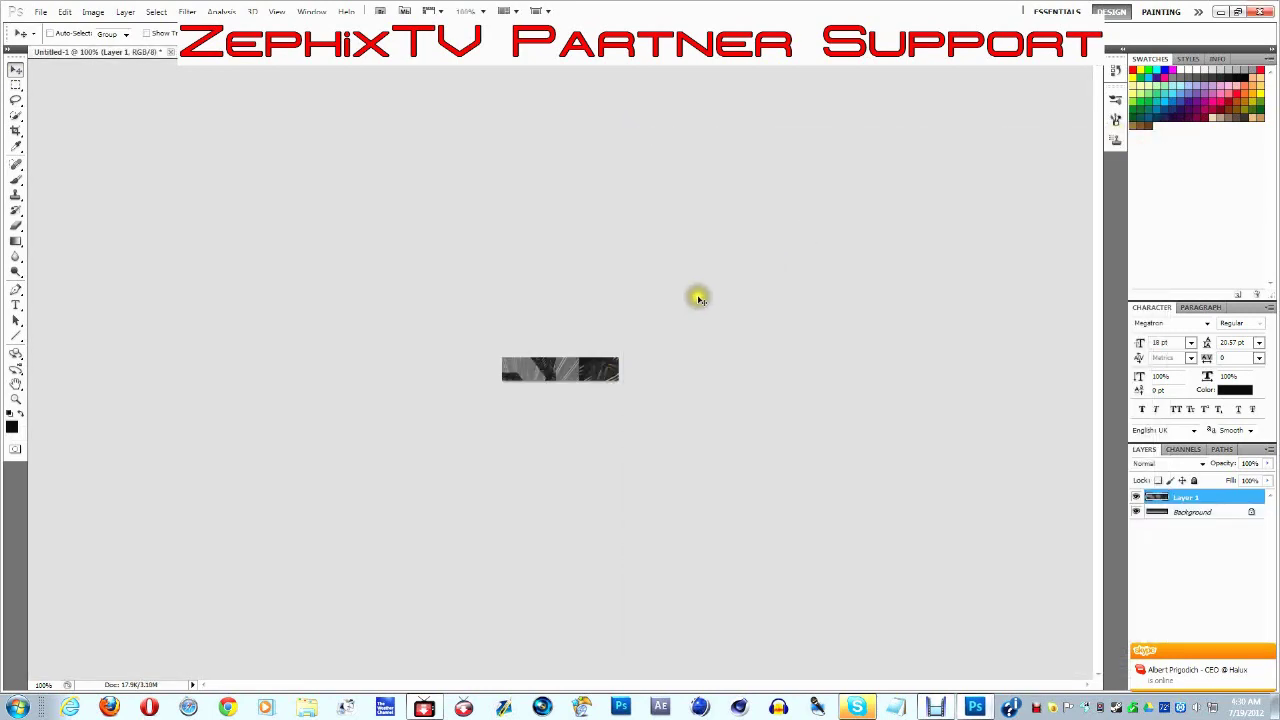
- Scale the ZEPHIX text down with Ctrl+T and place it on the black bar
key("ctrl+t")
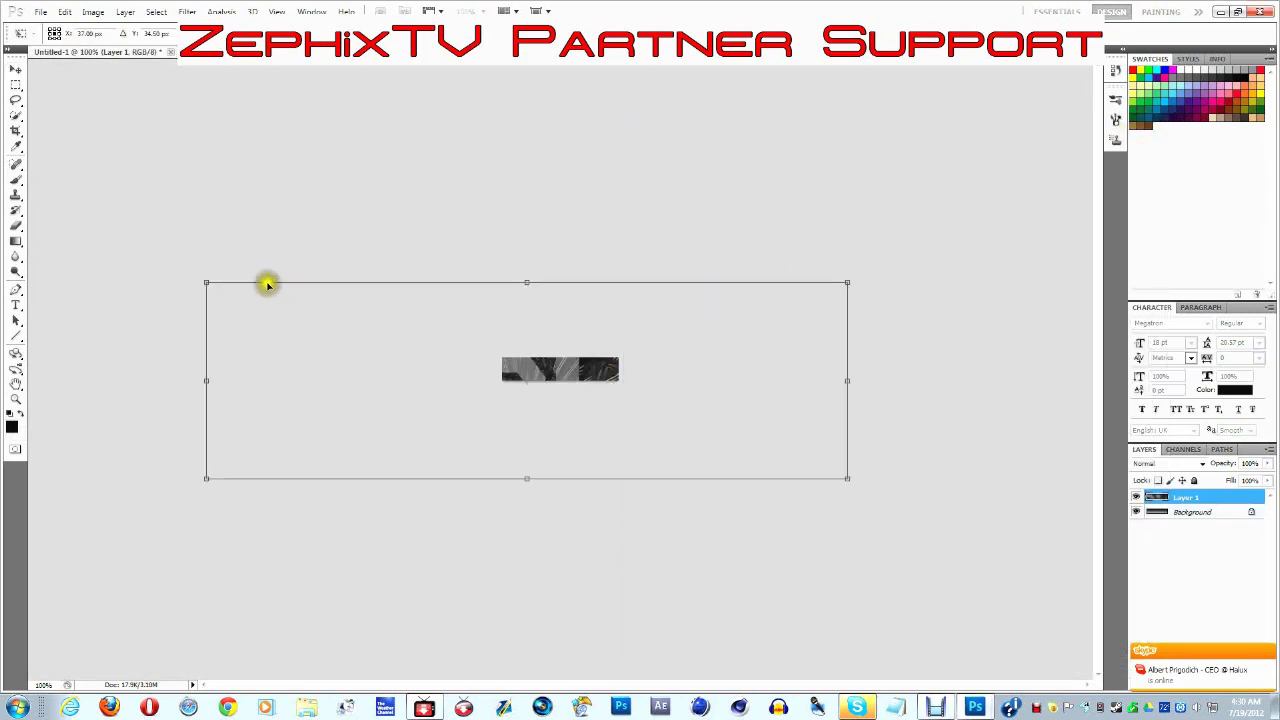
left_click_drag(205, 282, 769, 463)
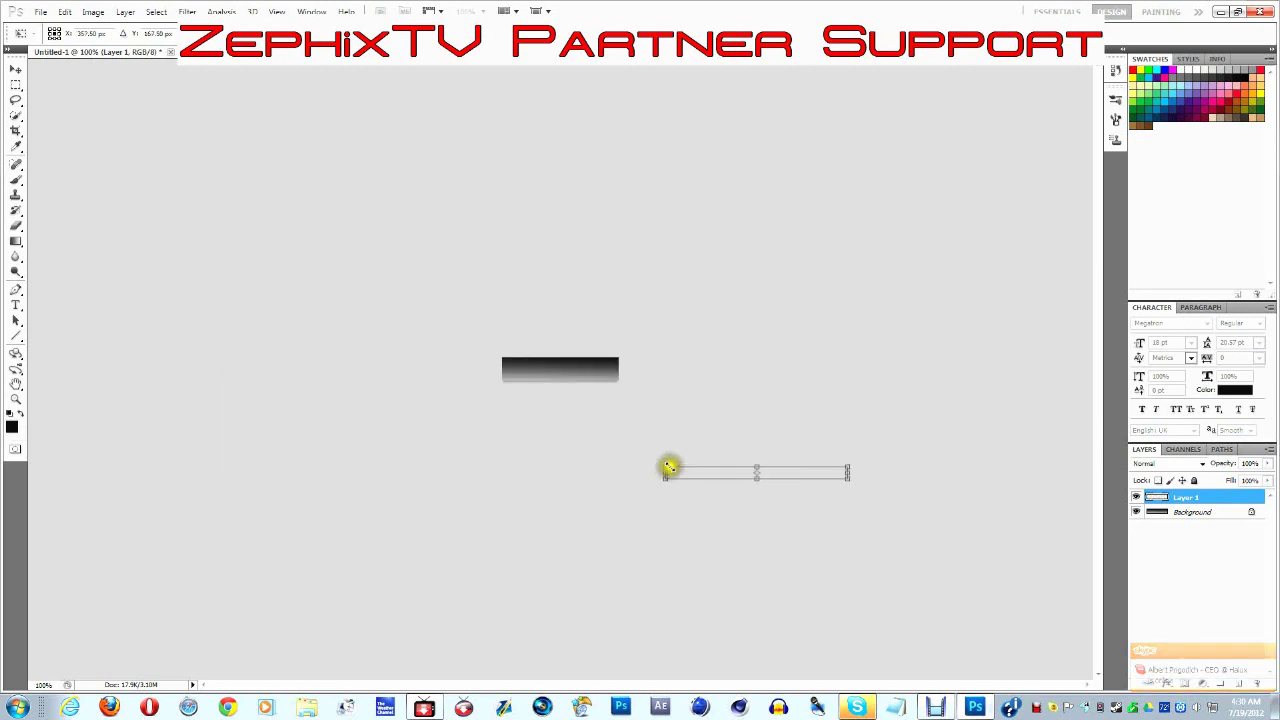
left_click_drag(789, 471, 526, 356)
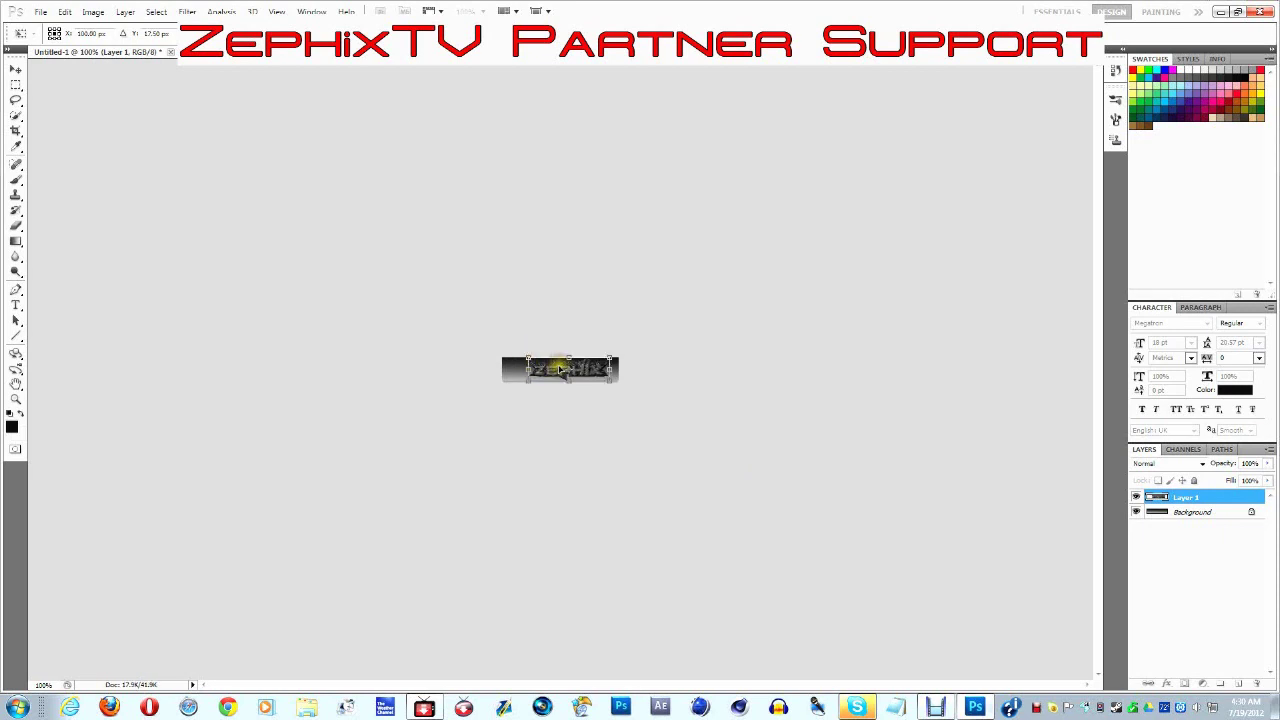
double_click(562, 370)
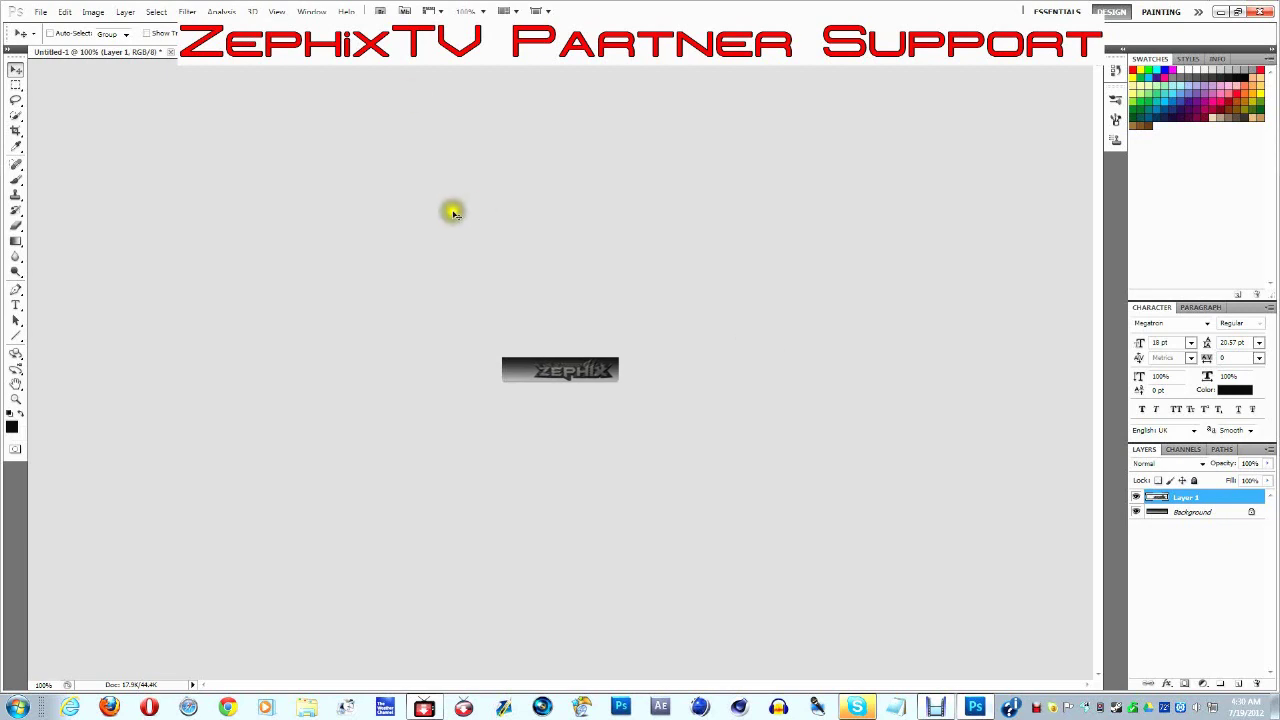
- Open 3D (2) from the logos for zephix for channels folder, discarding the embedded profile
left_click(40, 12)
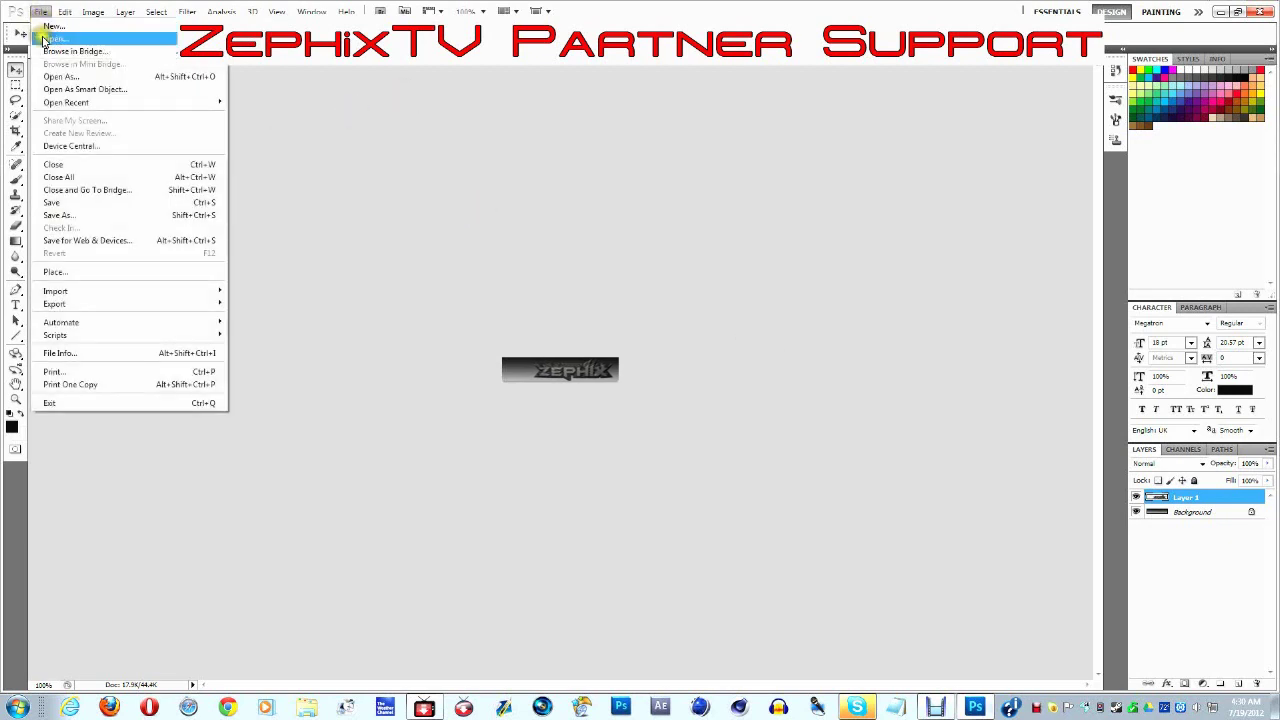
left_click(52, 38)
mouse_move(855, 188)
left_mouse_down()
mouse_move(855, 248)
mouse_move(845, 200)
left_mouse_up()
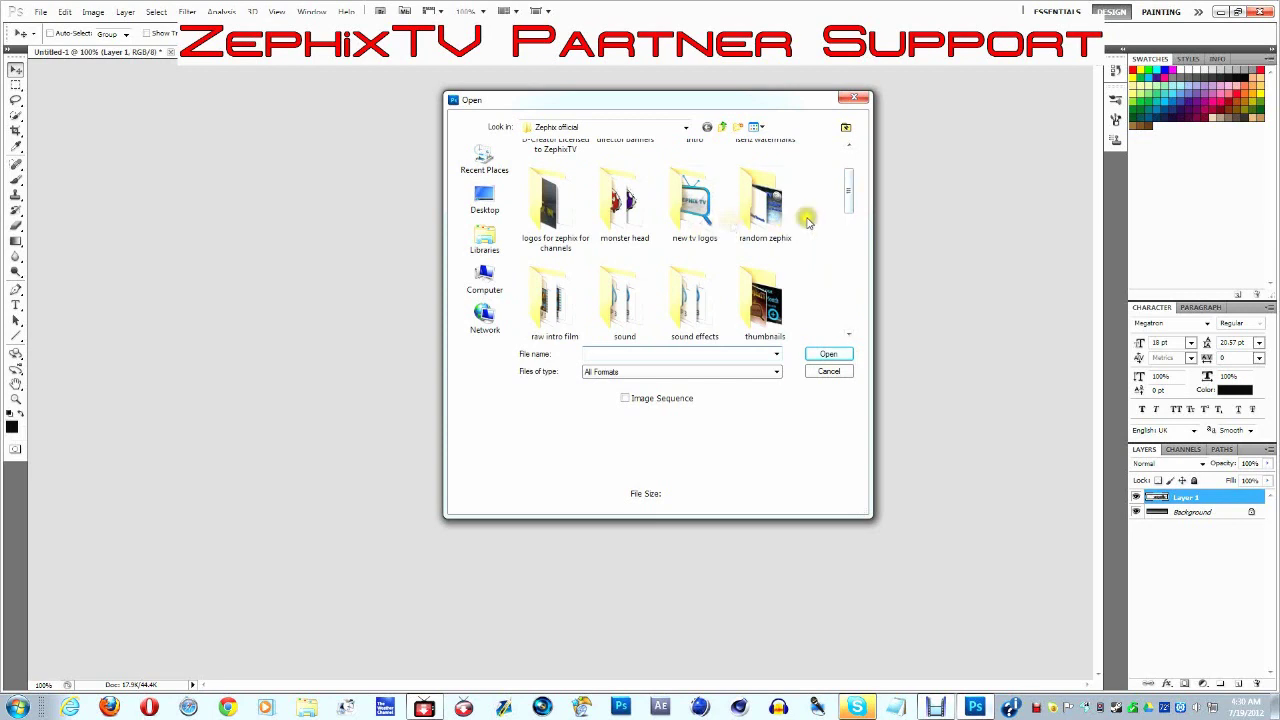
left_click_drag(853, 207, 849, 190)
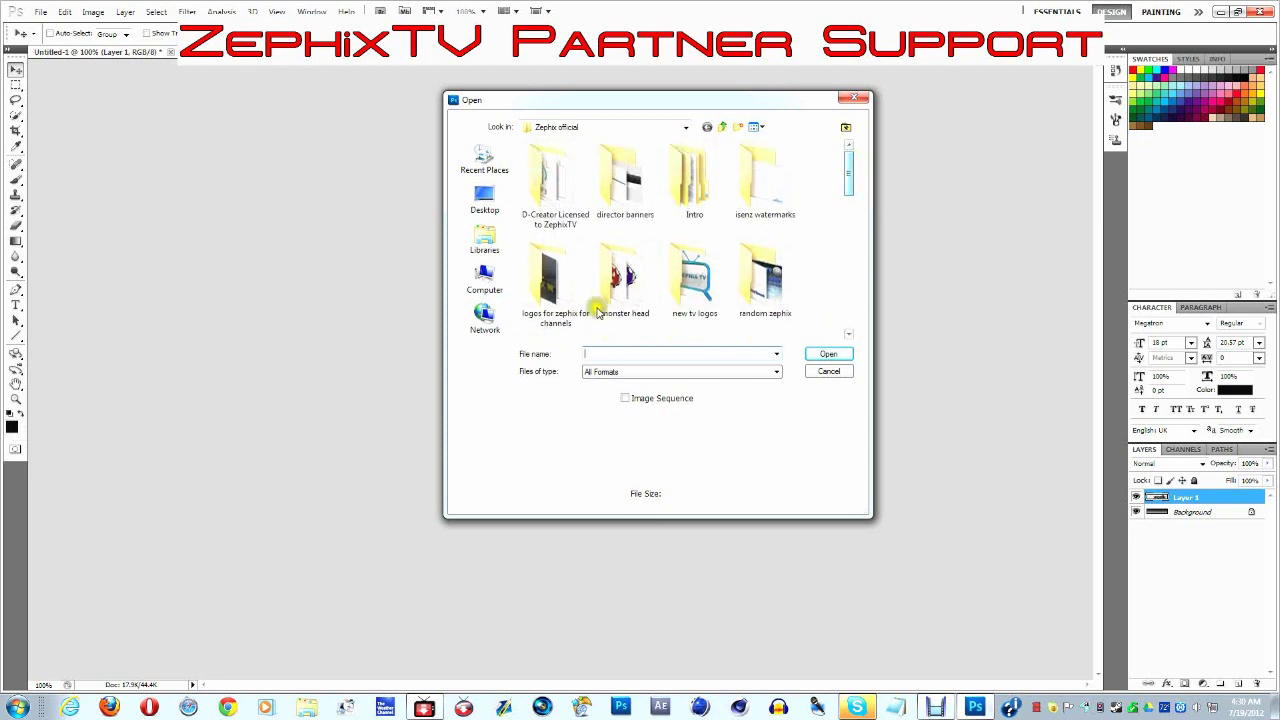
double_click(566, 300)
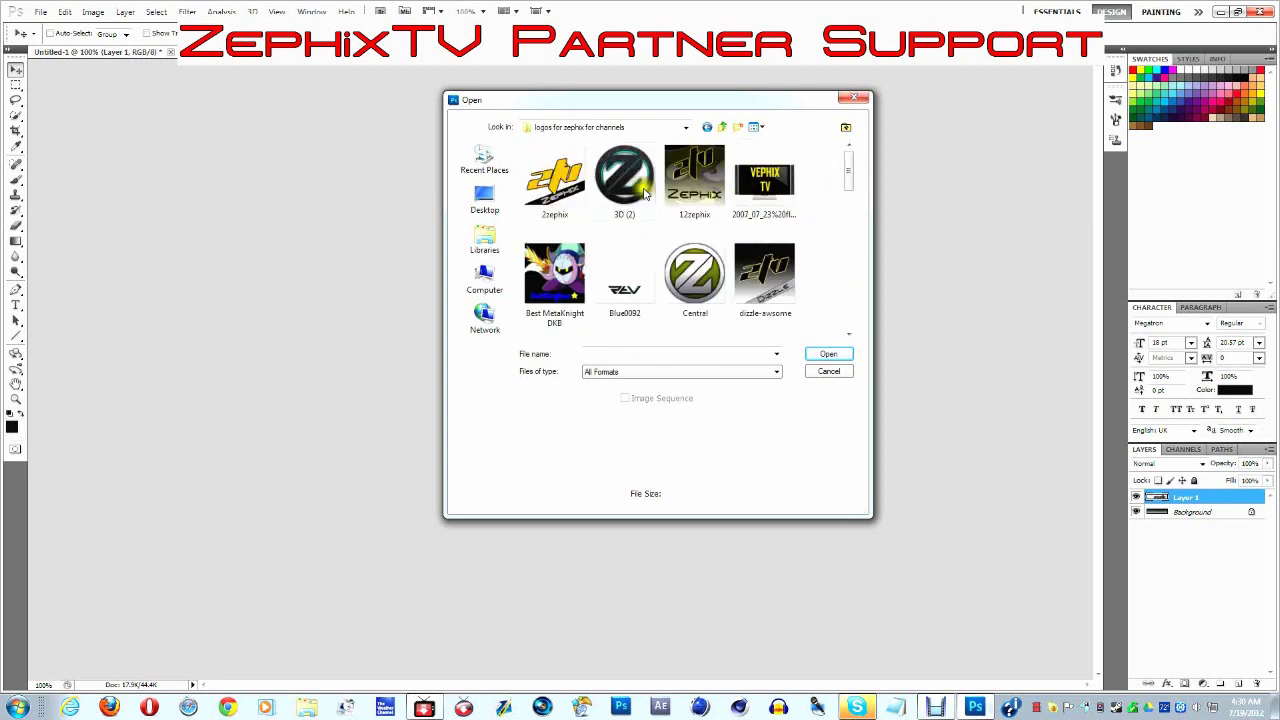
left_click_drag(848, 170, 860, 253)
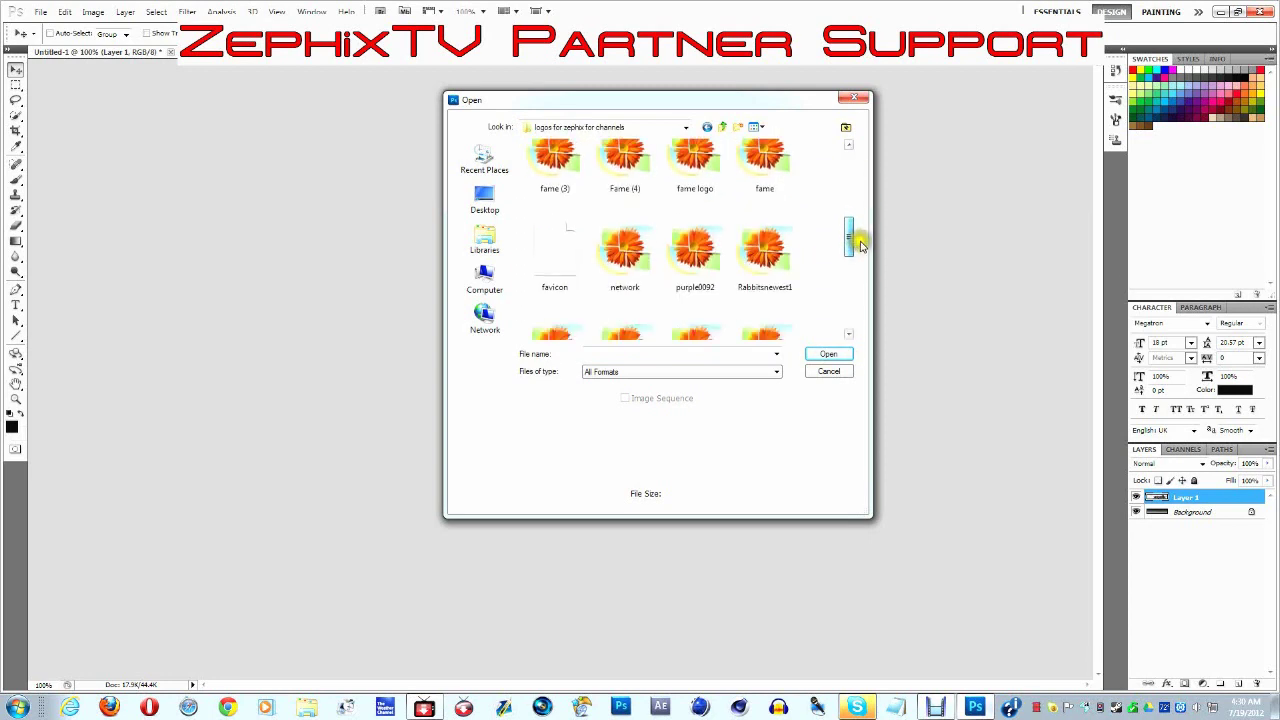
mouse_move(860, 253)
left_mouse_down()
mouse_move(862, 305)
mouse_move(852, 177)
left_mouse_up()
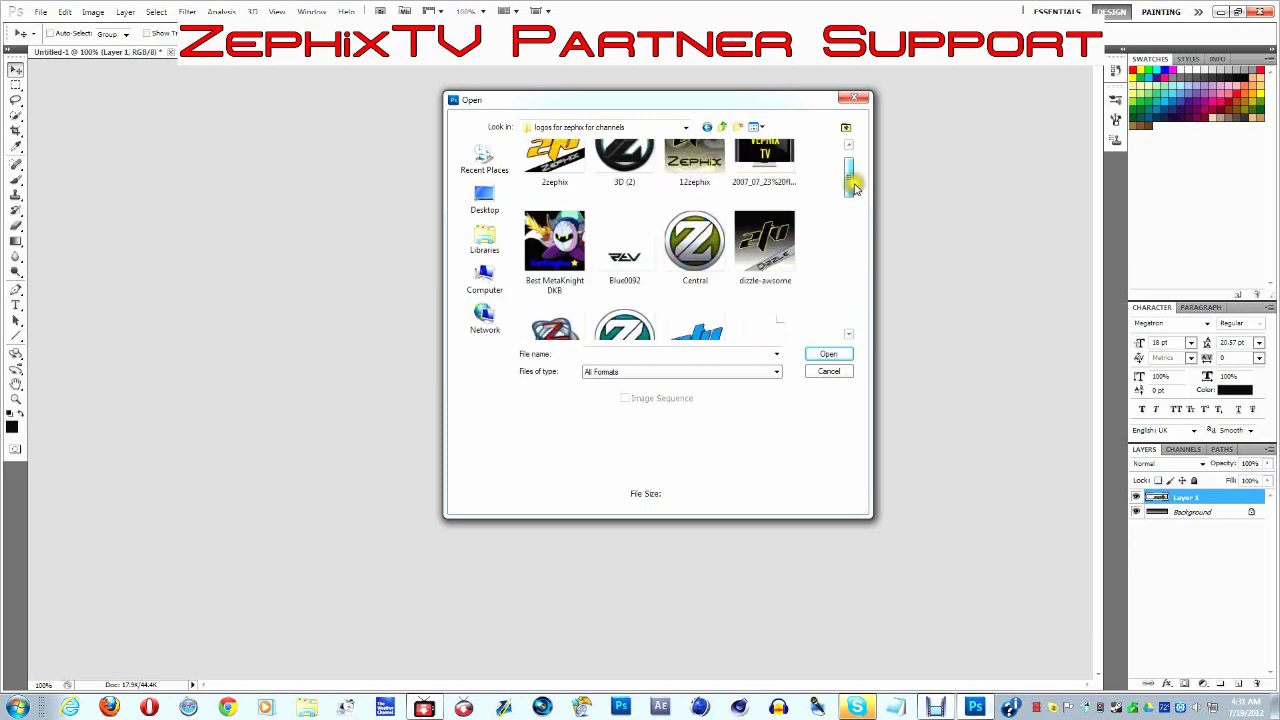
left_click(636, 188)
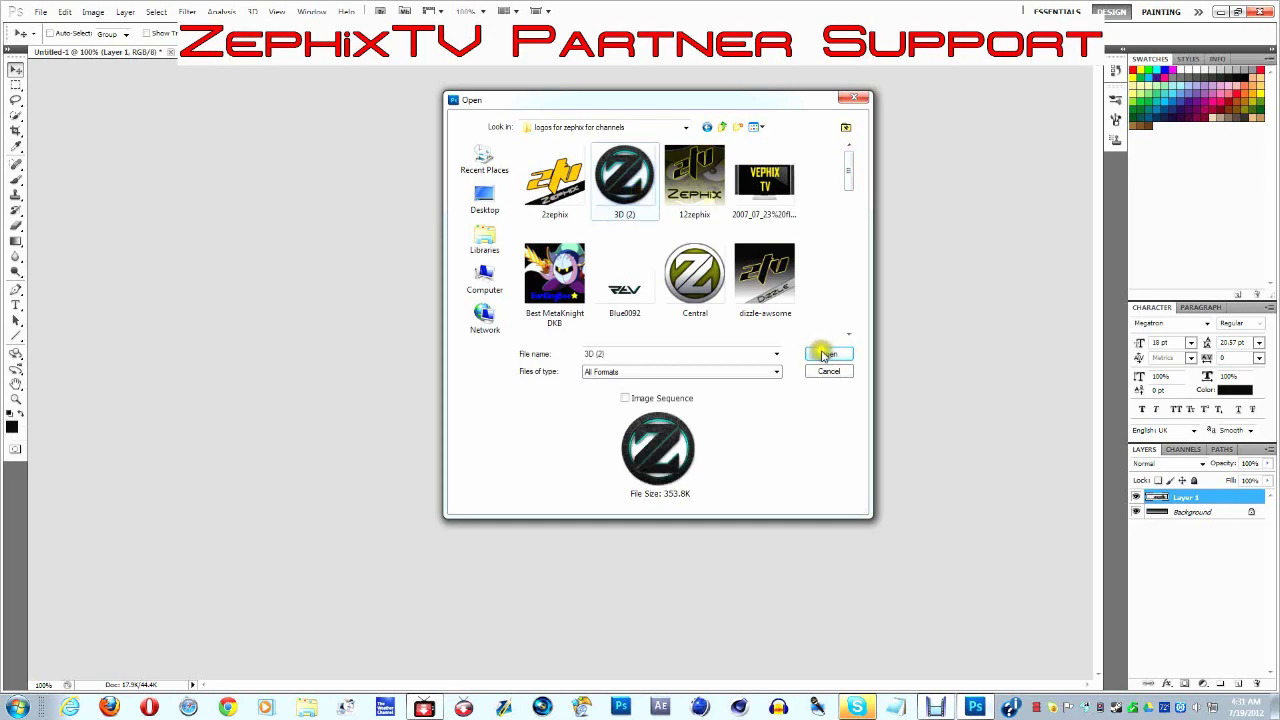
left_click(828, 354)
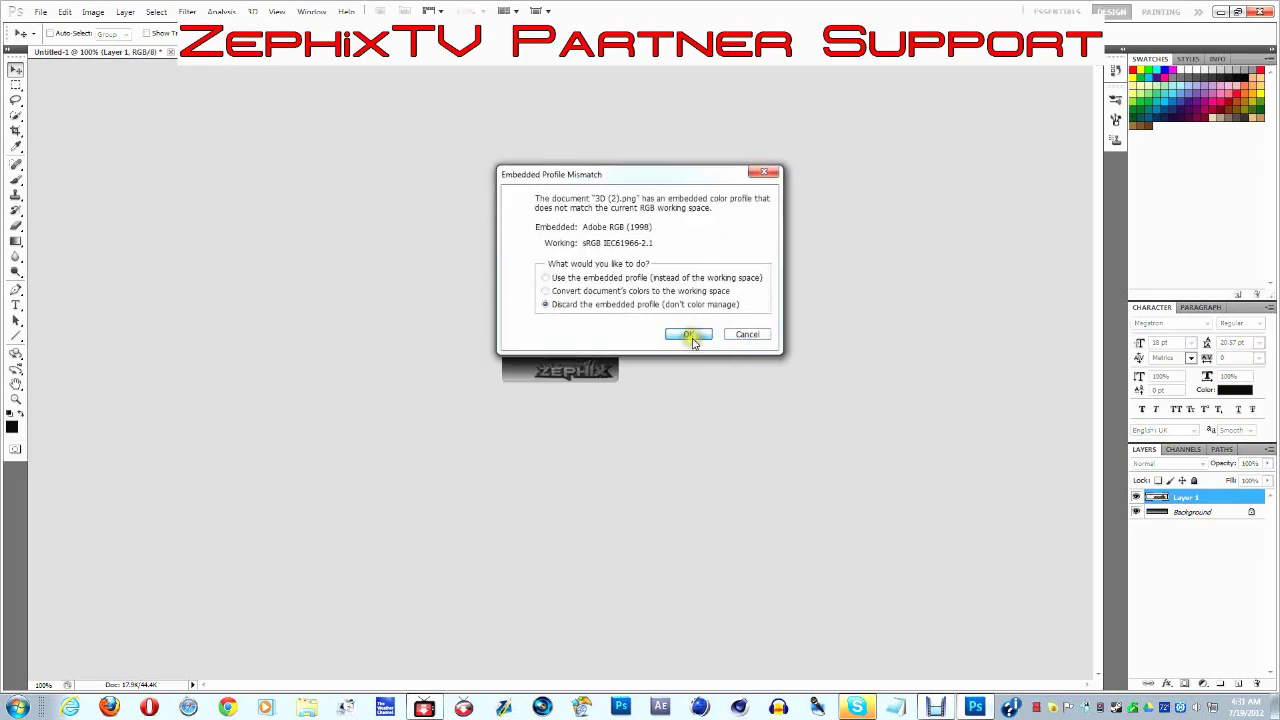
left_click(690, 335)
left_click_drag(230, 51, 697, 240)
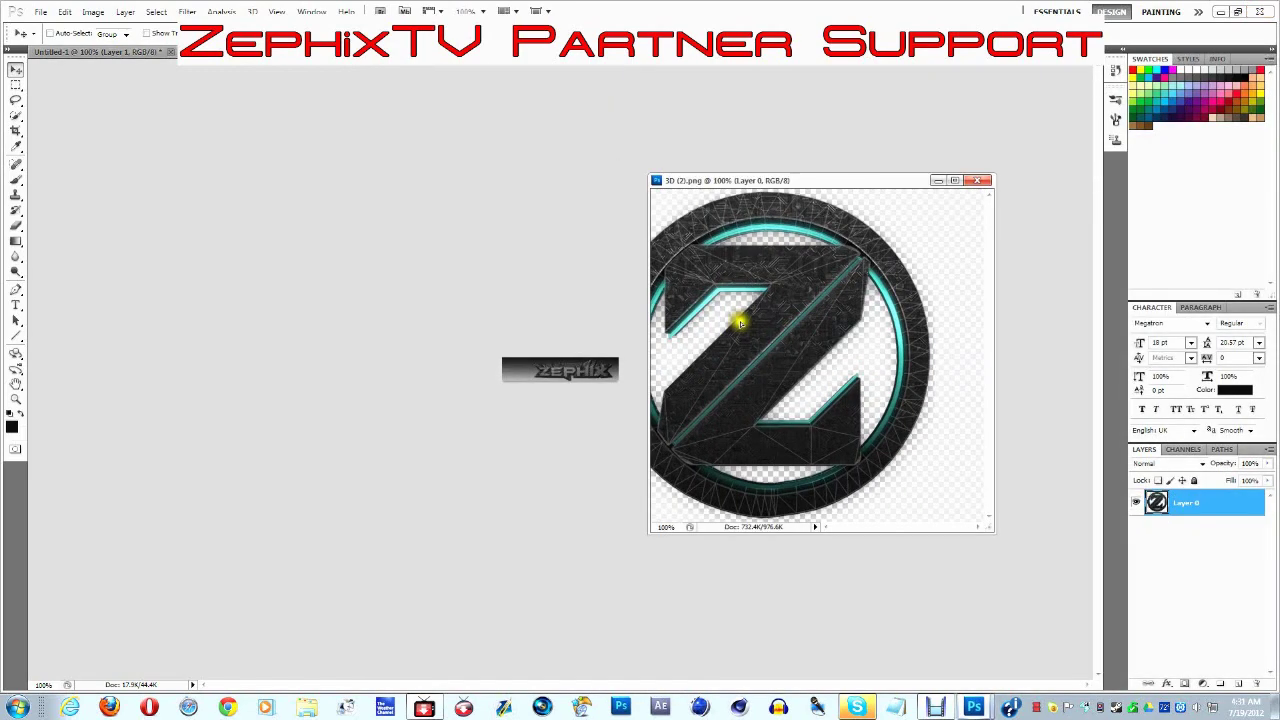
- Copy the Z logo into the banner and scale it to about 9 px wide, left of ZEPHIX
left_click_drag(787, 320, 560, 365)
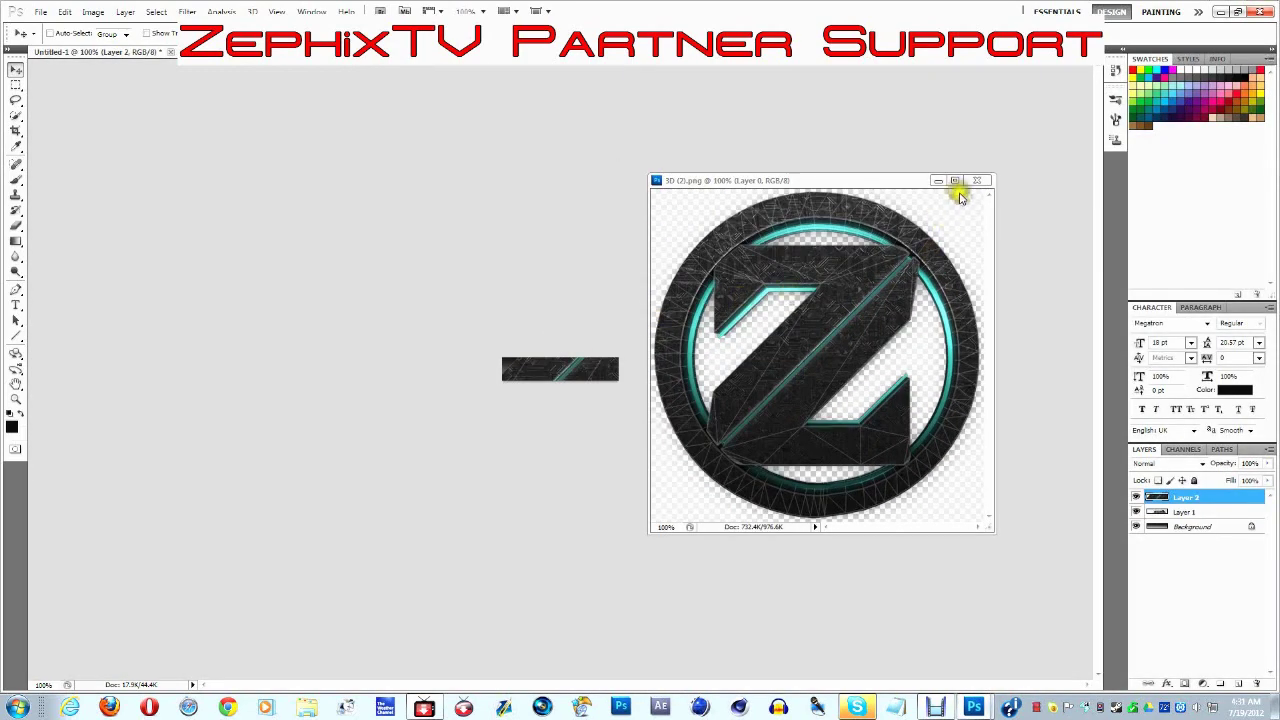
left_click(976, 180)
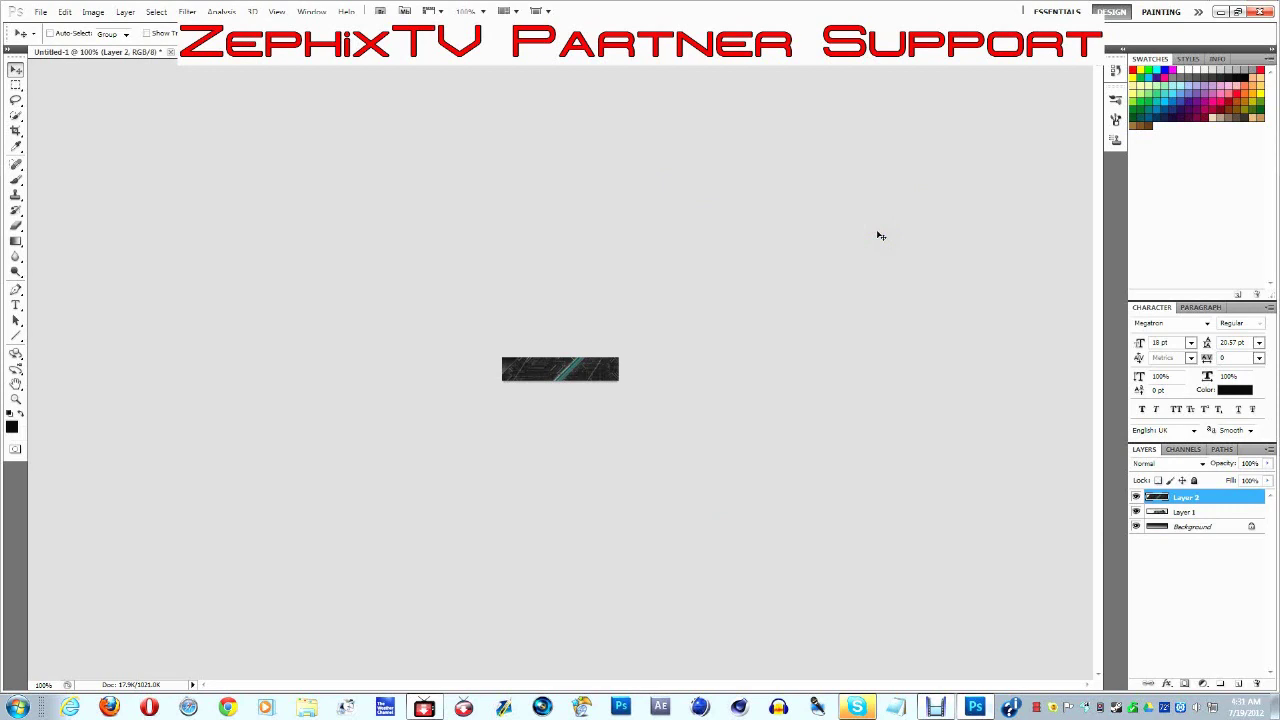
key("ctrl+t")
mouse_move(390, 250)
left_mouse_down()
mouse_move(693, 555)
mouse_move(510, 372)
left_mouse_up()
key("shift+Left")
left_click_drag(533, 372, 531, 364)
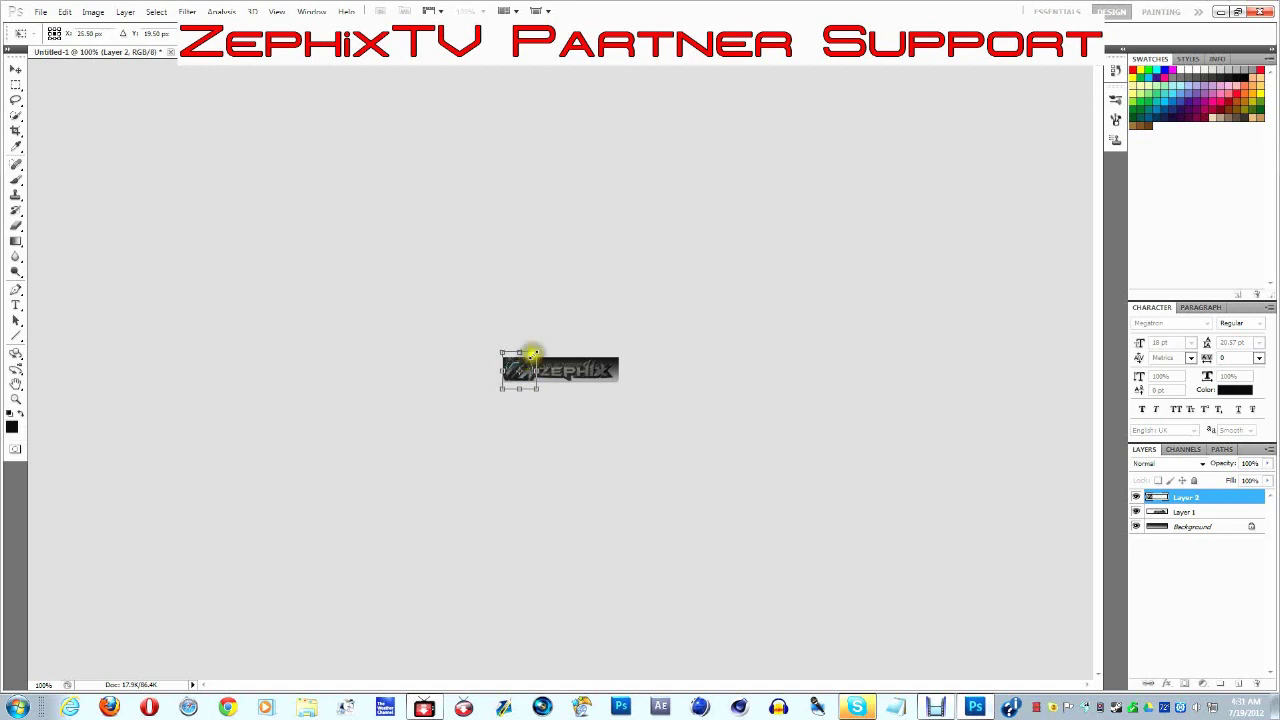
left_click_drag(520, 350, 520, 355)
key("Return")
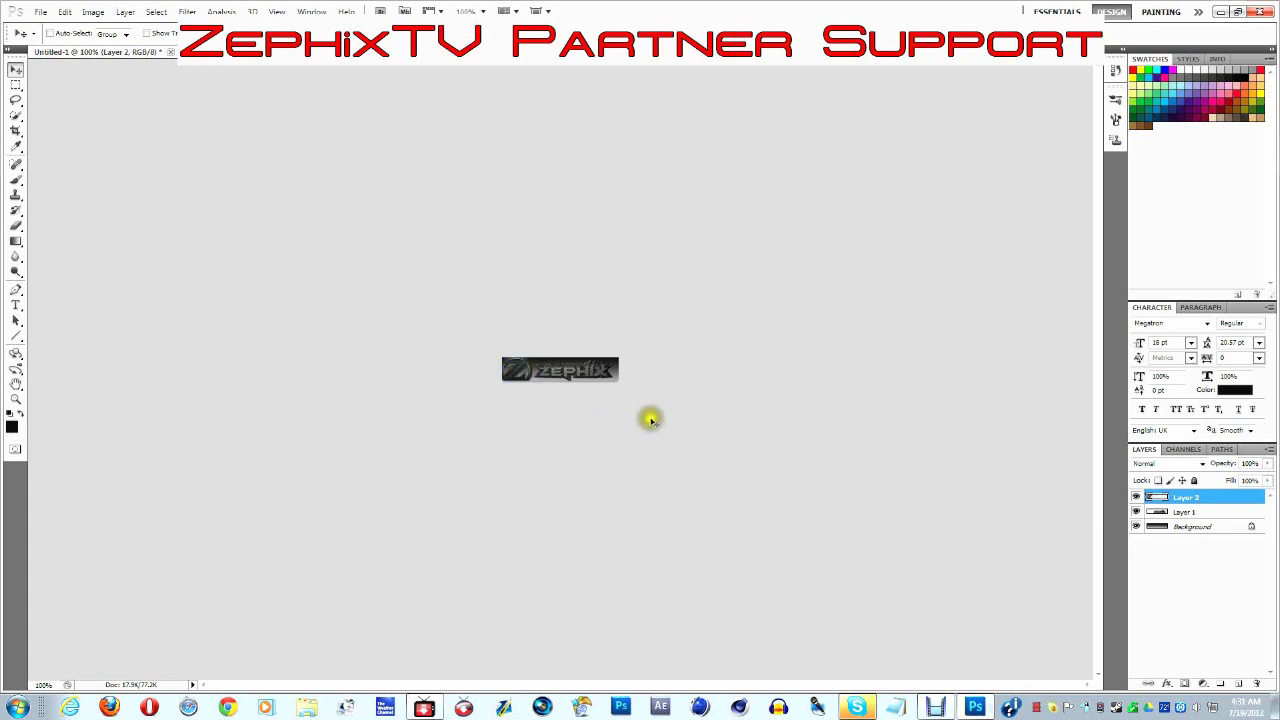
- Copy the Zephix TV logo into the banner, scale it down and place it at the left end
left_click_drag(215, 51, 615, 178)
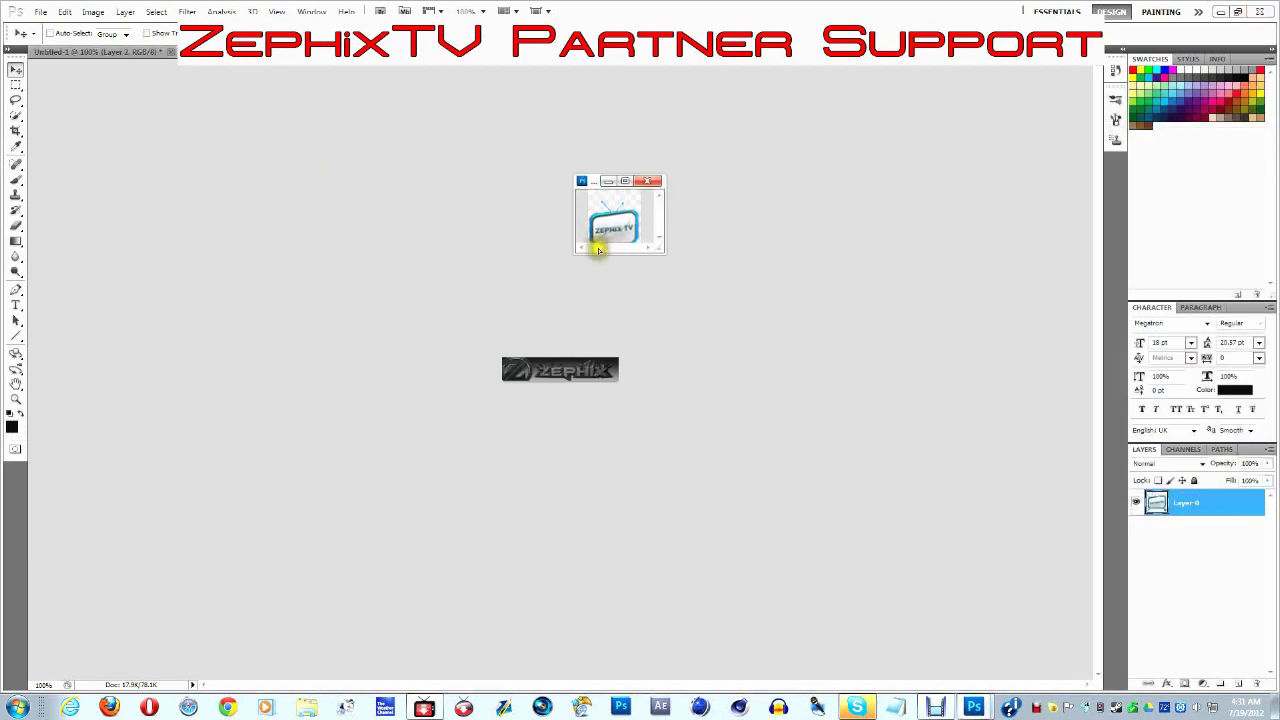
left_click_drag(598, 250, 534, 363)
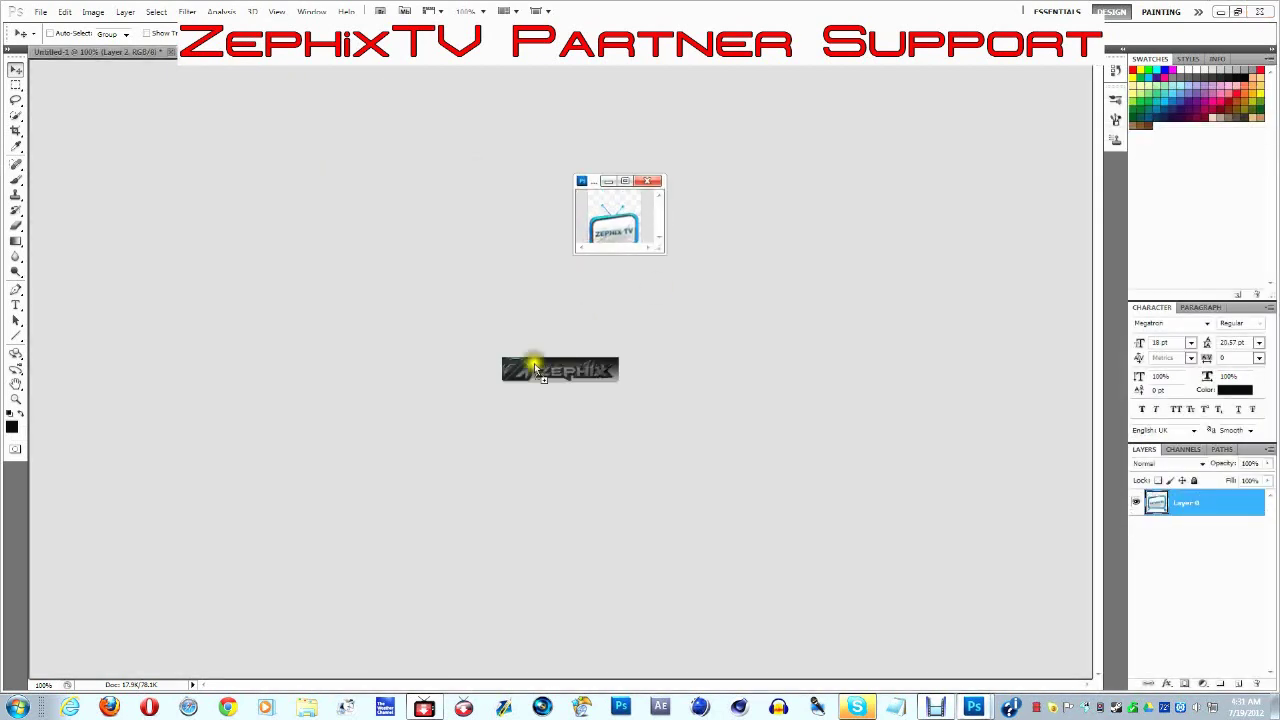
left_click_drag(527, 377, 525, 395)
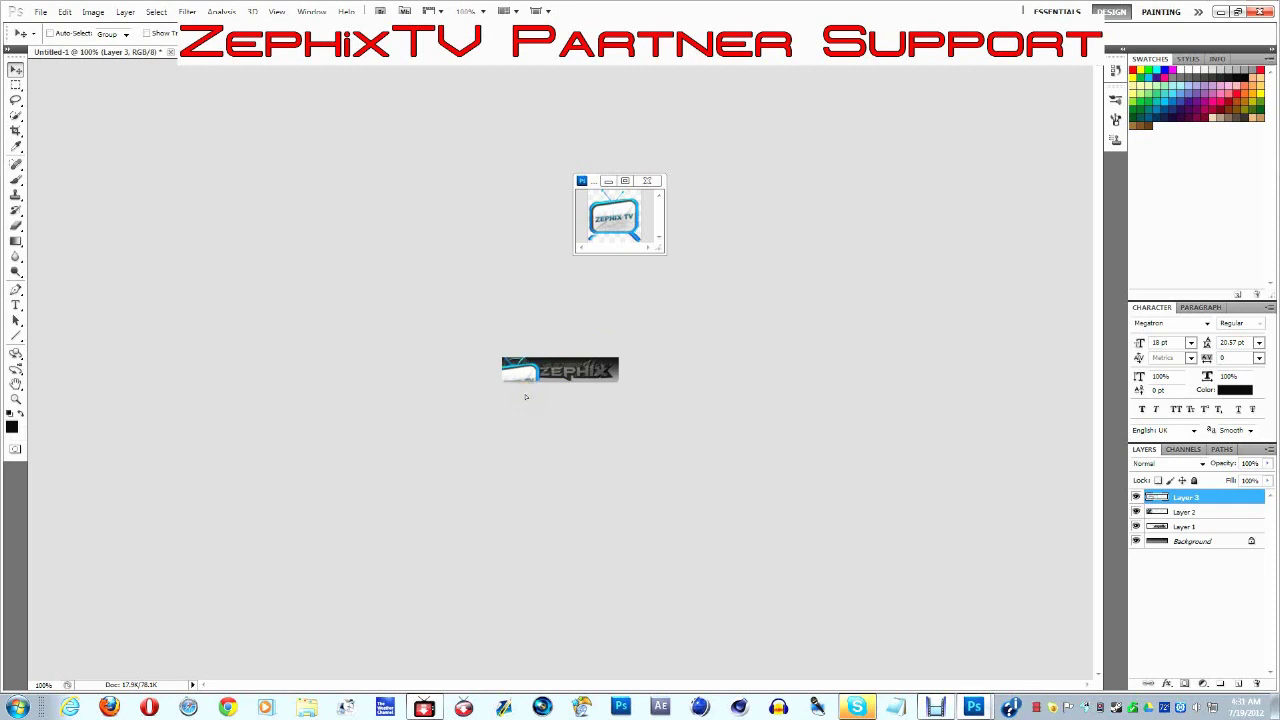
key("ctrl+t")
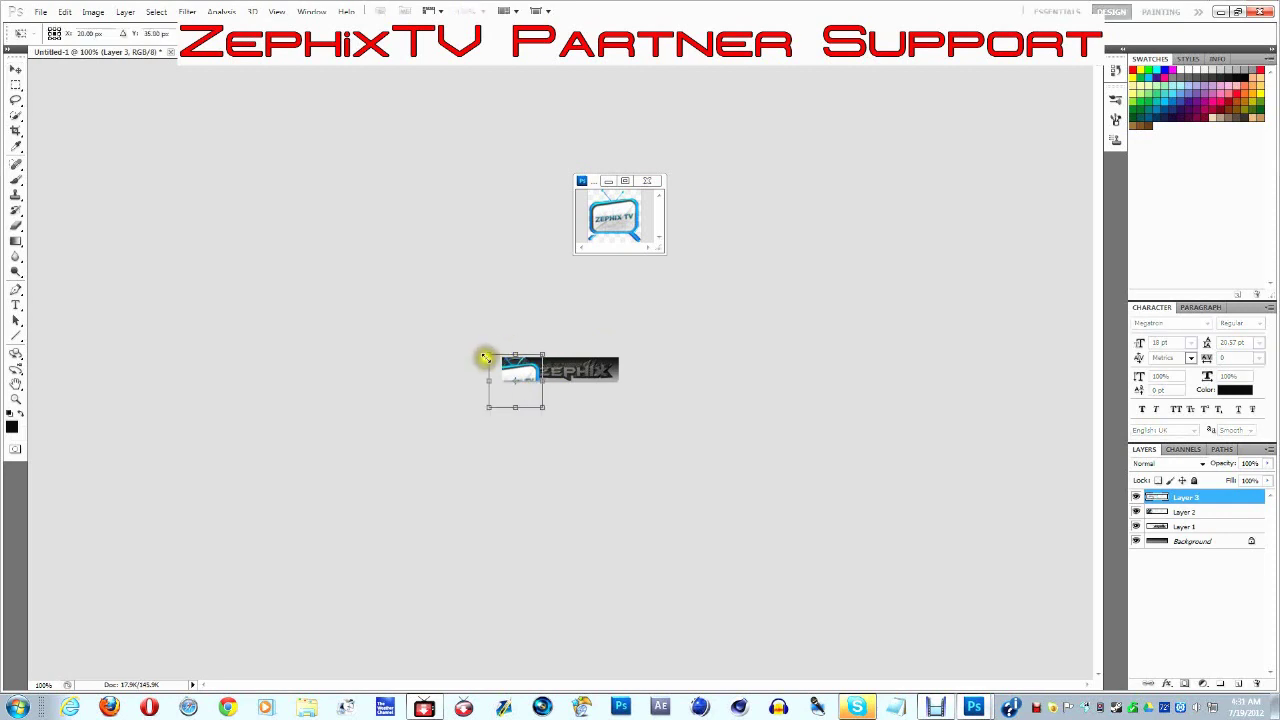
left_click_drag(486, 352, 497, 366)
left_click_drag(504, 366, 535, 360)
double_click(526, 370)
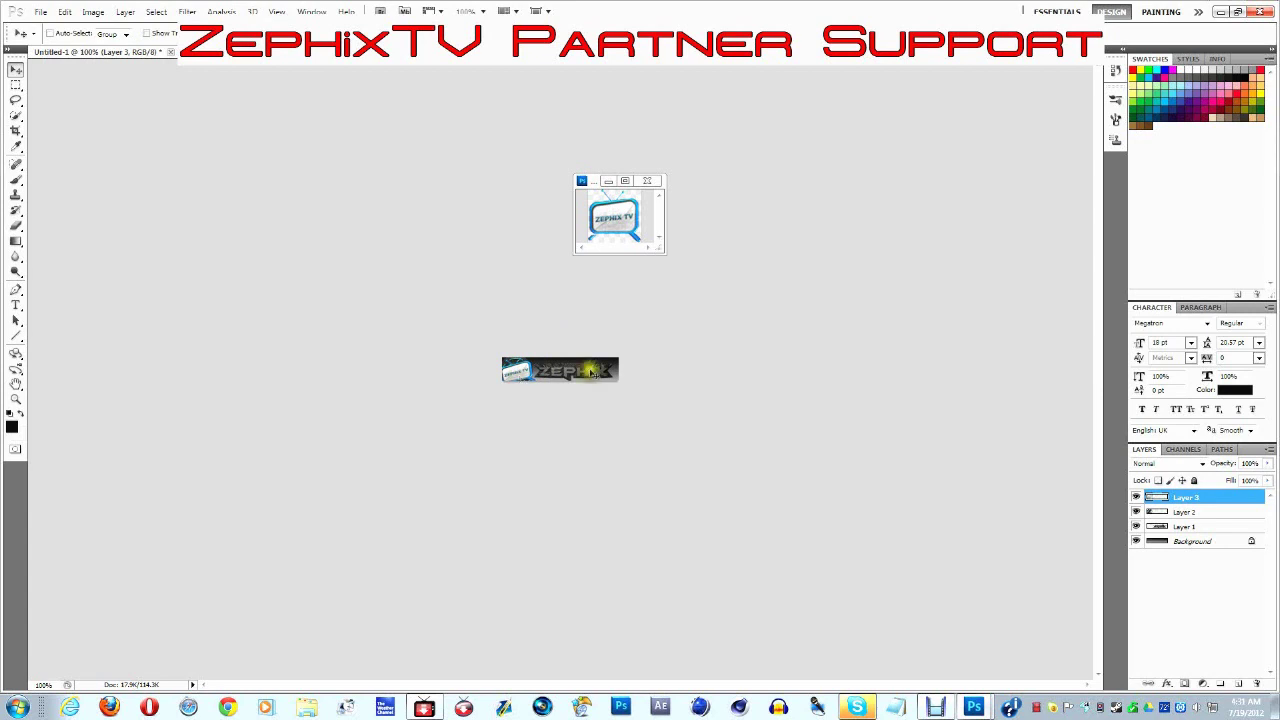
- Close the TV image, delete the TV logo layer, and open Layer 1's layer style
left_click(646, 181)
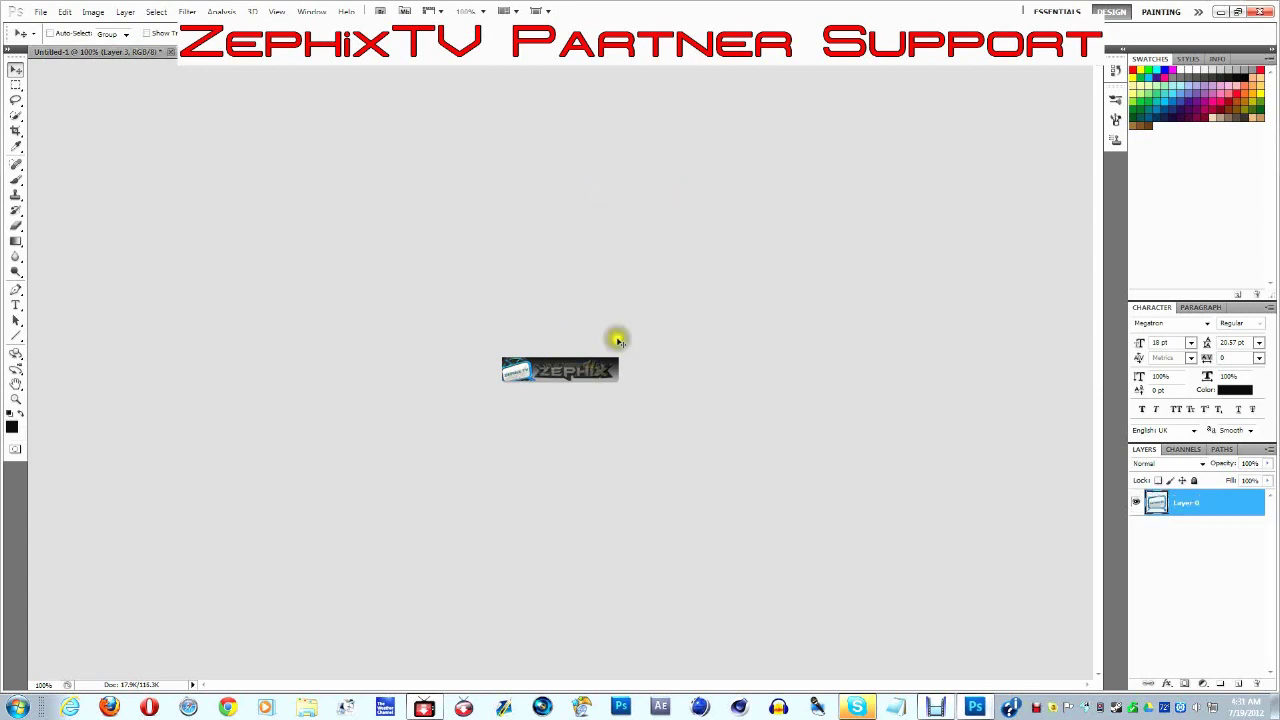
right_click(1226, 495)
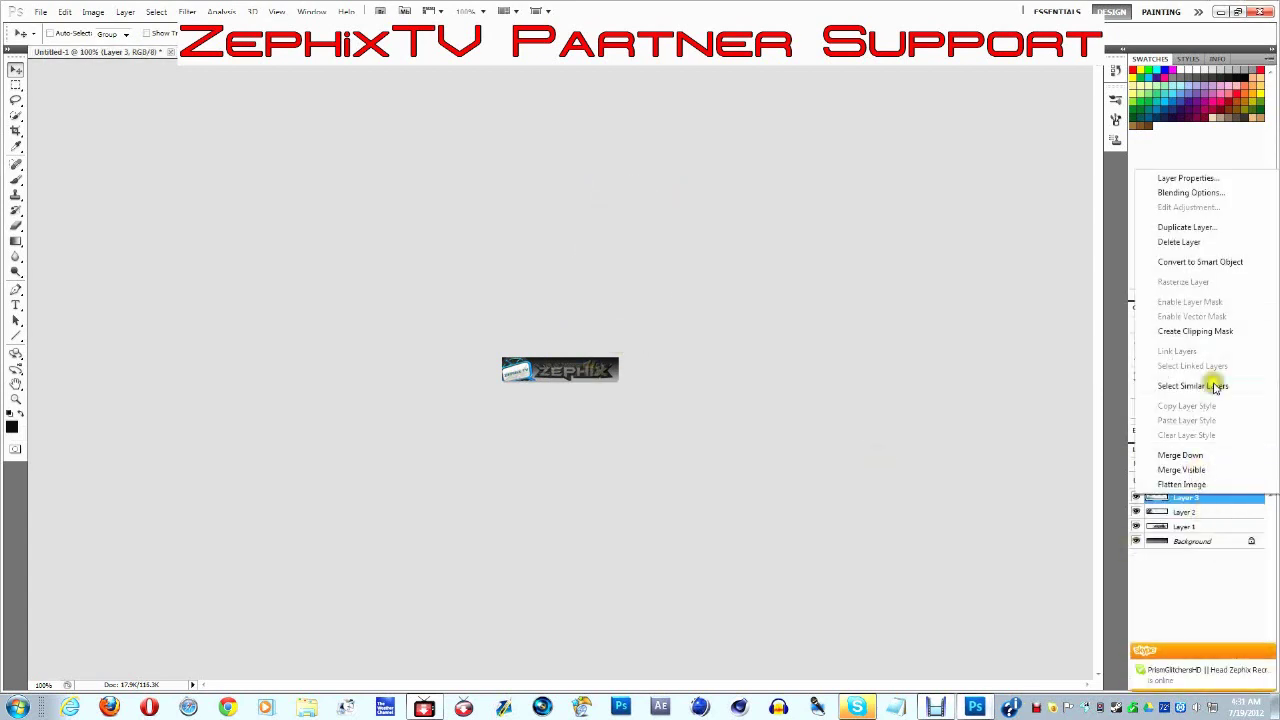
left_click(1188, 243)
left_click(617, 261)
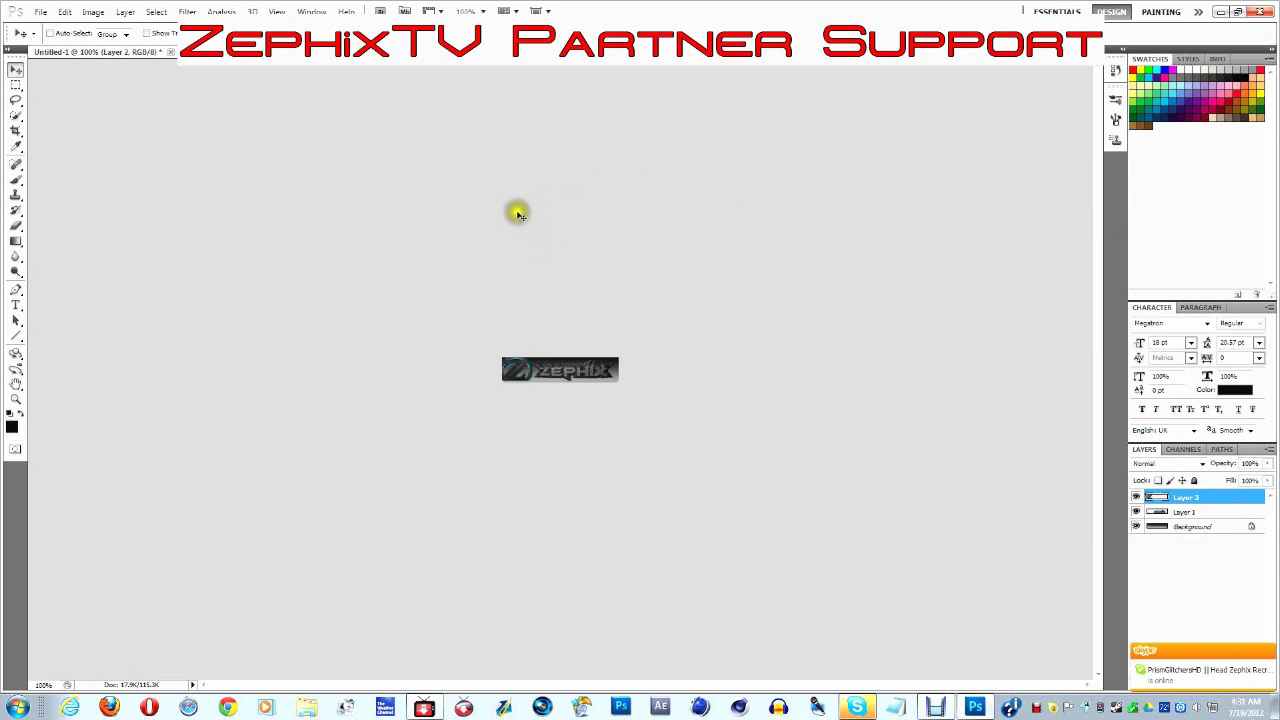
left_click(1219, 512)
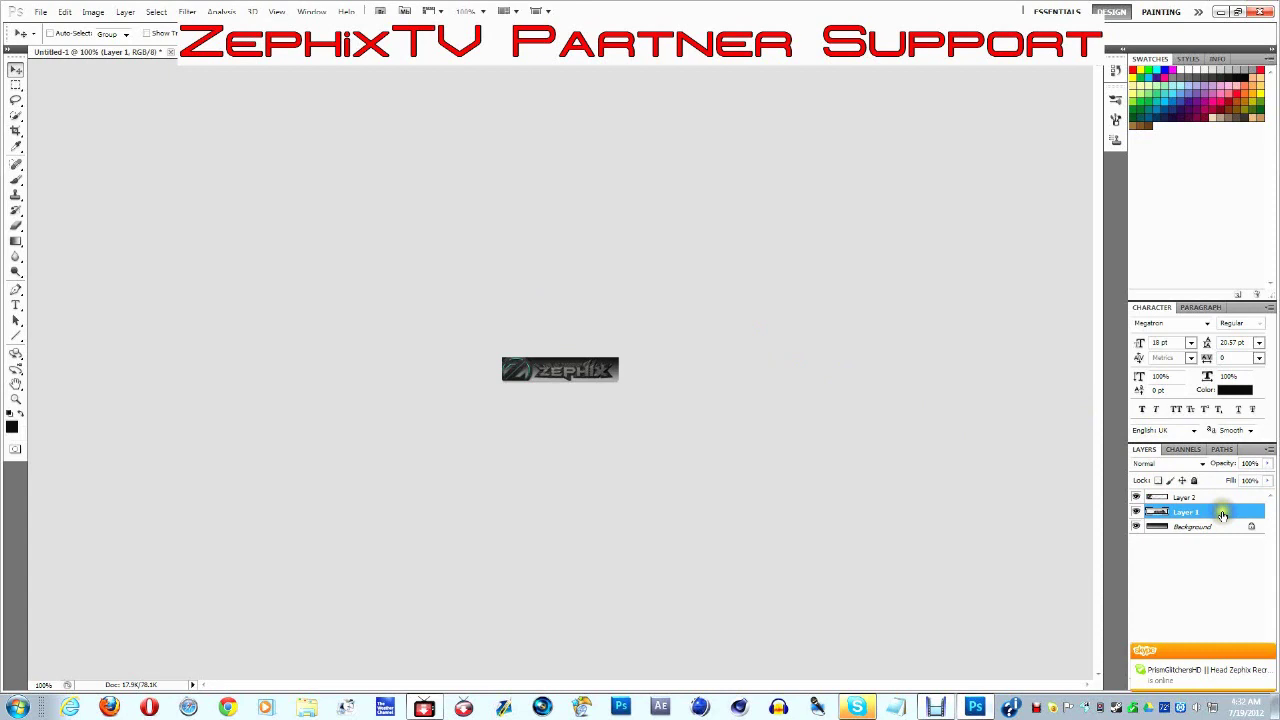
double_click(1205, 510)
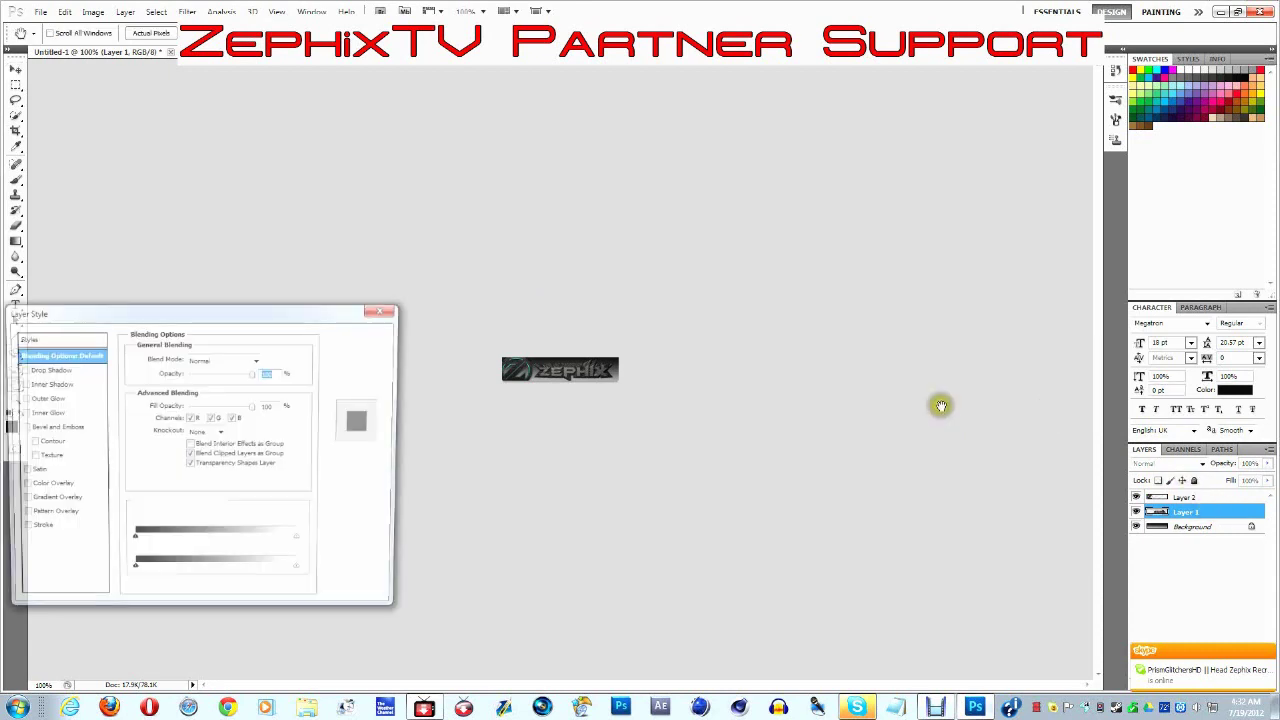
- Give Layer 1 a cyan Outer Glow with Normal blend mode, 100% opacity and spread 8
left_click(40, 398)
left_click(159, 402)
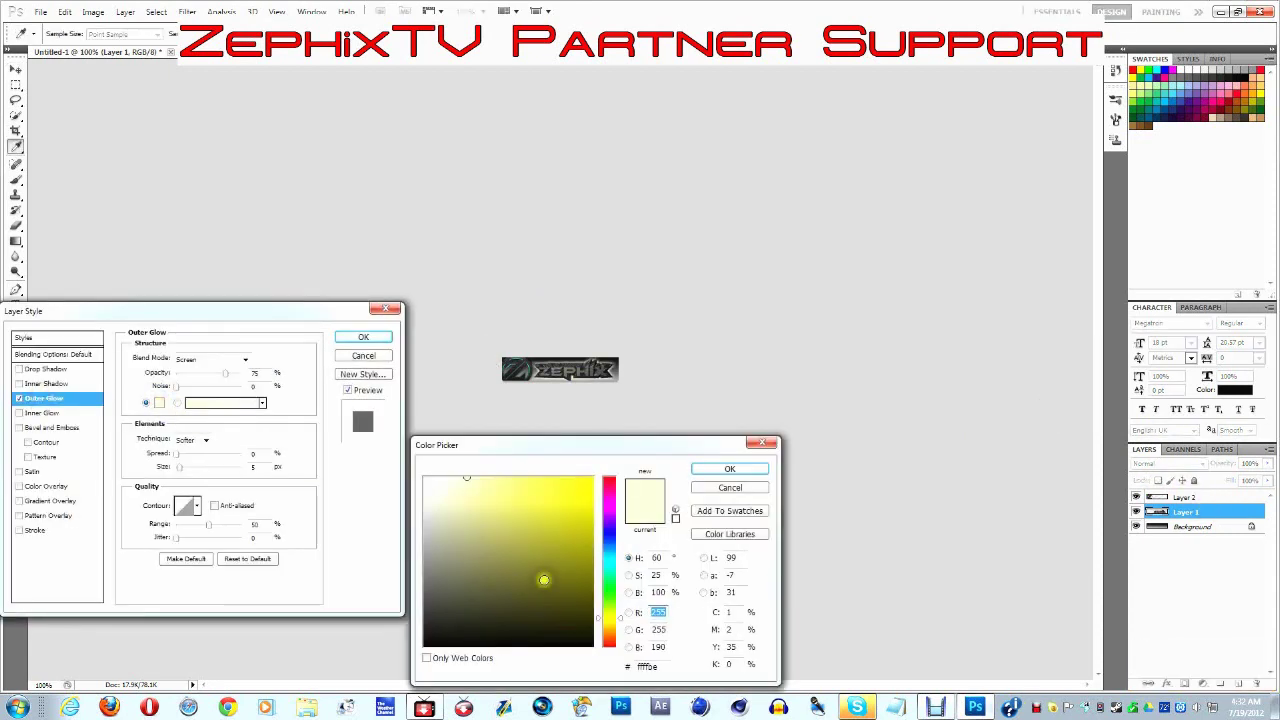
left_click(609, 562)
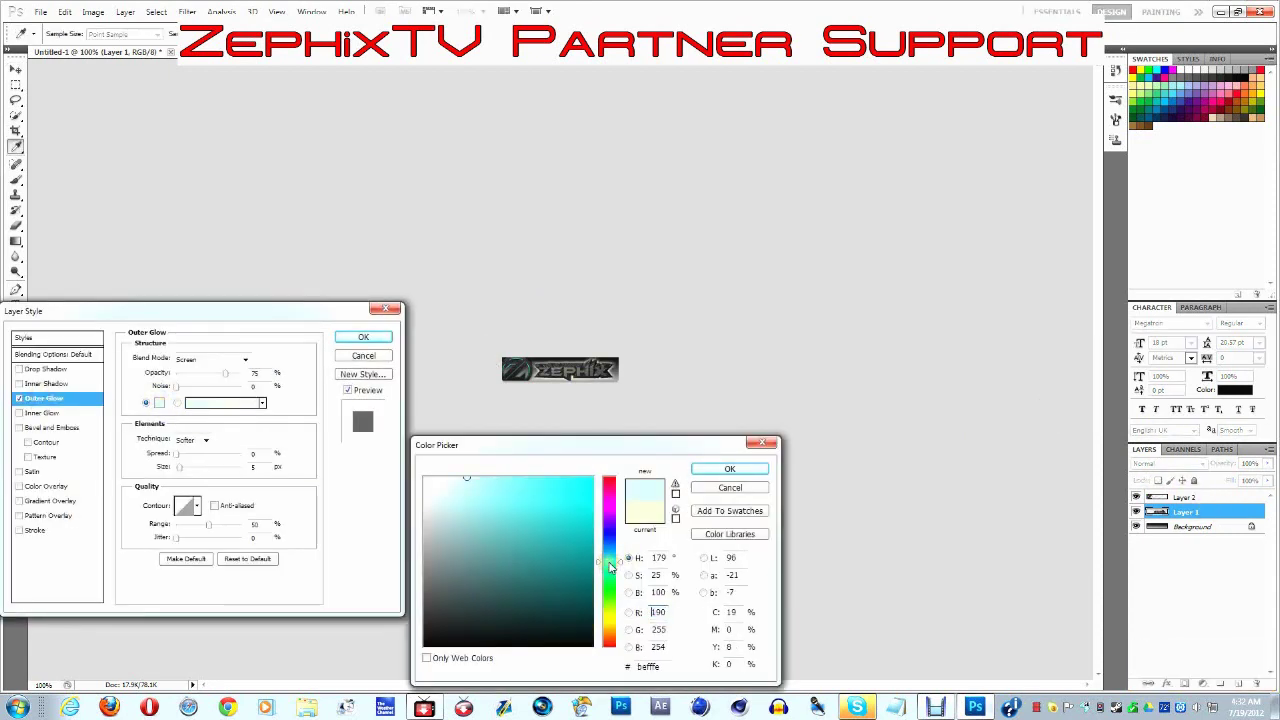
left_click(586, 482)
left_click(700, 472)
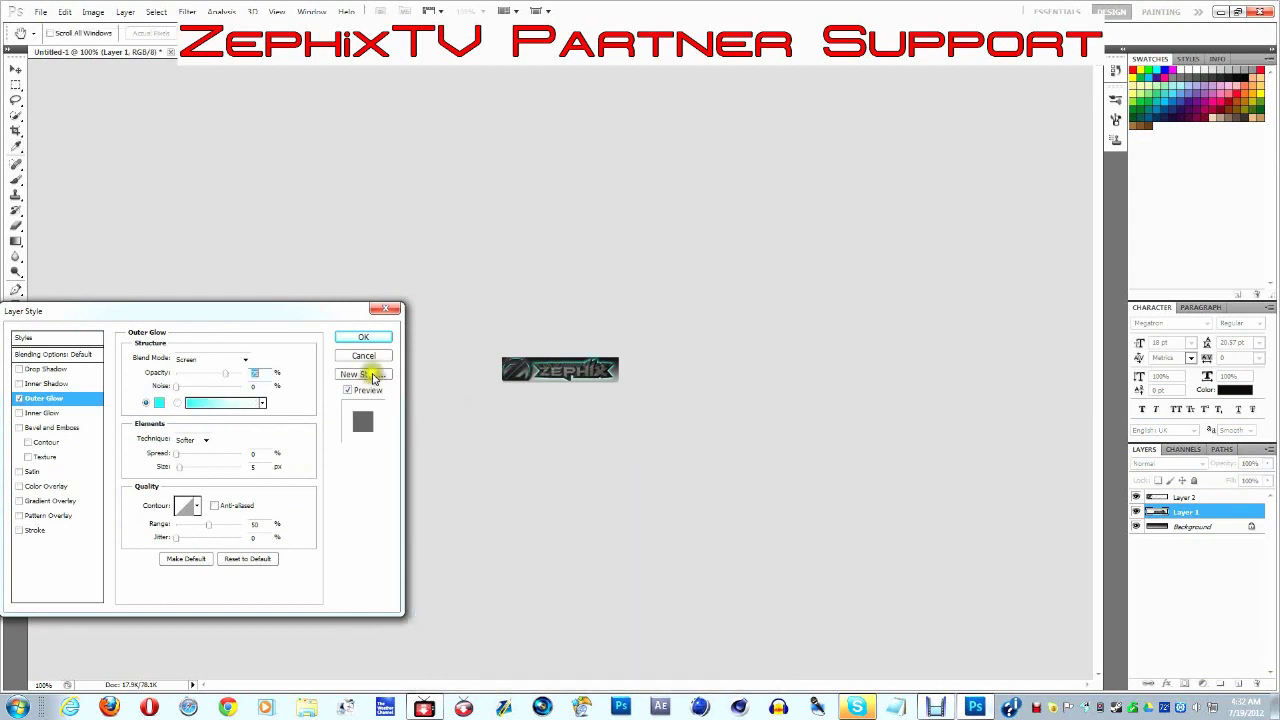
left_click(210, 359)
left_click(208, 372)
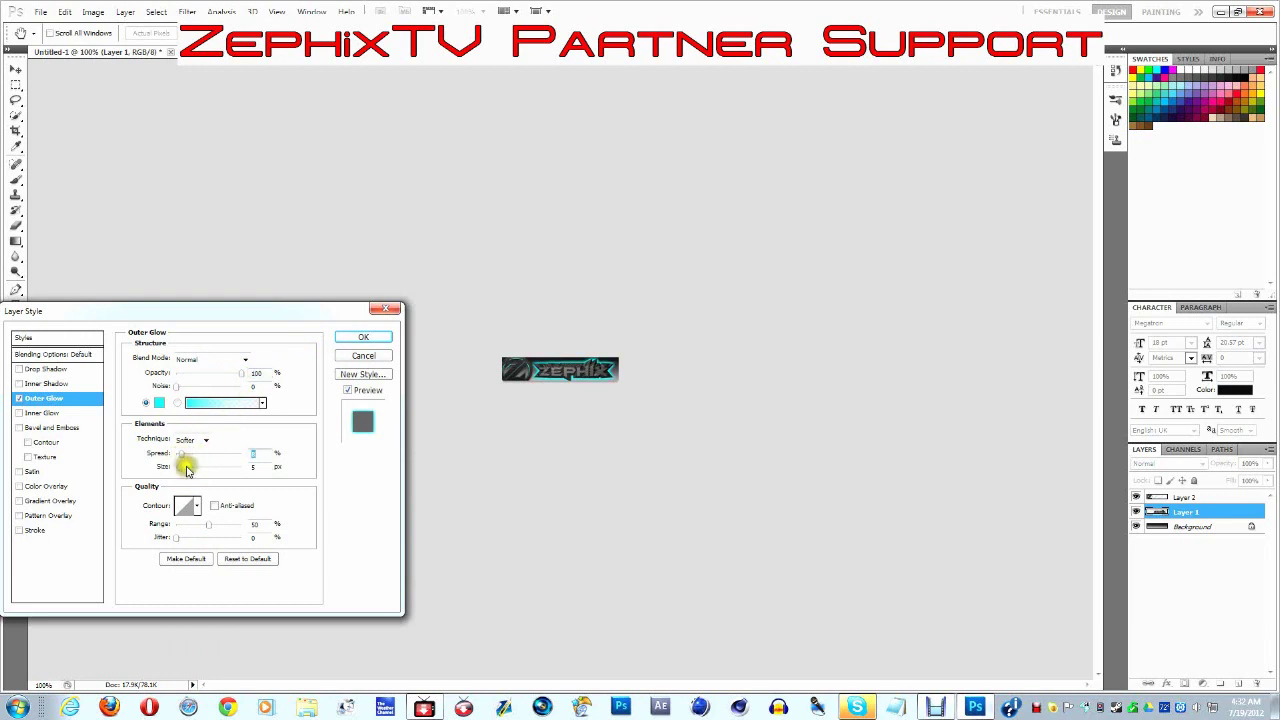
type("8")
key("Tab")
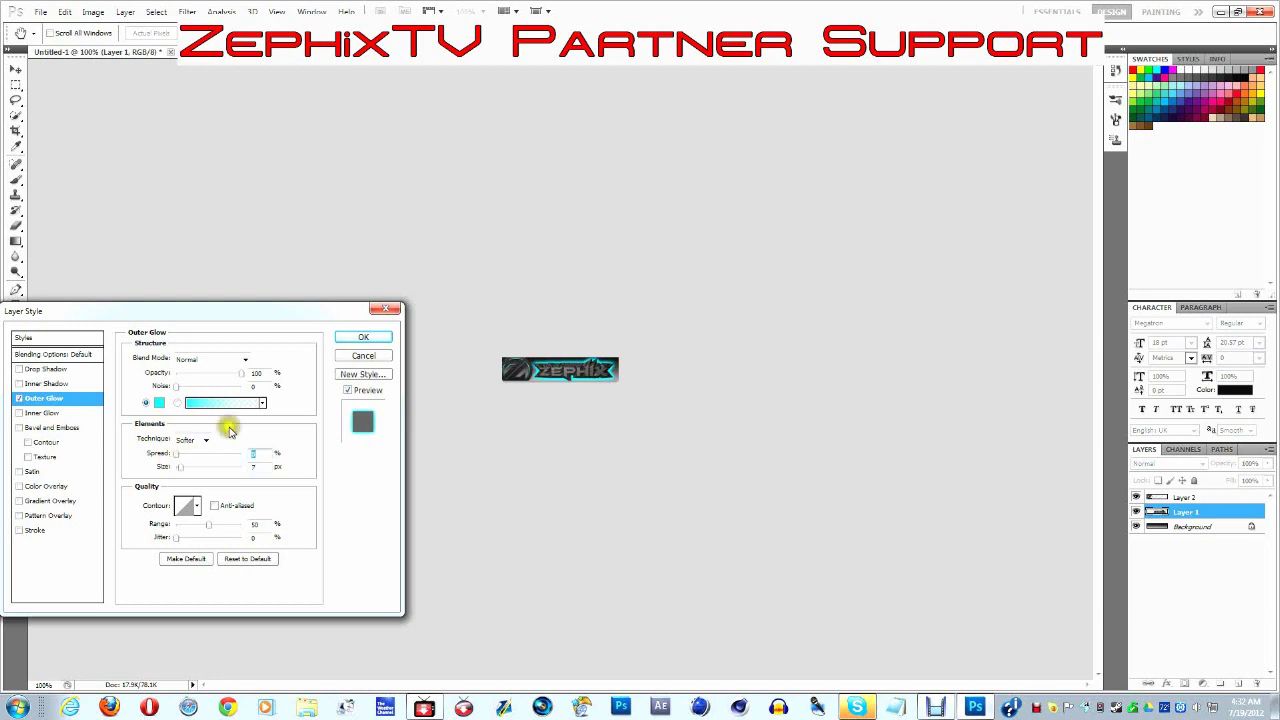
left_click(360, 337)
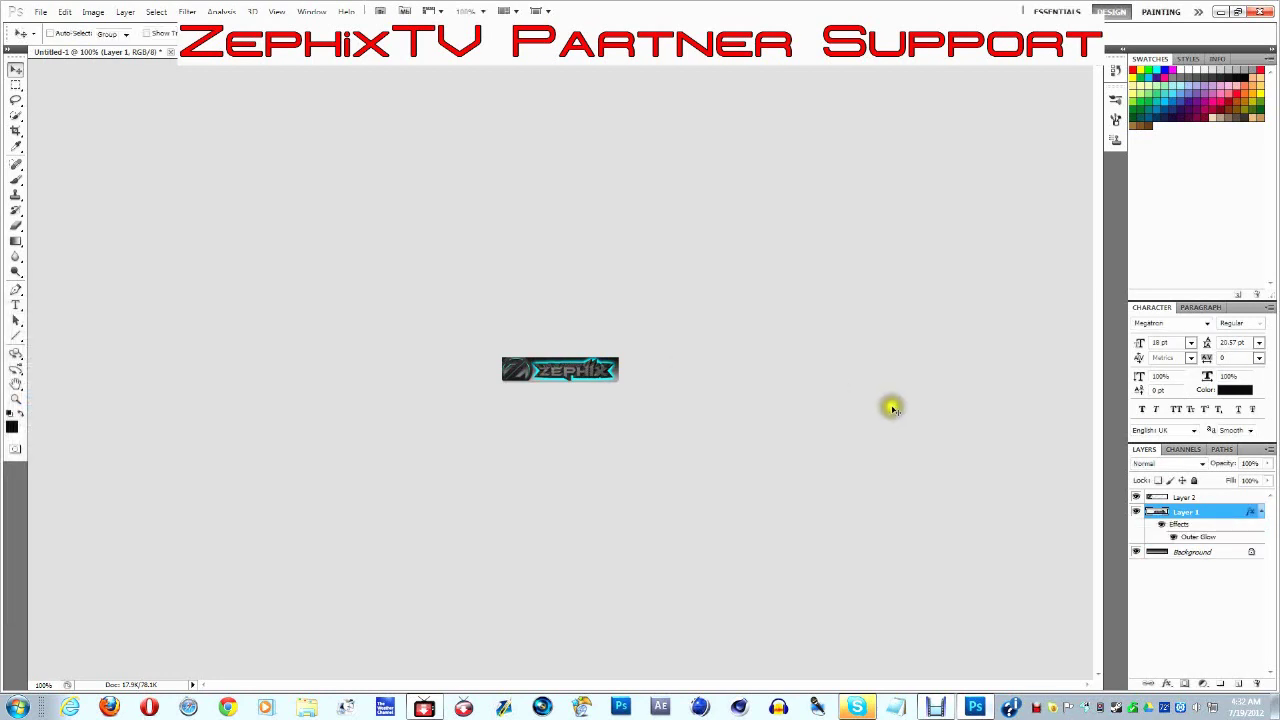
- Enable Outer Glow on Layer 2 with Normal blend mode
left_click(1226, 496)
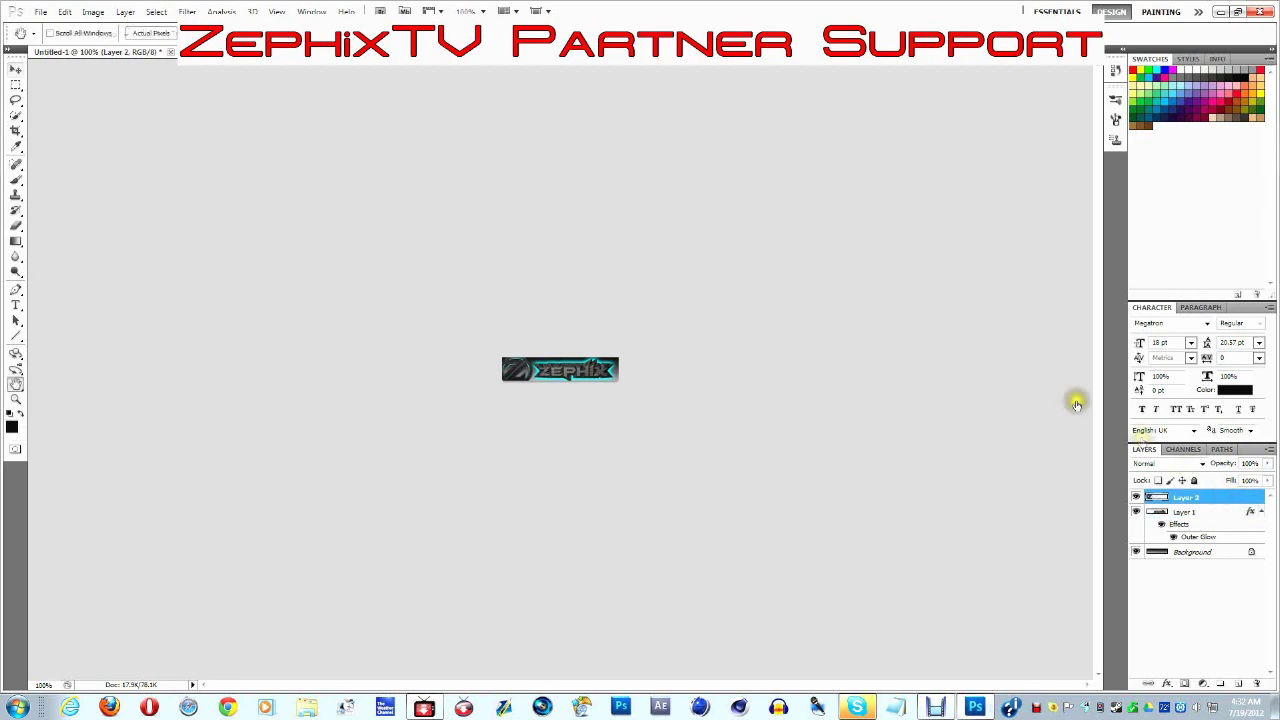
double_click(1157, 497)
left_click(47, 399)
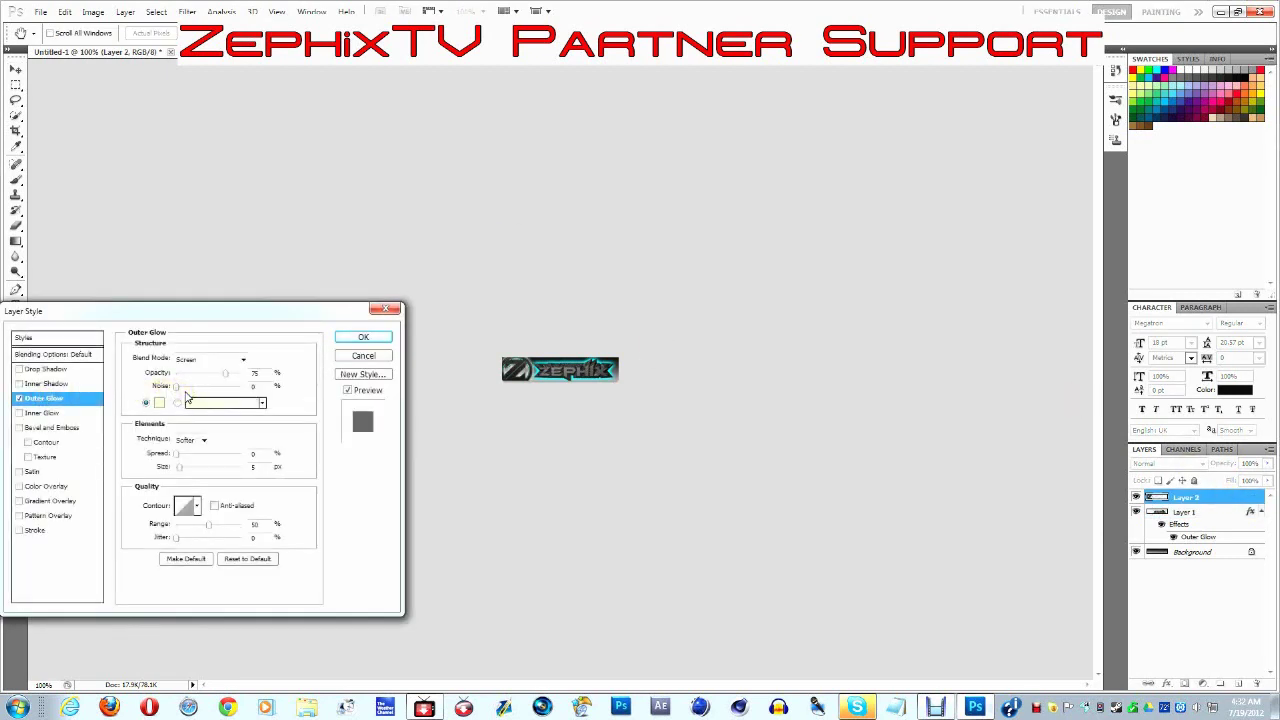
left_click(214, 358)
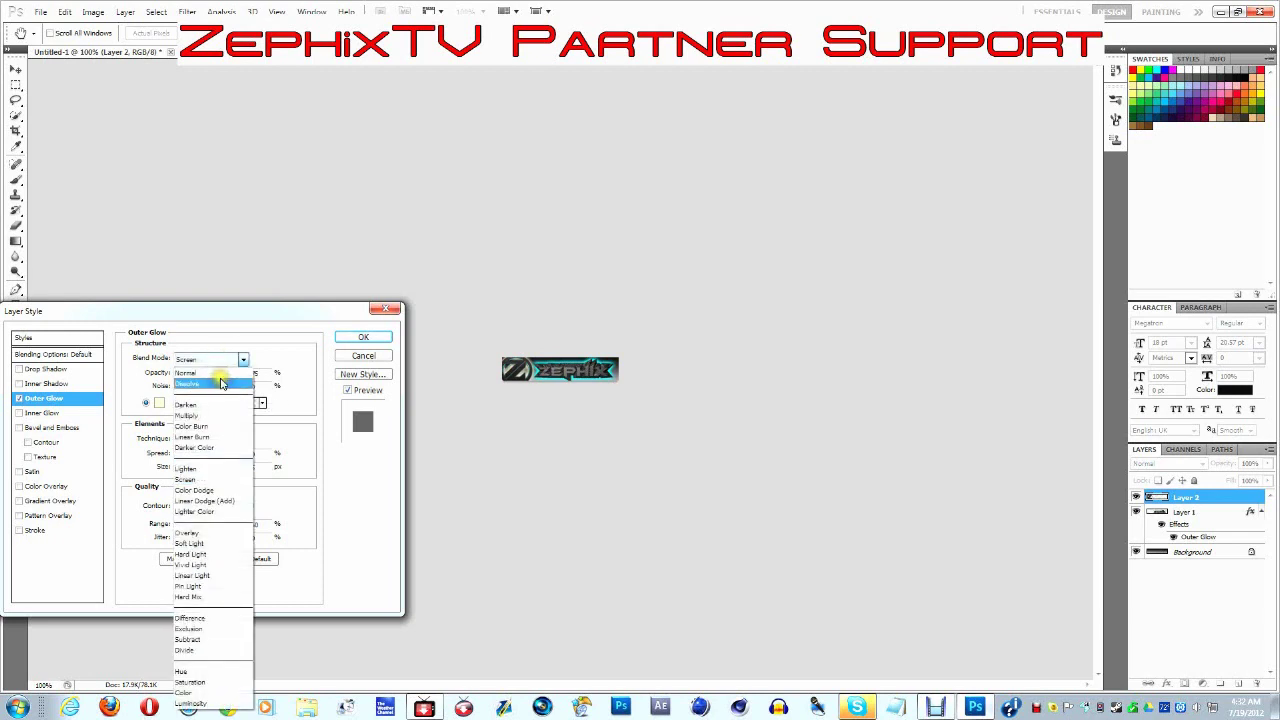
left_click(220, 376)
left_click(214, 358)
left_click(210, 362)
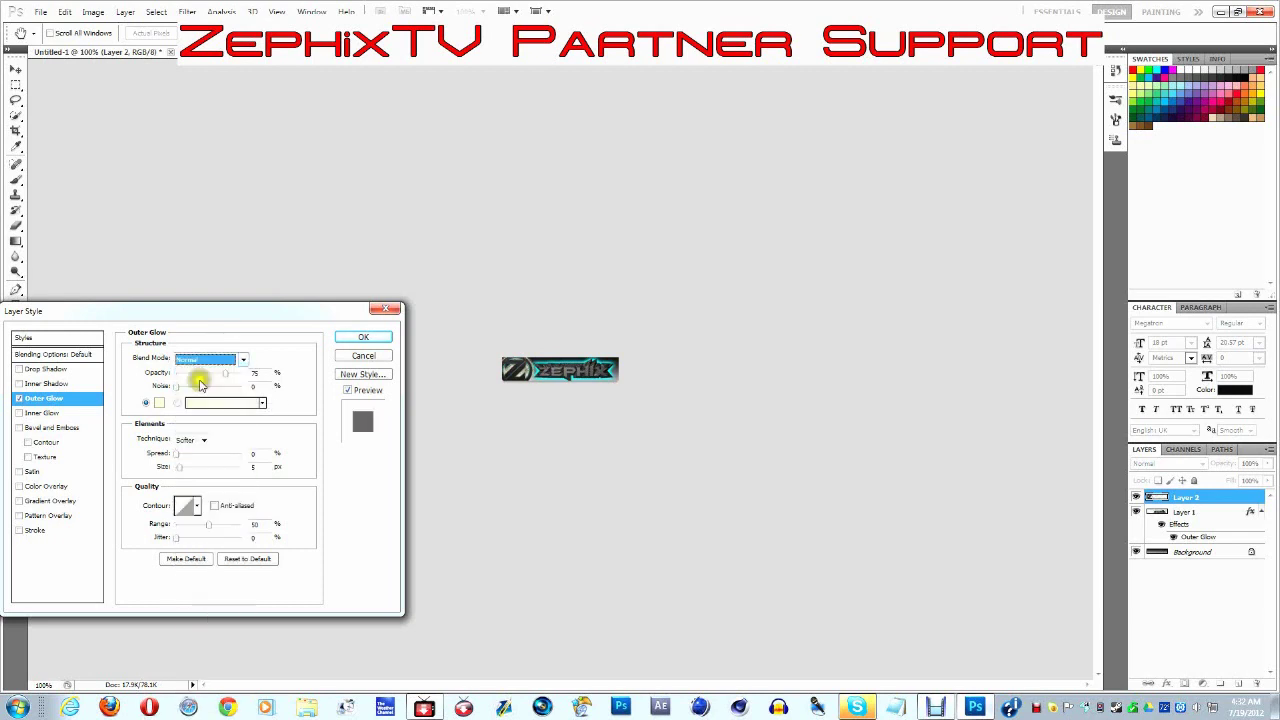
- Set Layer 2's glow colour to cyan and apply the style
left_click(159, 403)
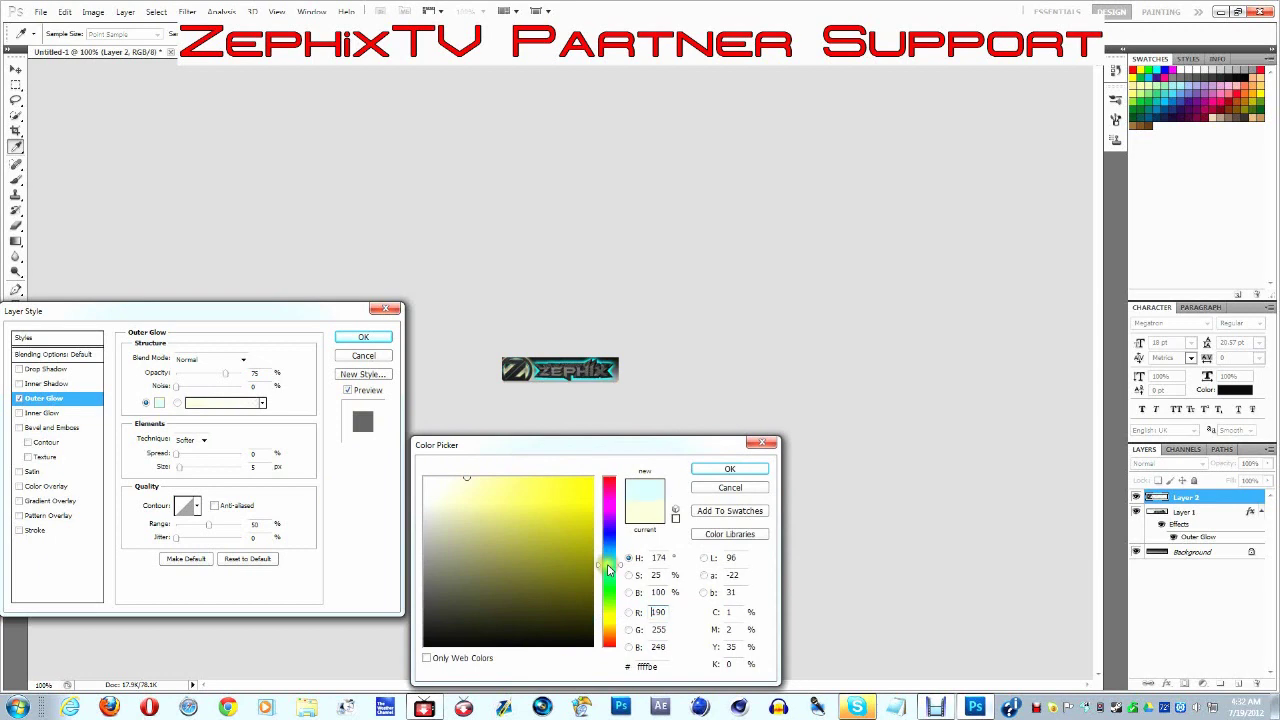
left_click(592, 477)
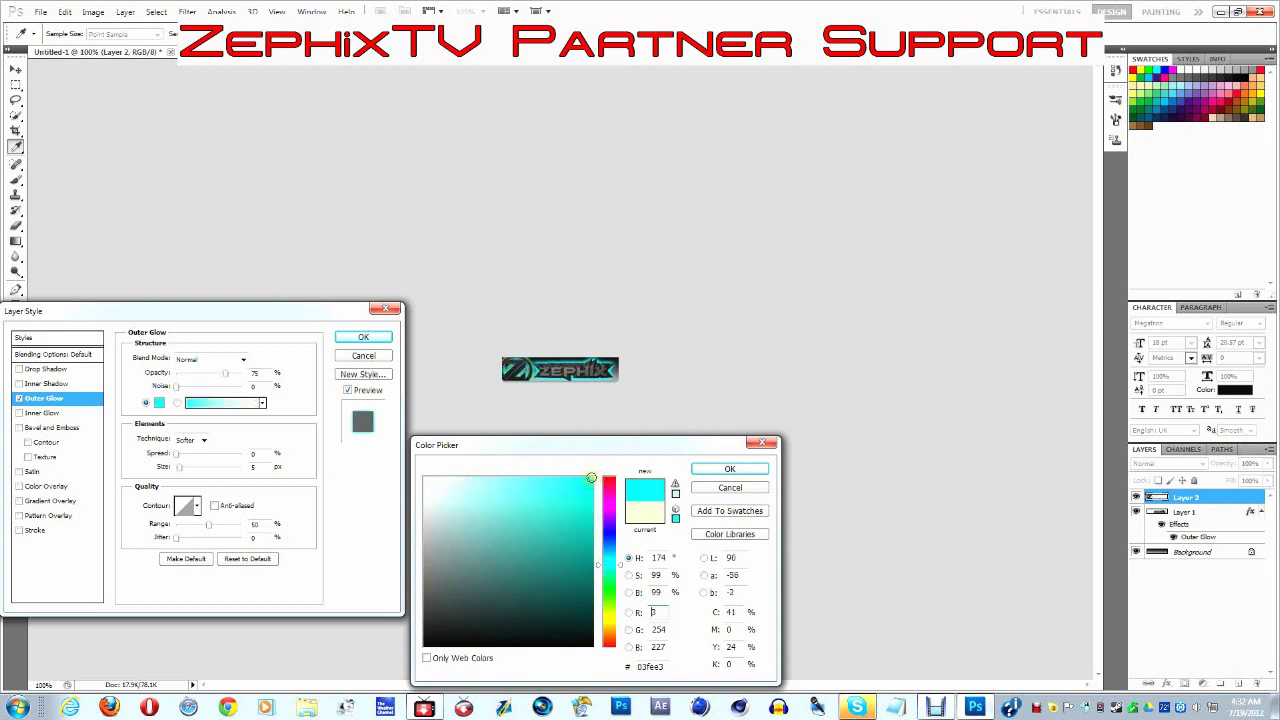
left_click(722, 469)
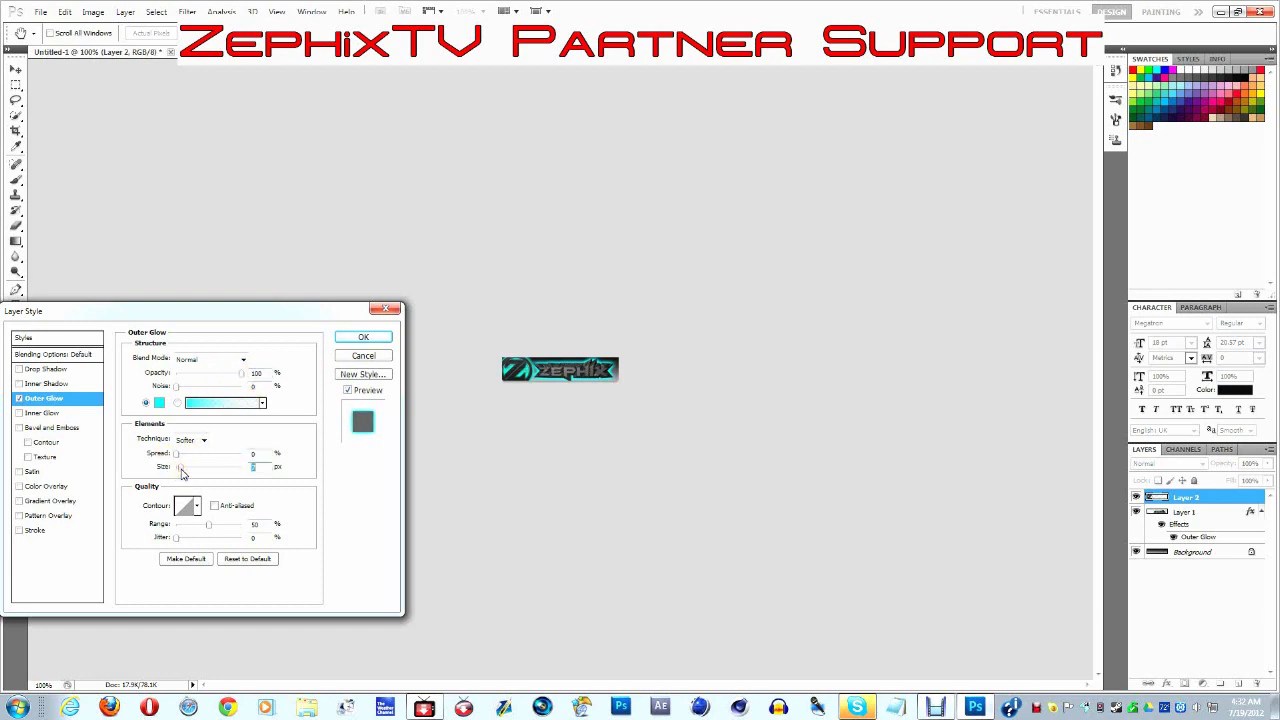
left_click(159, 403)
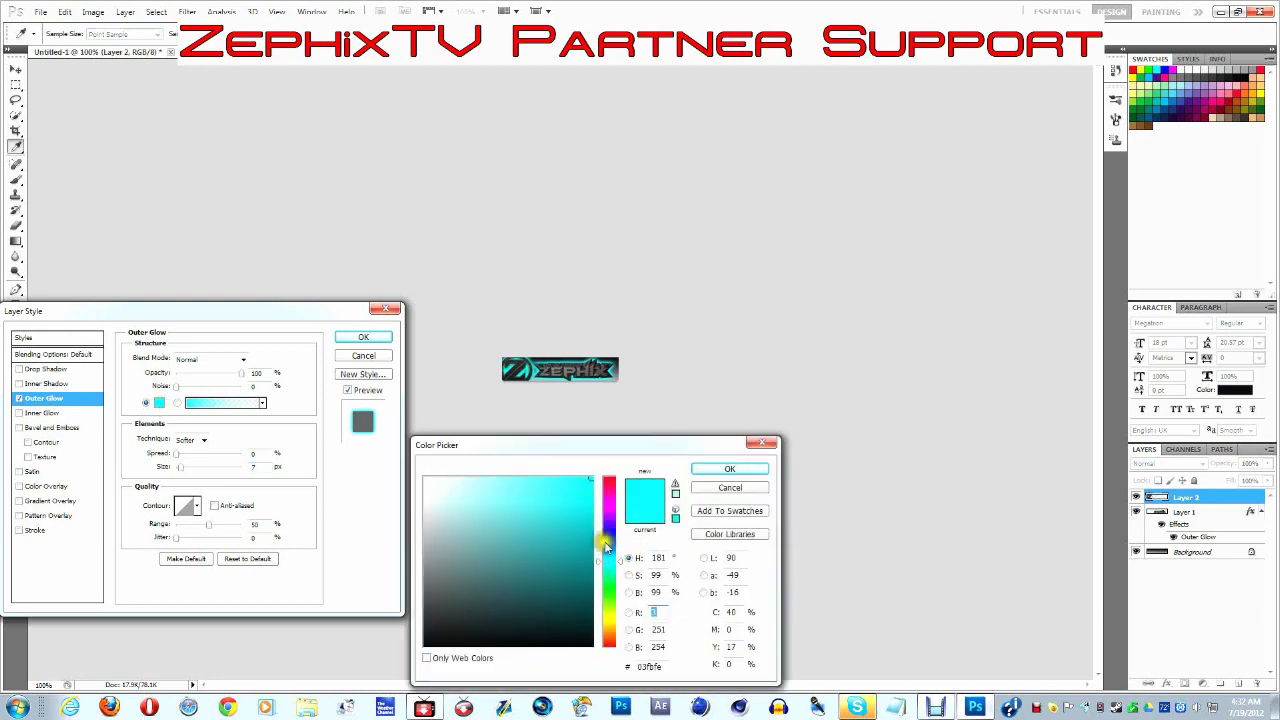
left_click(730, 470)
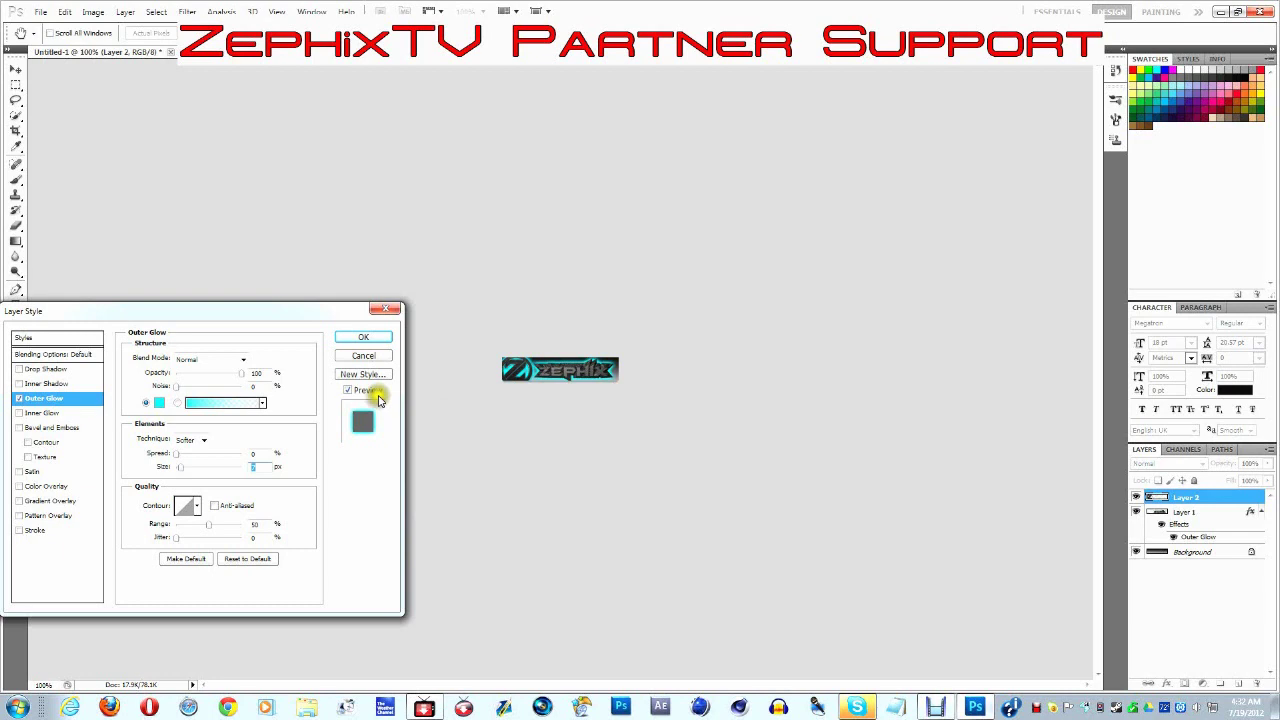
left_click(364, 338)
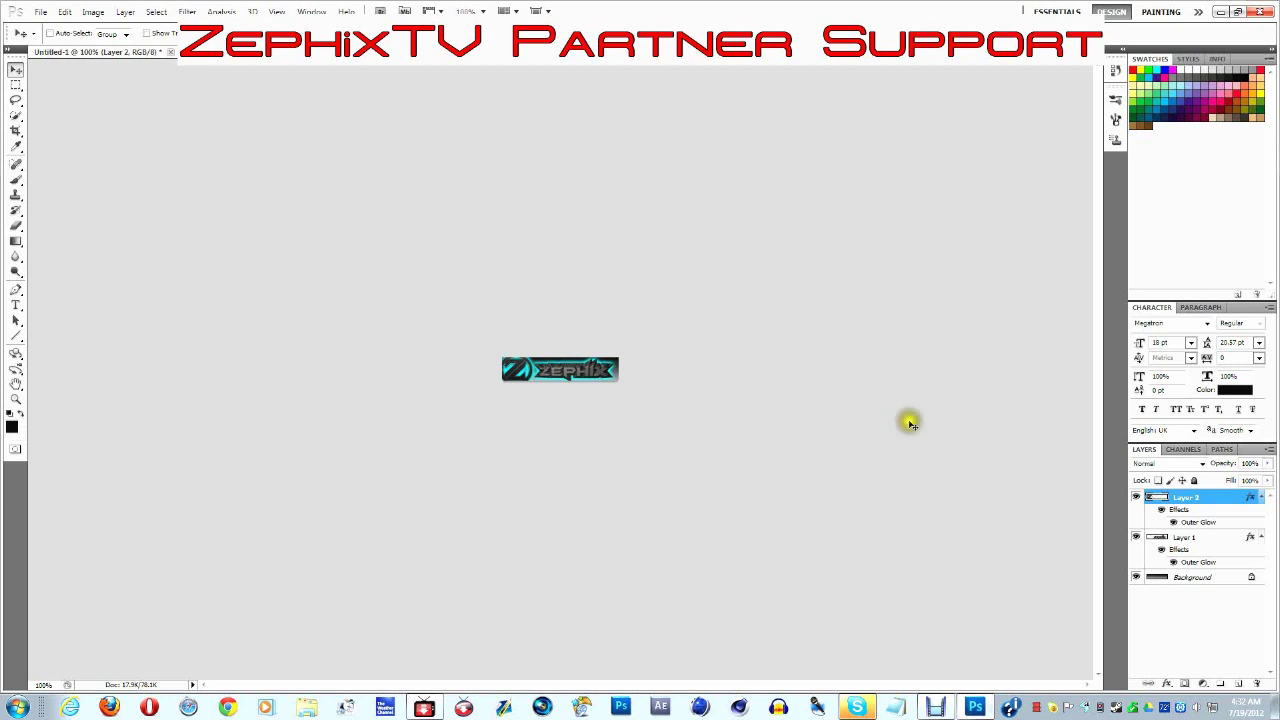
- Save the banner for Web as PNG-8 named Partnersupport-video-watch on the Desktop
left_click(41, 12)
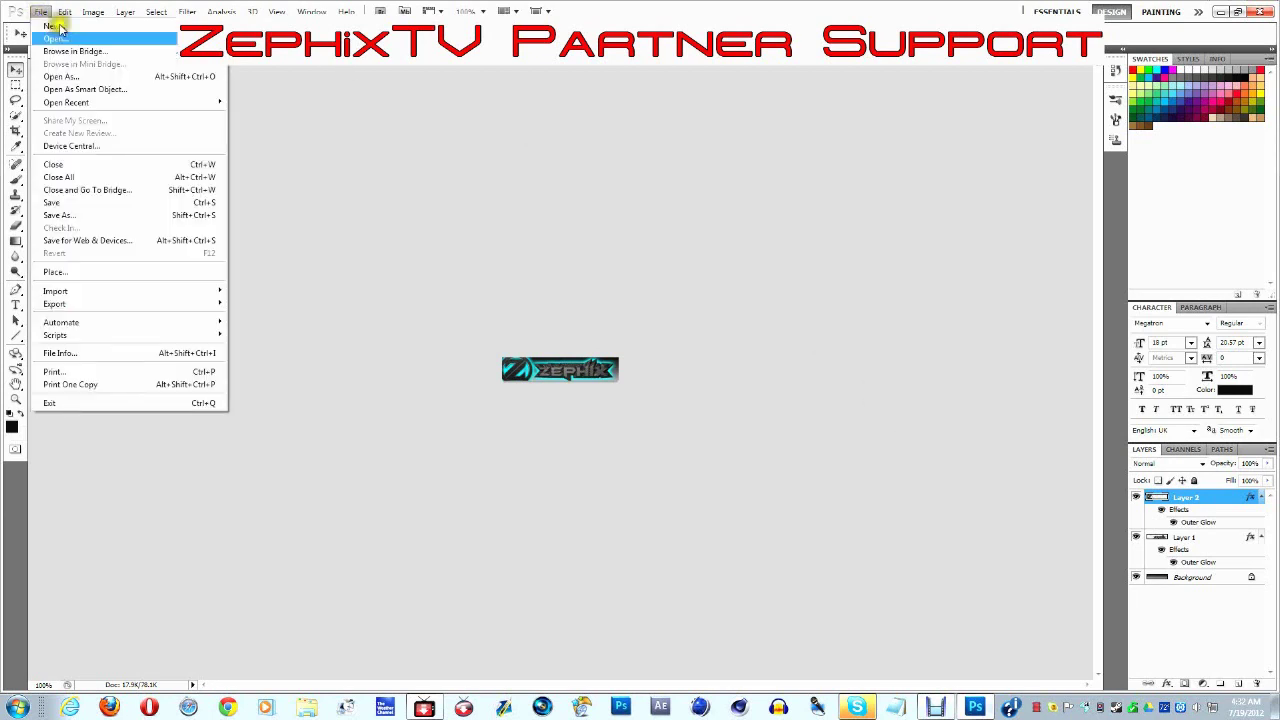
left_click(94, 240)
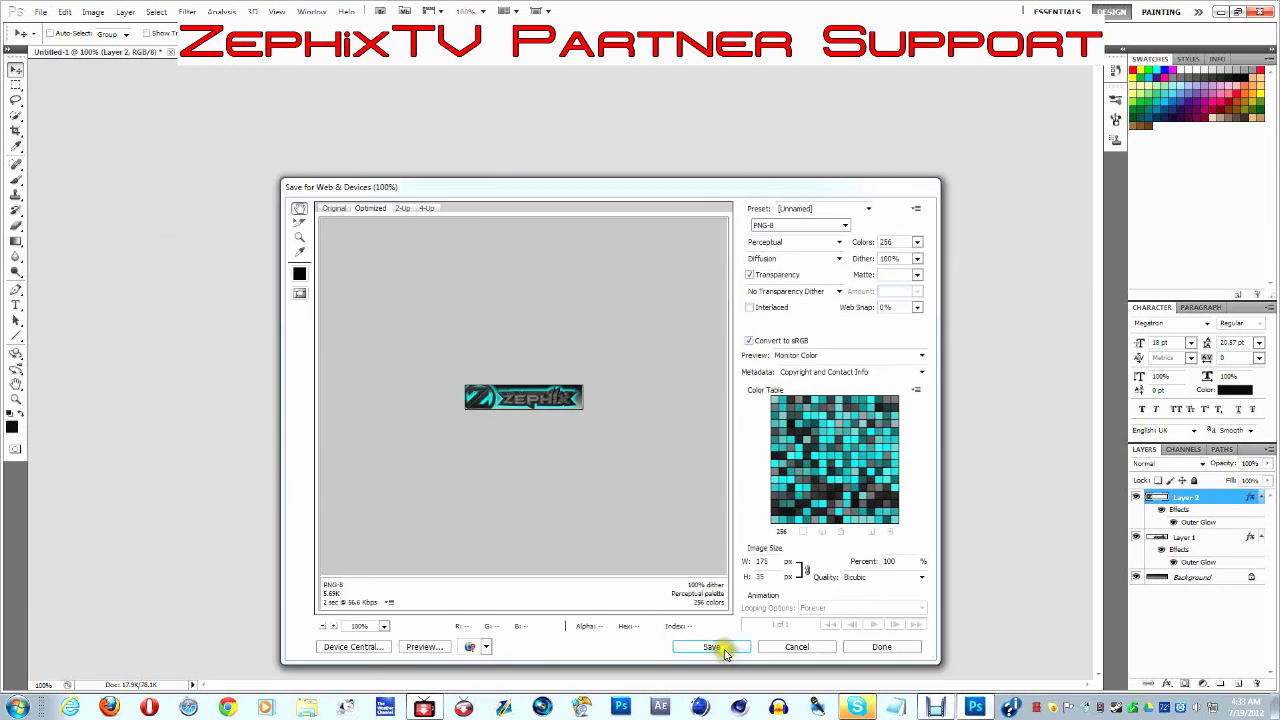
left_click(730, 650)
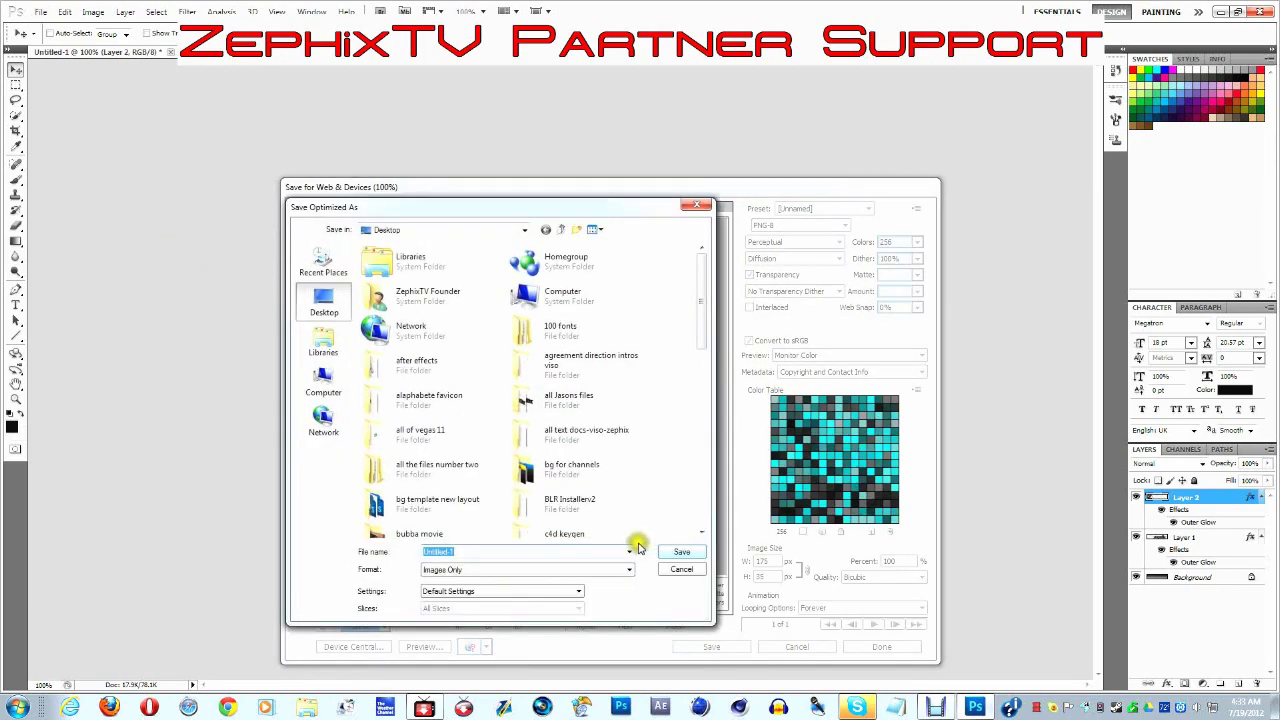
type("Partnersupport video watch")
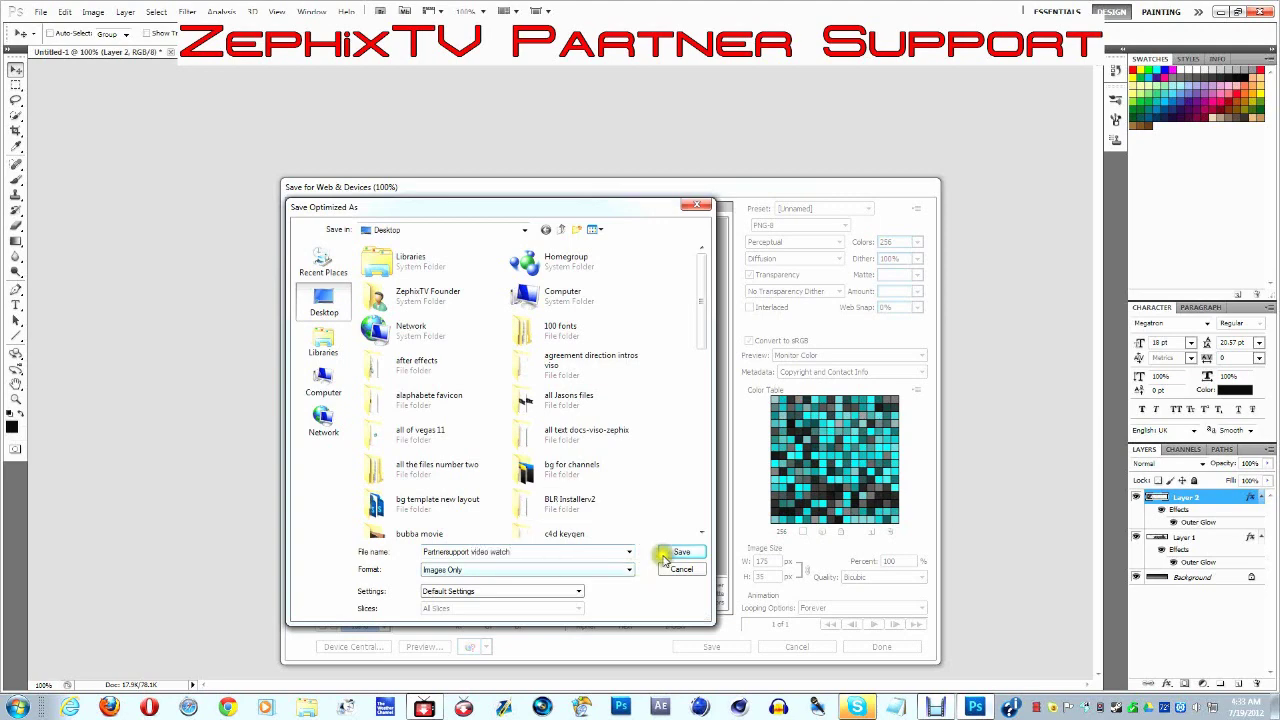
left_click(664, 558)
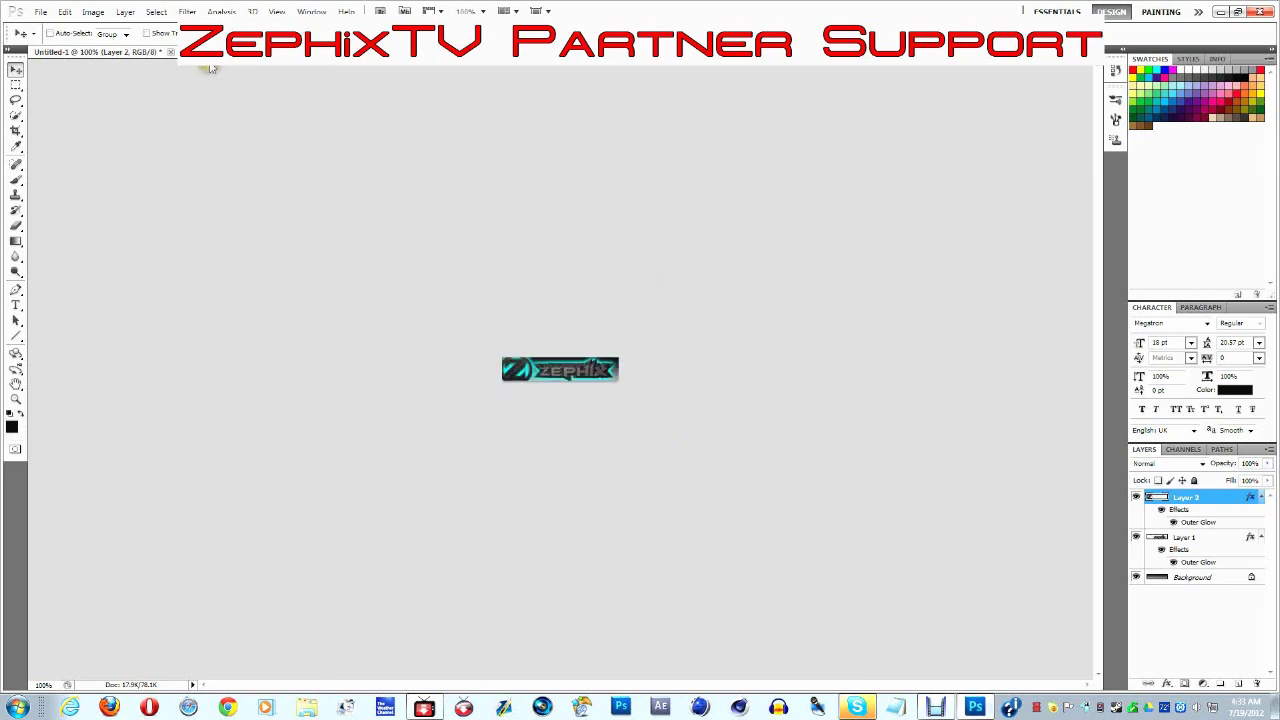
- Close the banner document without saving and minimize Photoshop
left_click(170, 52)
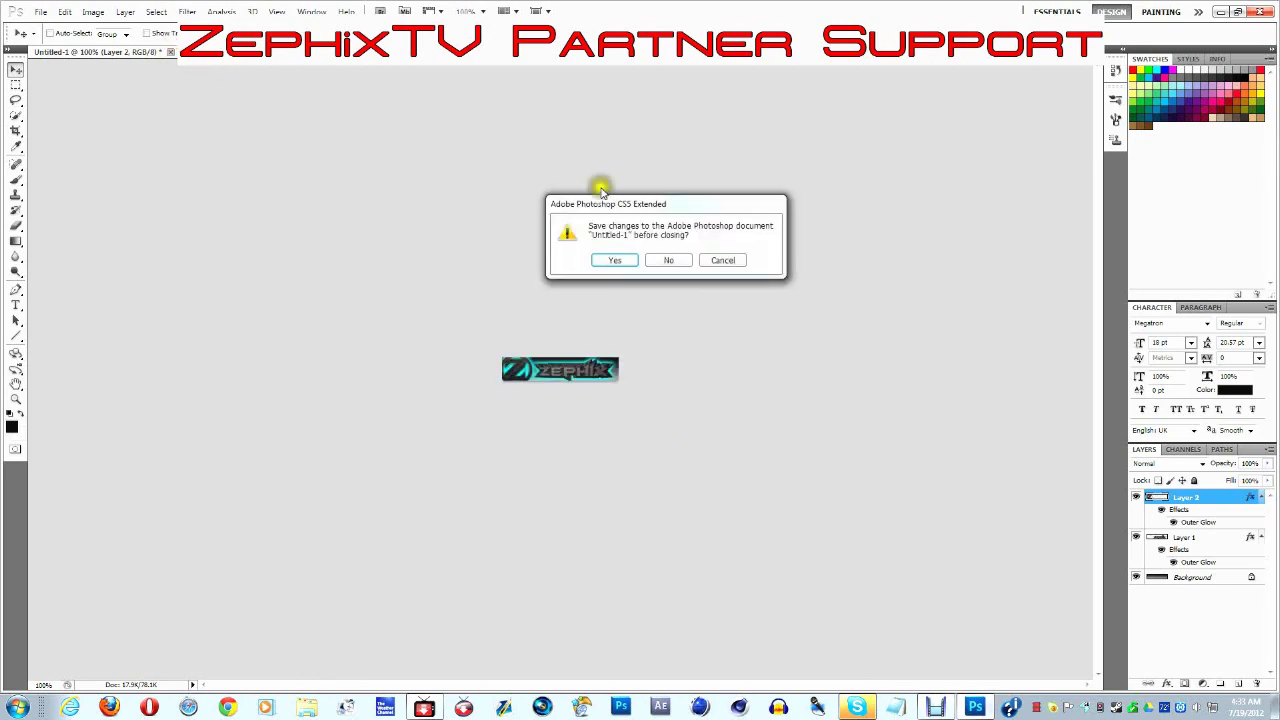
left_click(664, 260)
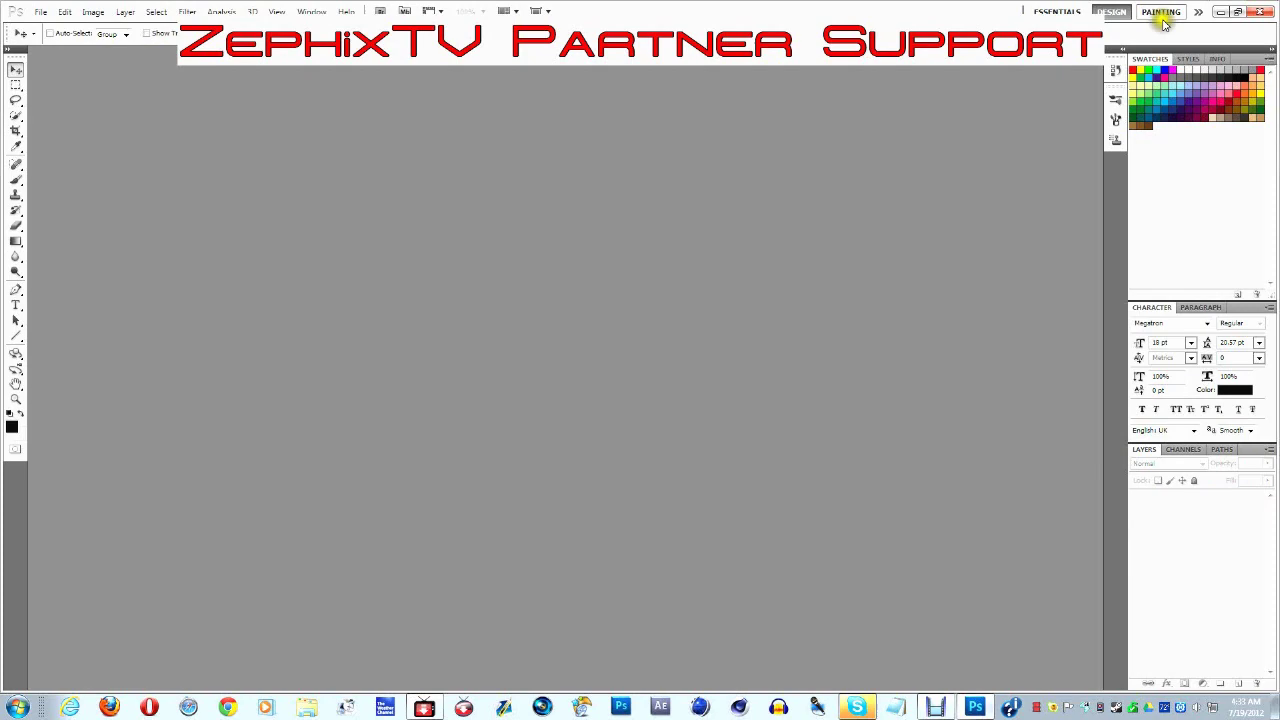
left_click(1220, 12)
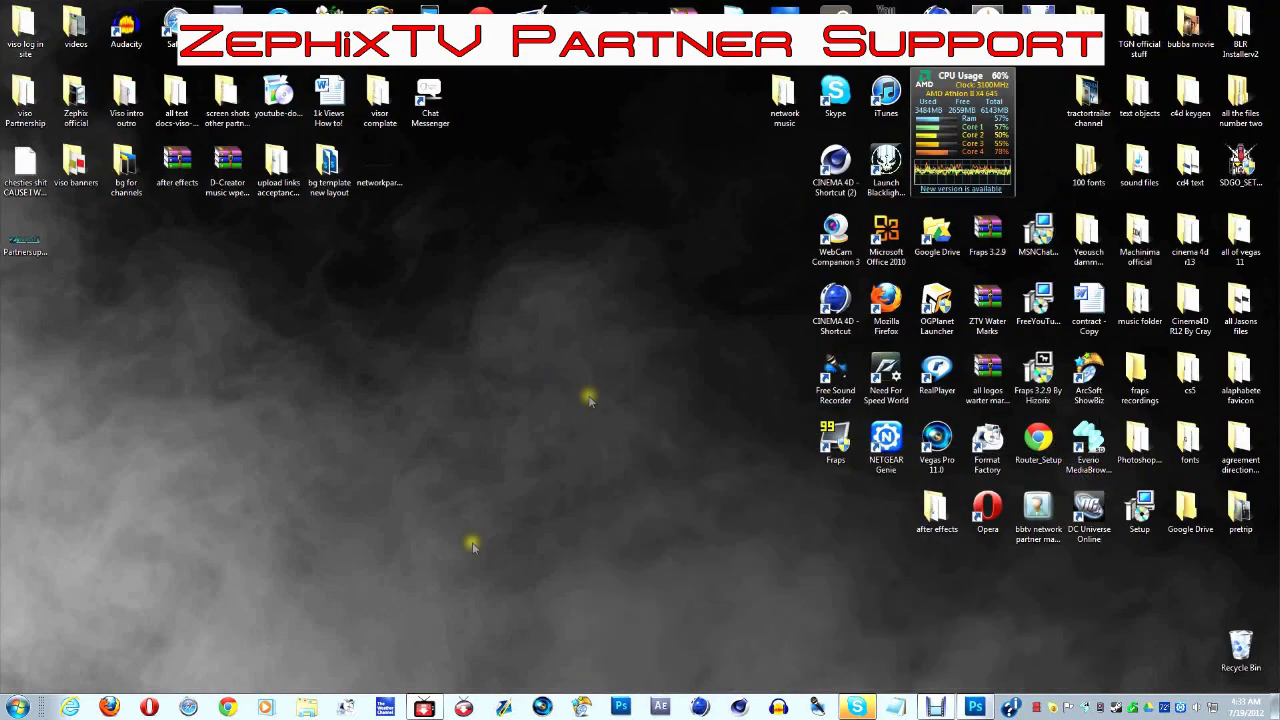
- Preview the Partnersupport-video-watch PNG in Photo Gallery, then close it
double_click(25, 240)
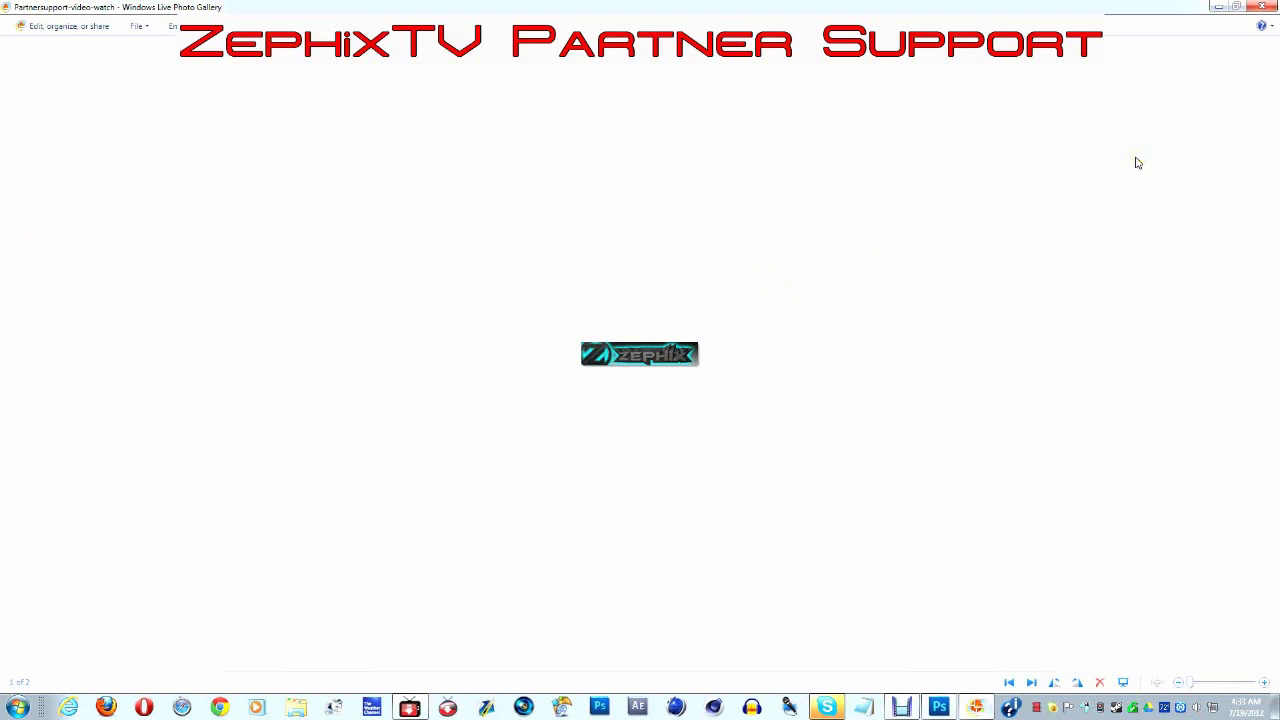
left_click(1260, 8)
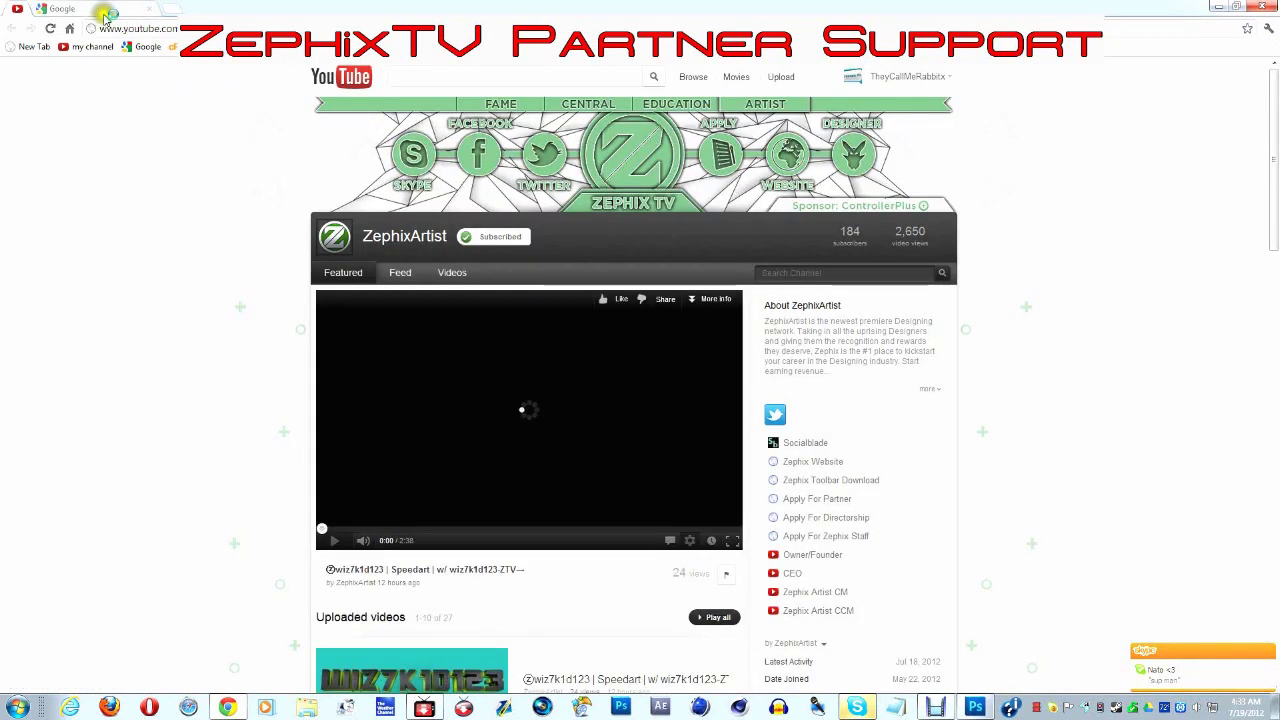
- Go to the ZephixTv Giving Away channel from featured channels and open its appearance settings
scroll(920, 500, "down", 3)
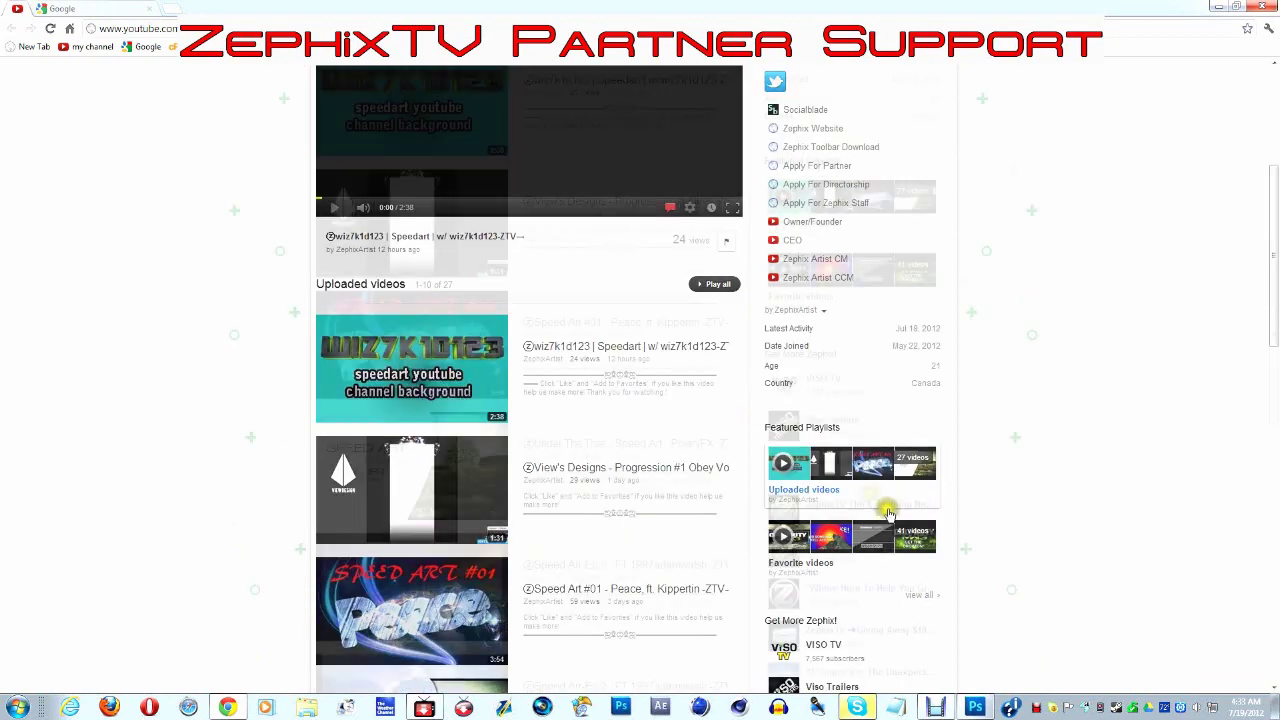
scroll(860, 500, "down", 3)
scroll(828, 500, "down", 2)
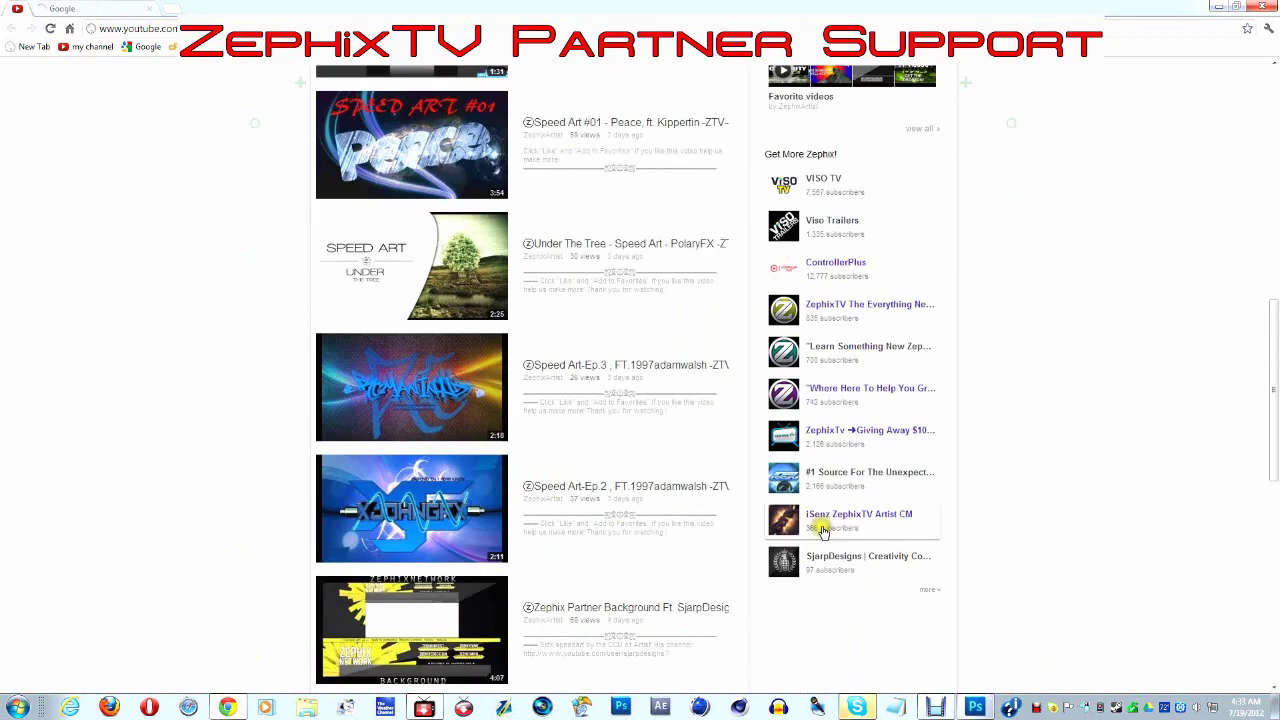
left_click(845, 430)
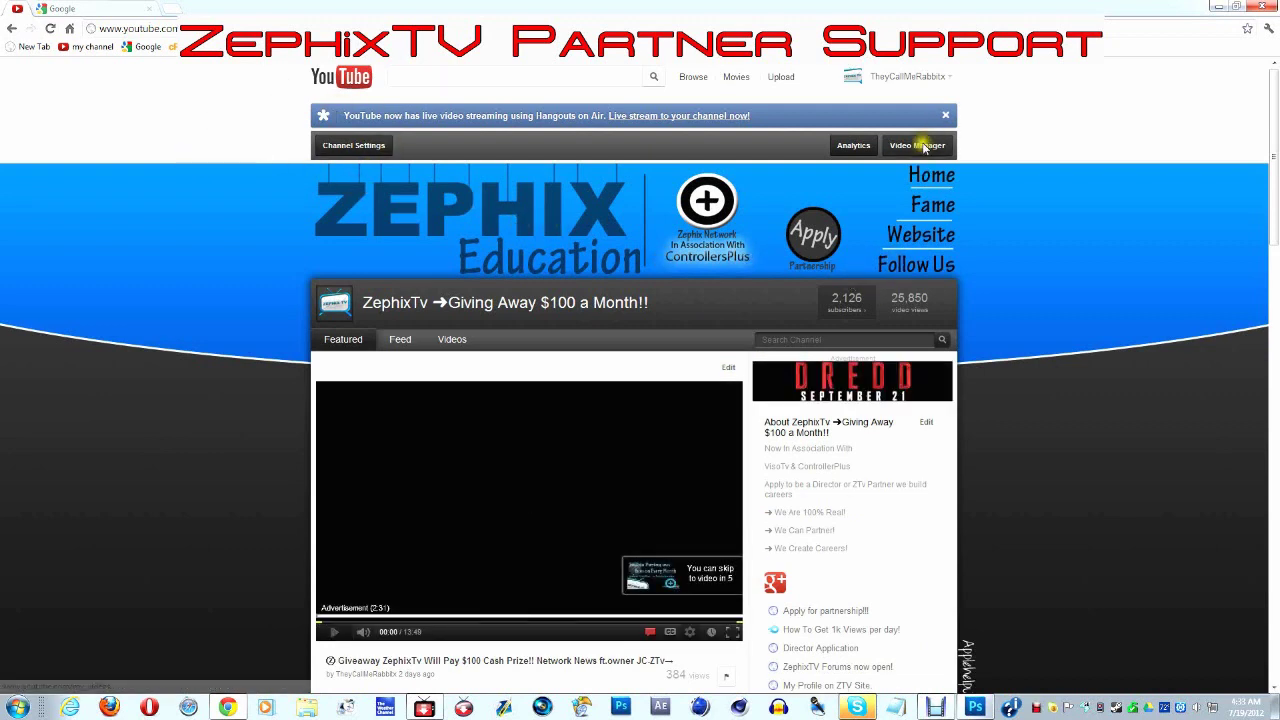
left_click(353, 145)
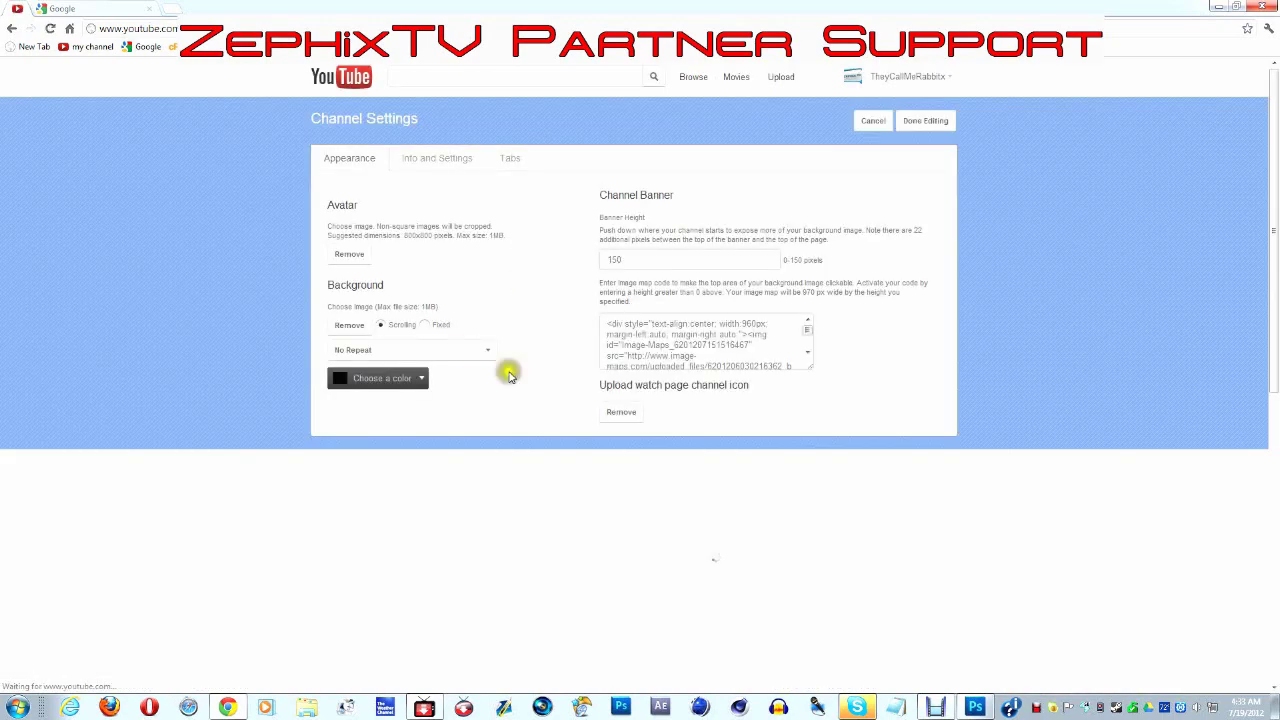
- Remove the old watch page icon and choose Partnersupport-video-watch PNG from the Desktop
left_click(622, 412)
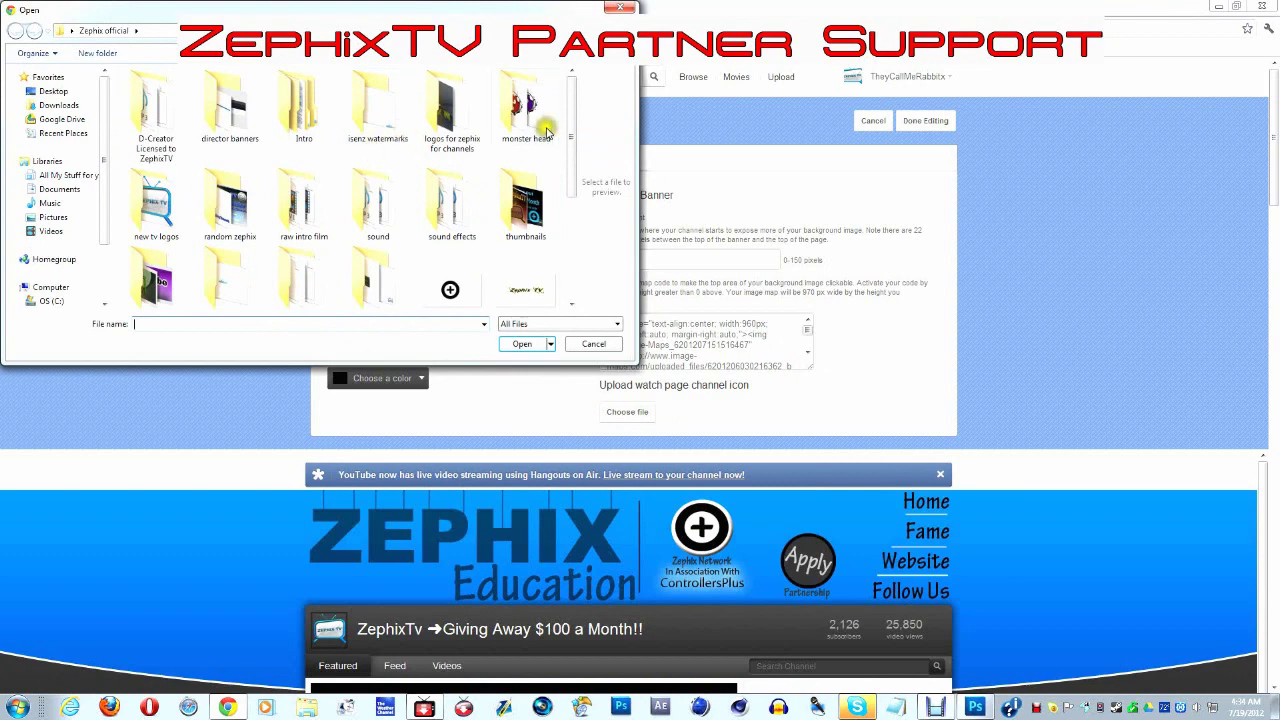
left_click(52, 91)
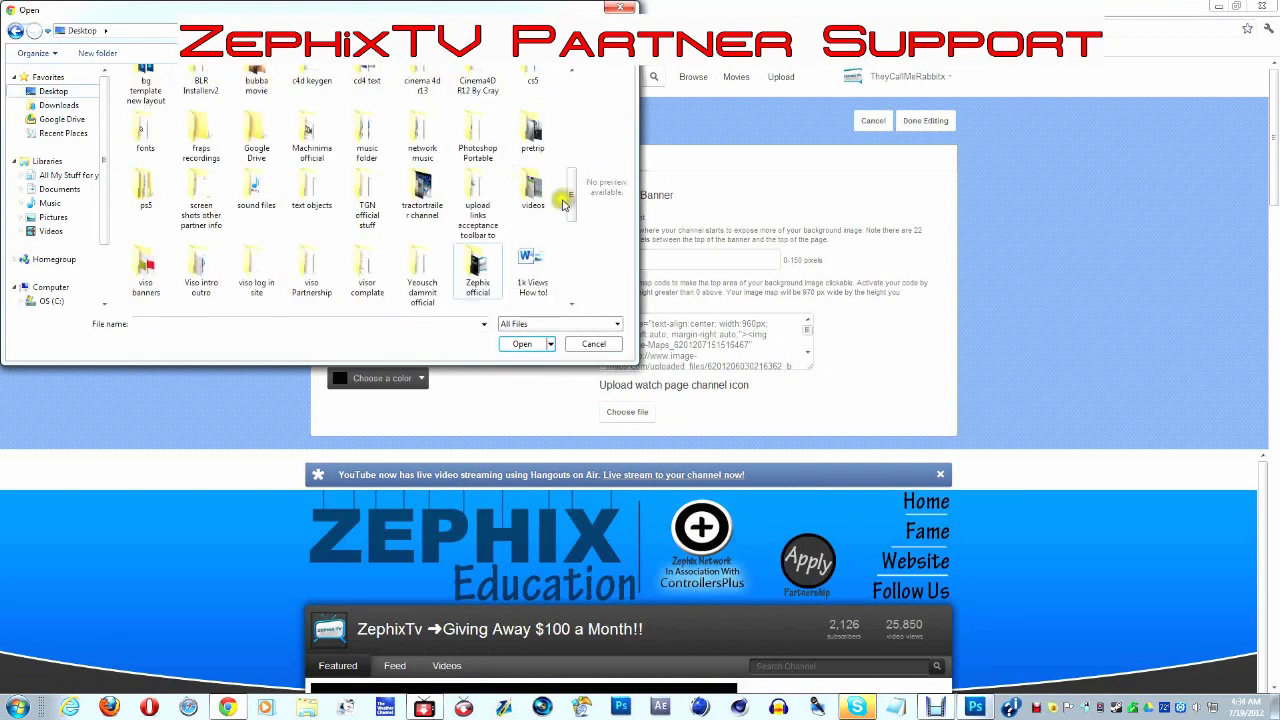
left_click_drag(568, 203, 571, 270)
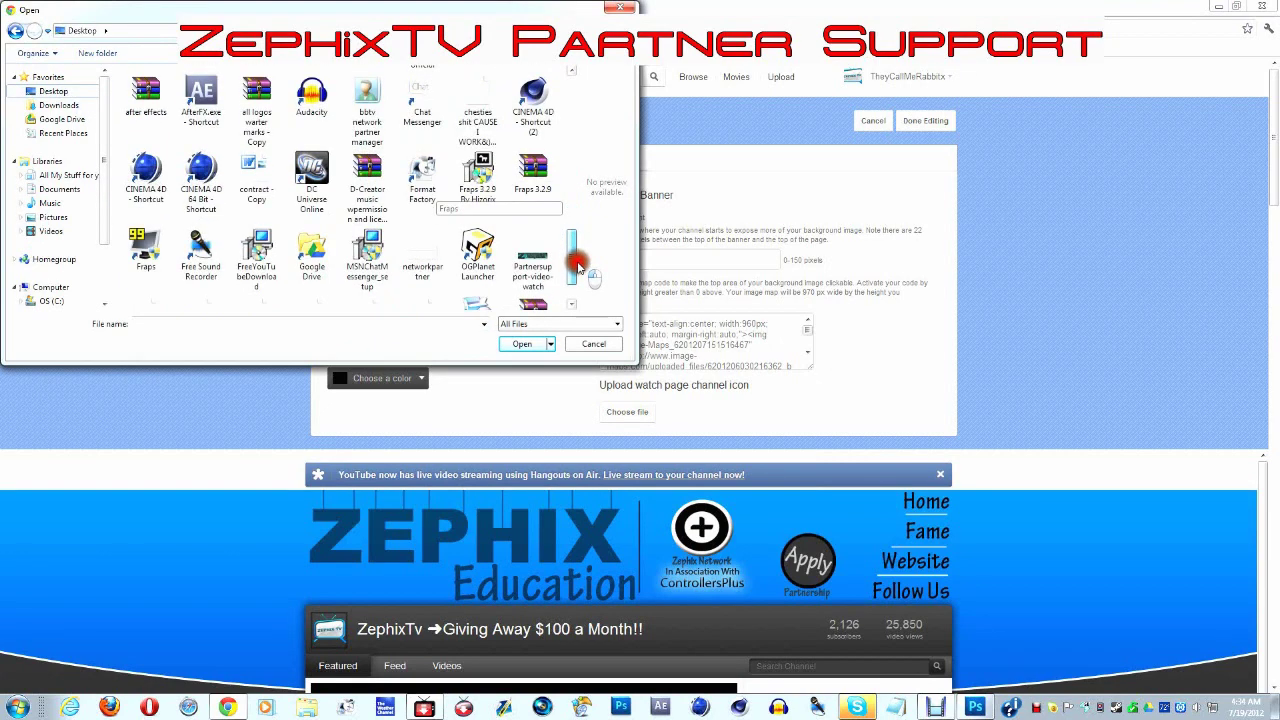
left_click(532, 228)
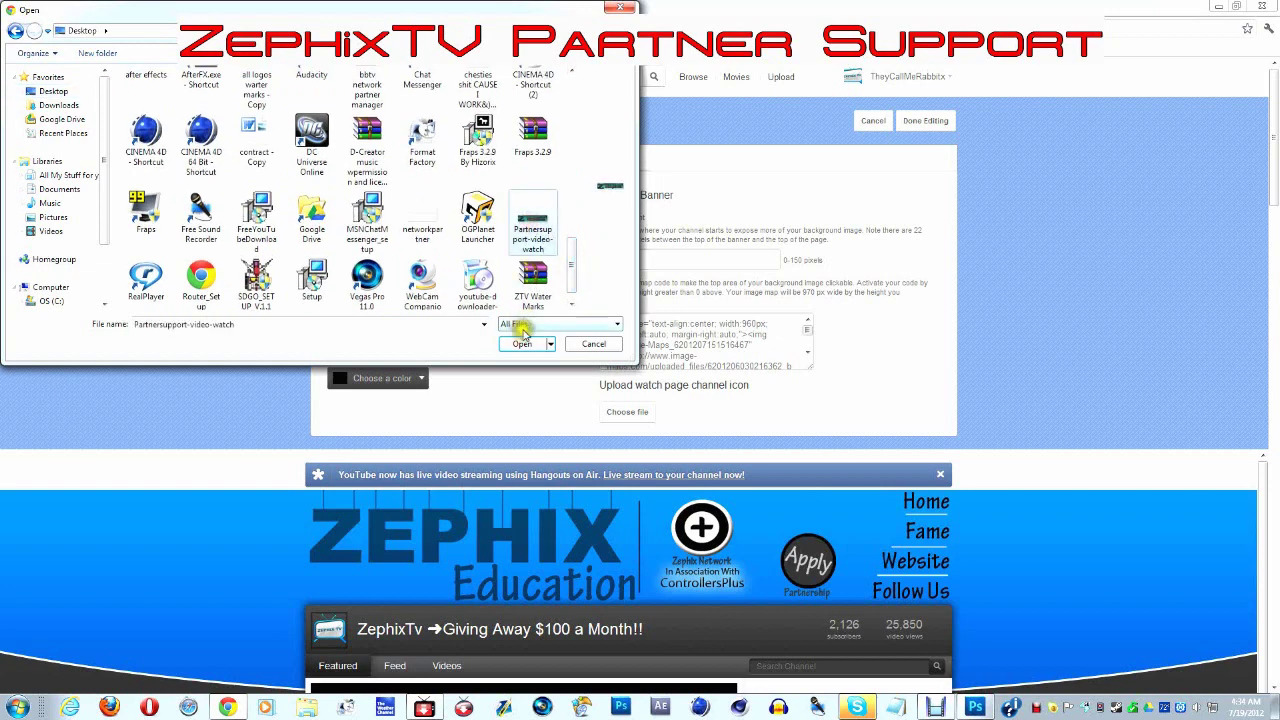
left_click(590, 344)
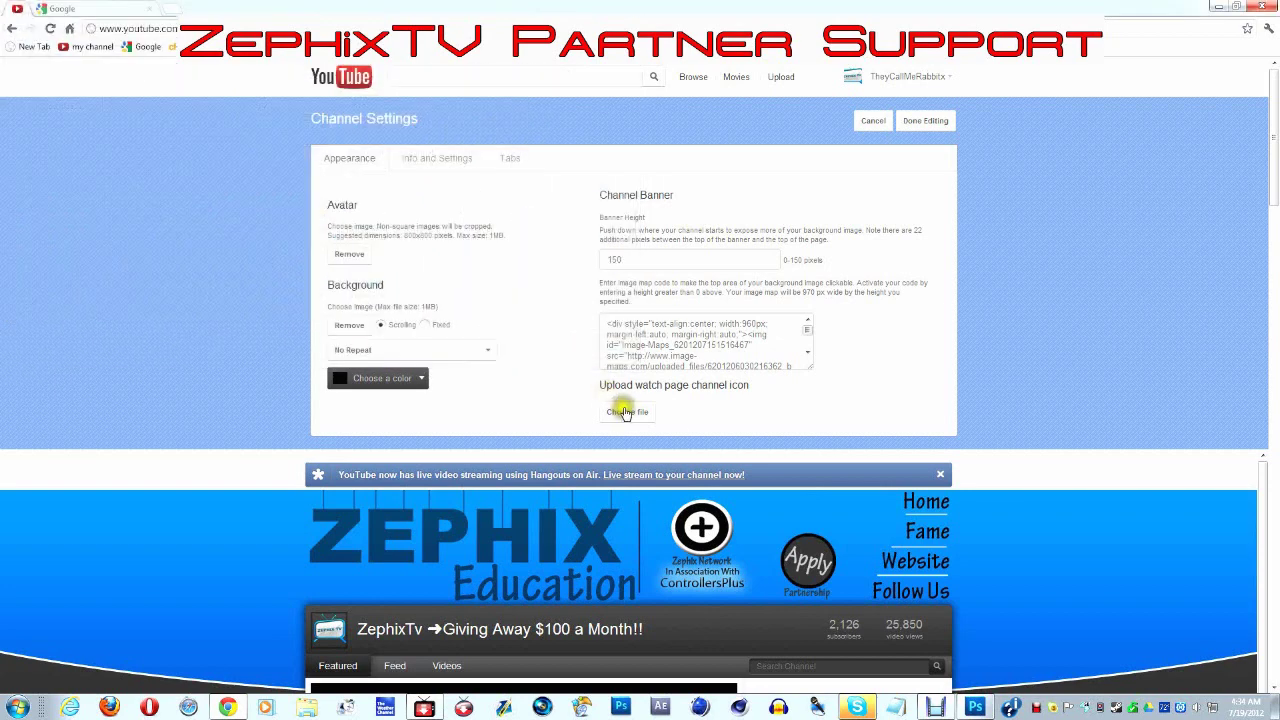
- Upload the Partnersupport-video-watch PNG as the watch page channel icon and save the settings
left_click(628, 416)
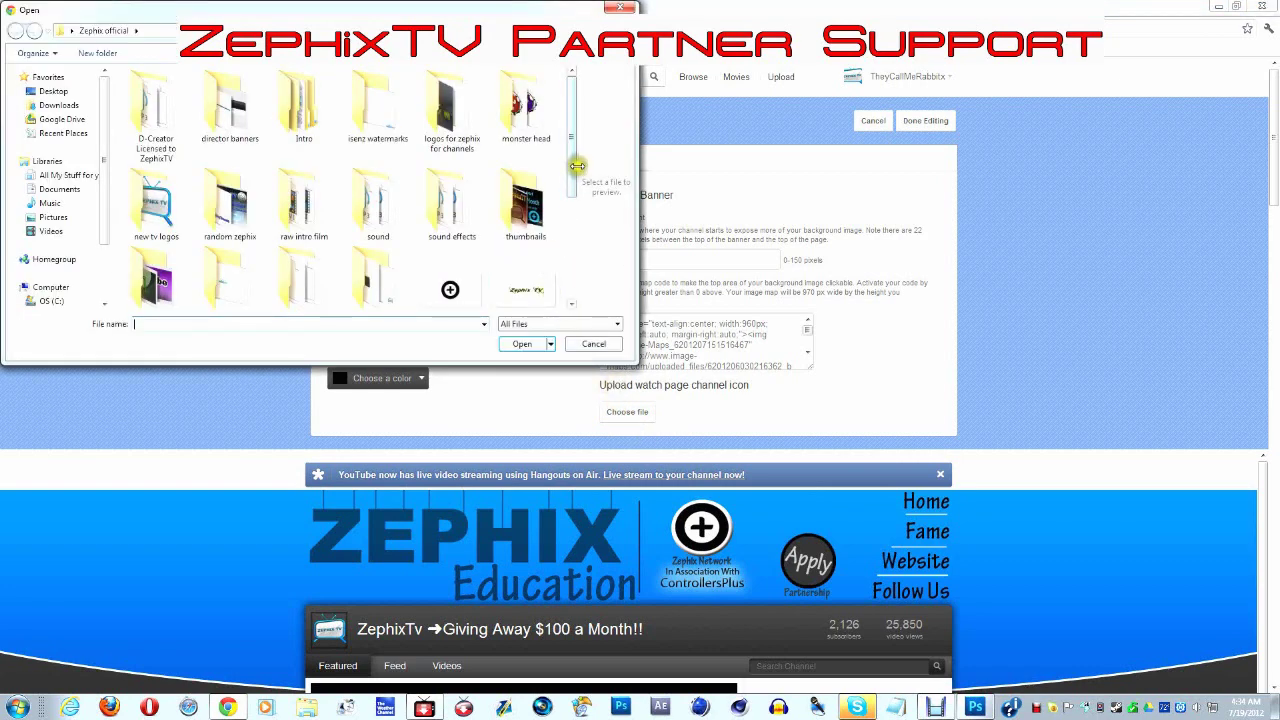
left_click(53, 91)
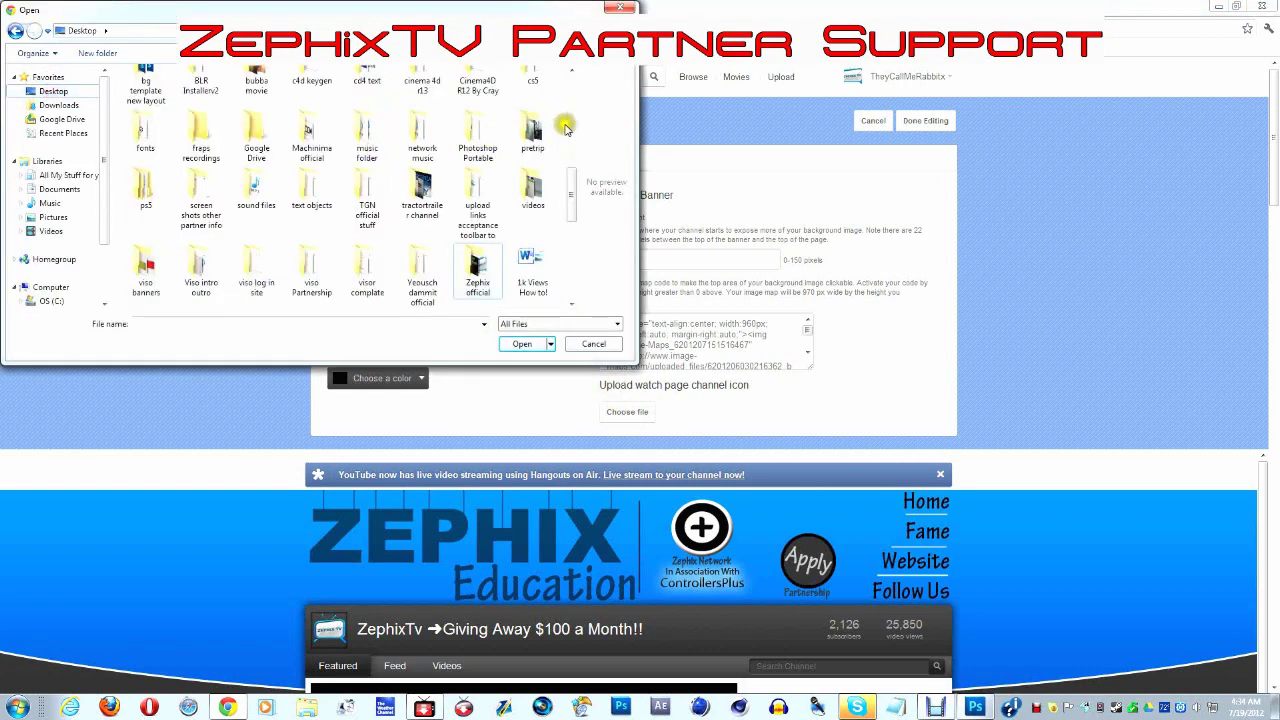
left_click_drag(569, 197, 583, 266)
mouse_move(533, 222)
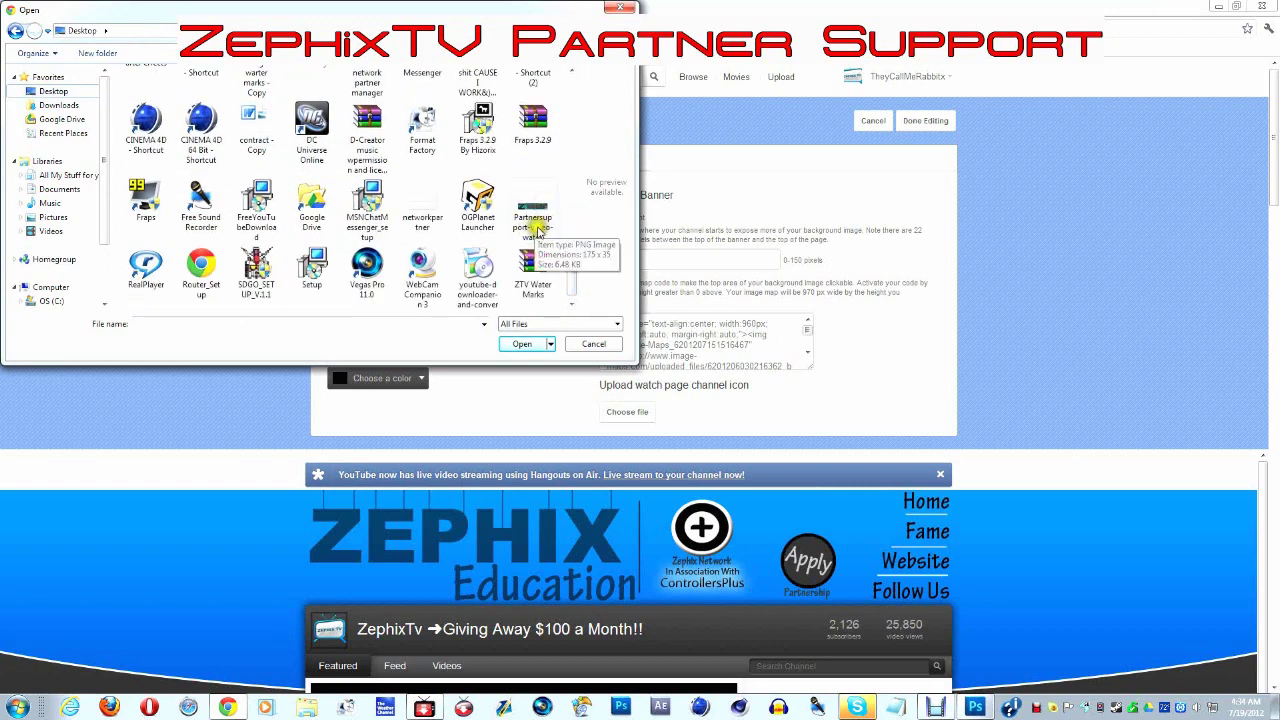
left_click(535, 228)
left_click(520, 343)
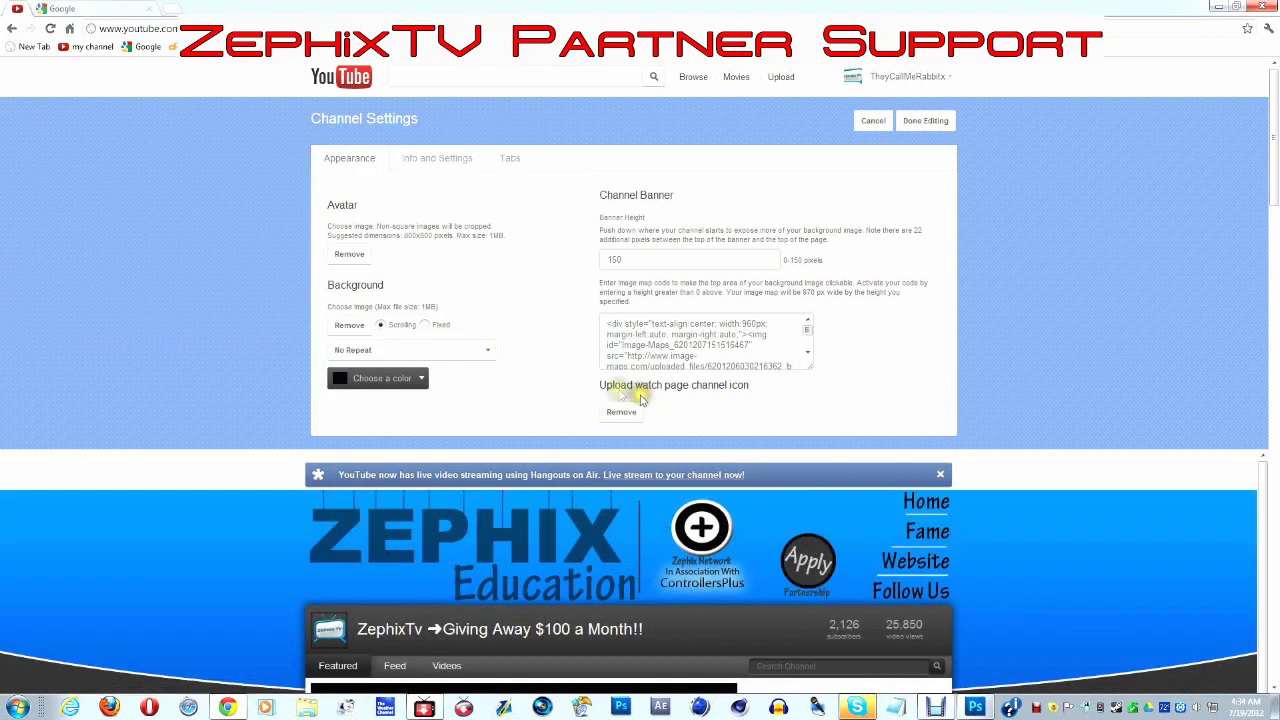
left_click(906, 120)
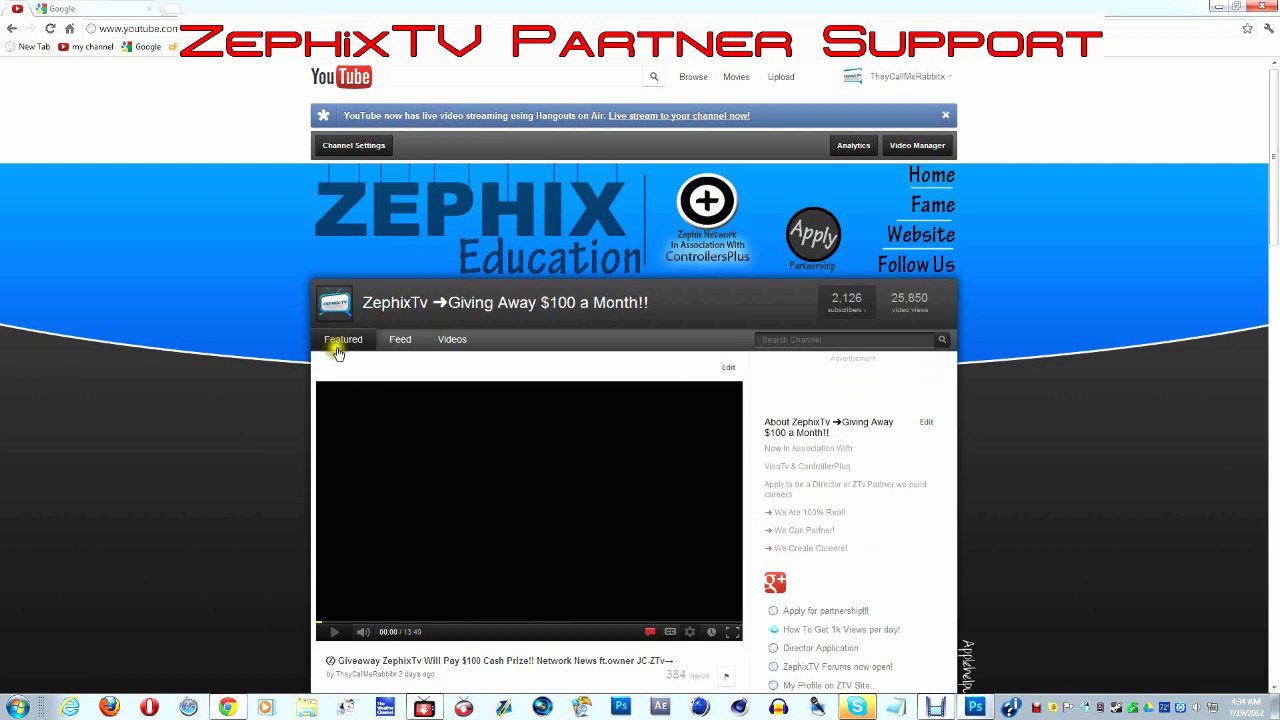
- Open the featured giveaway video's watch page showing the new ZEPHIX icon, then the recorder window
scroll(360, 345, "down", 3)
left_click(418, 512)
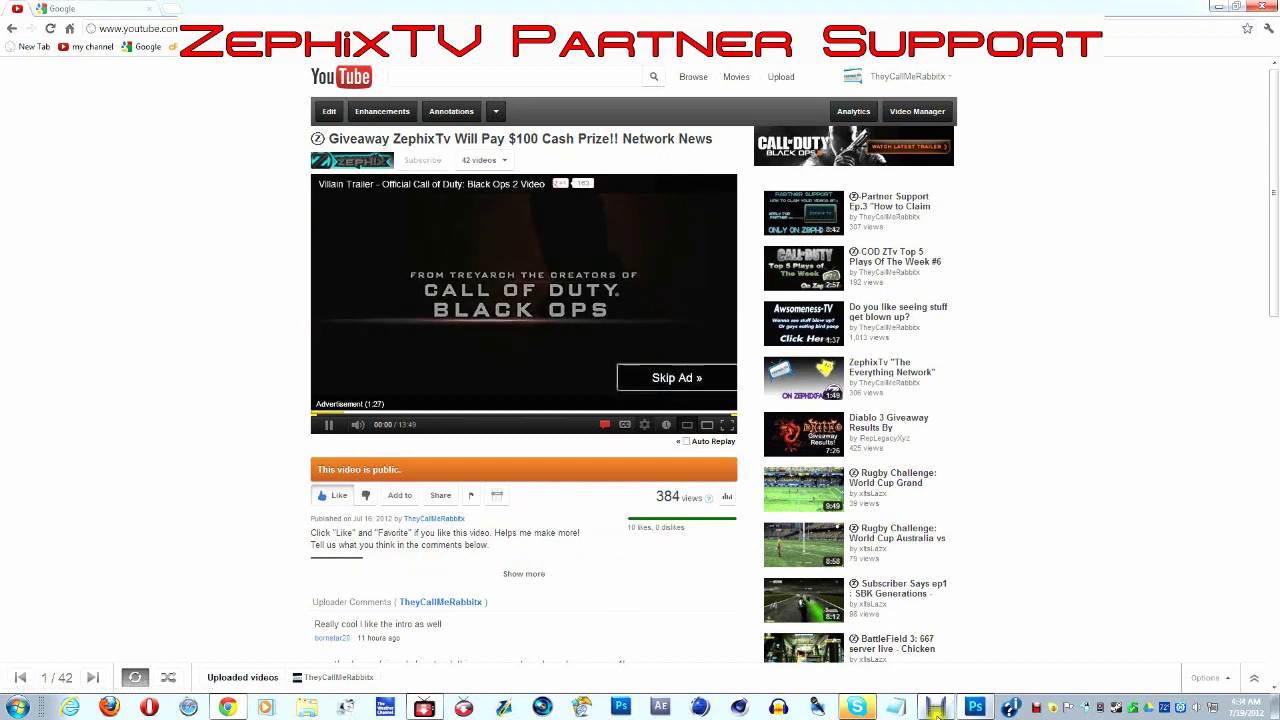
left_click(936, 708)
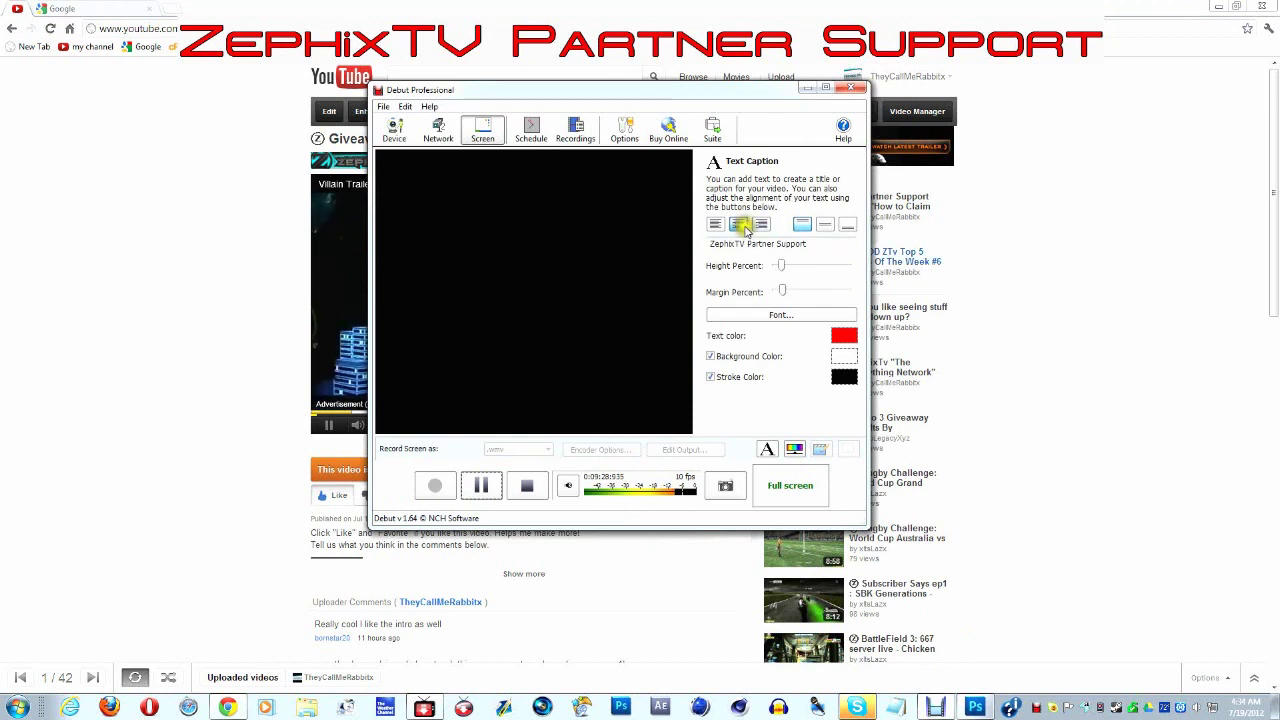